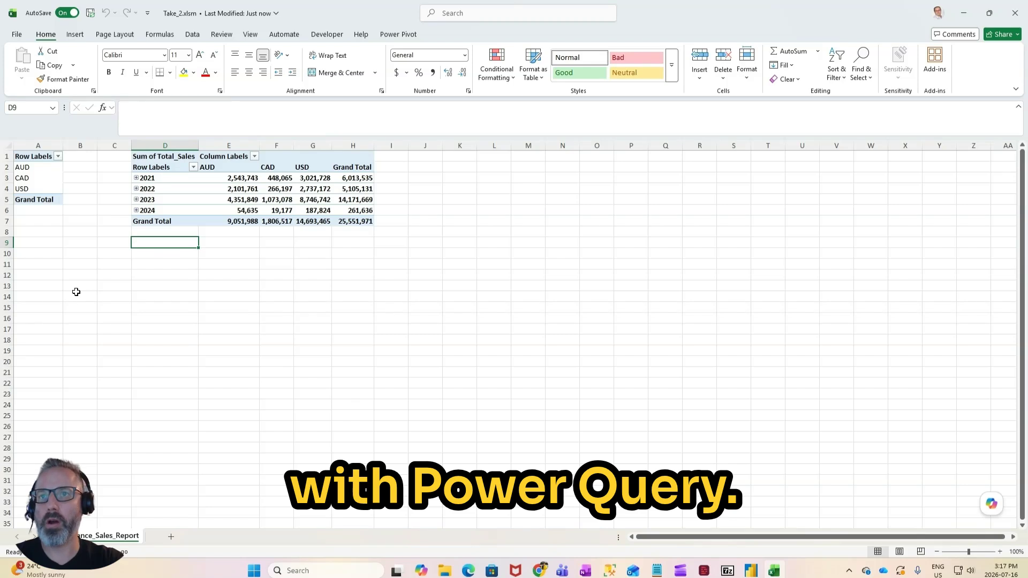
pyautogui.click(166, 187)
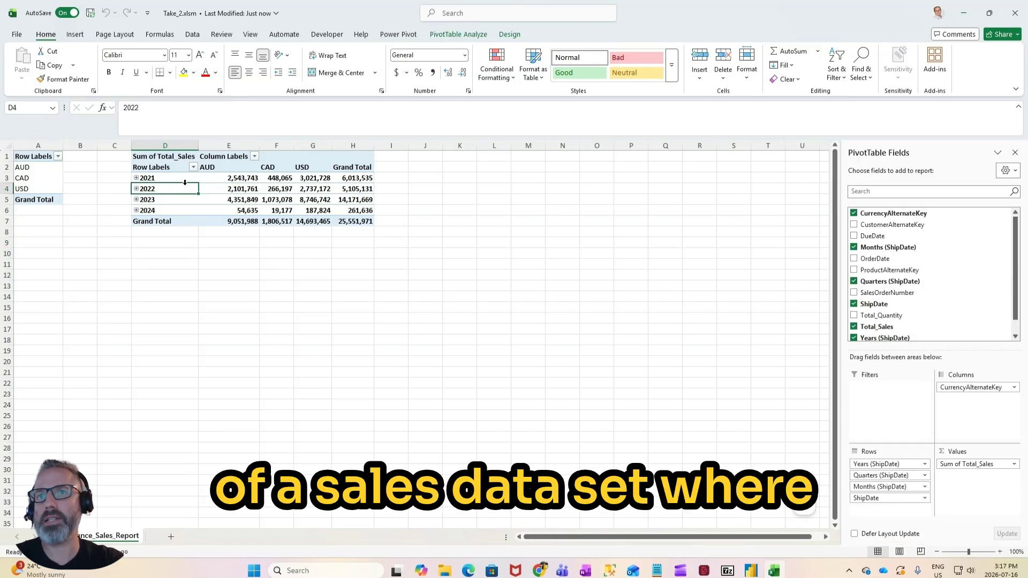
pyautogui.click(236, 178)
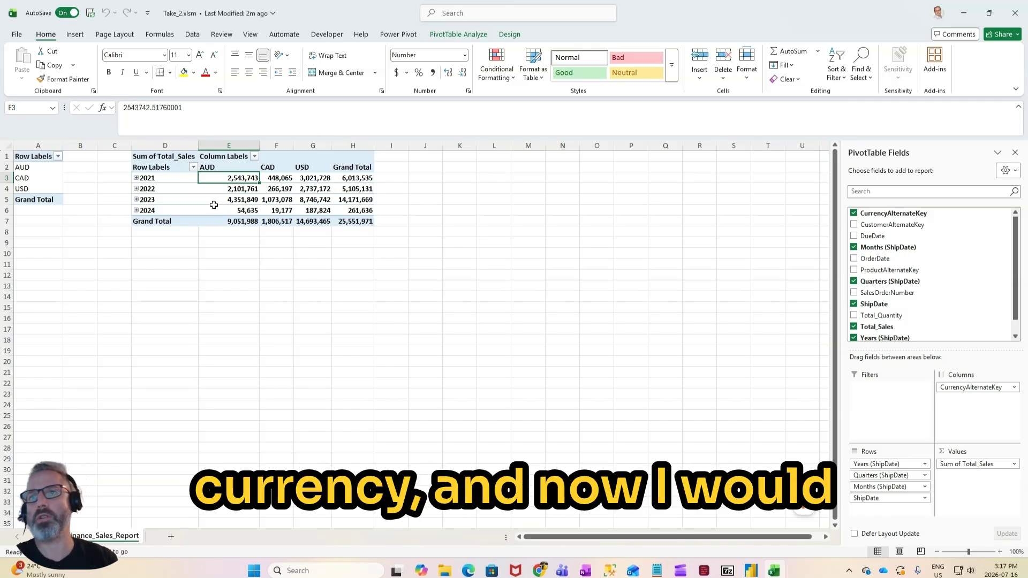
pyautogui.moveTo(214, 206)
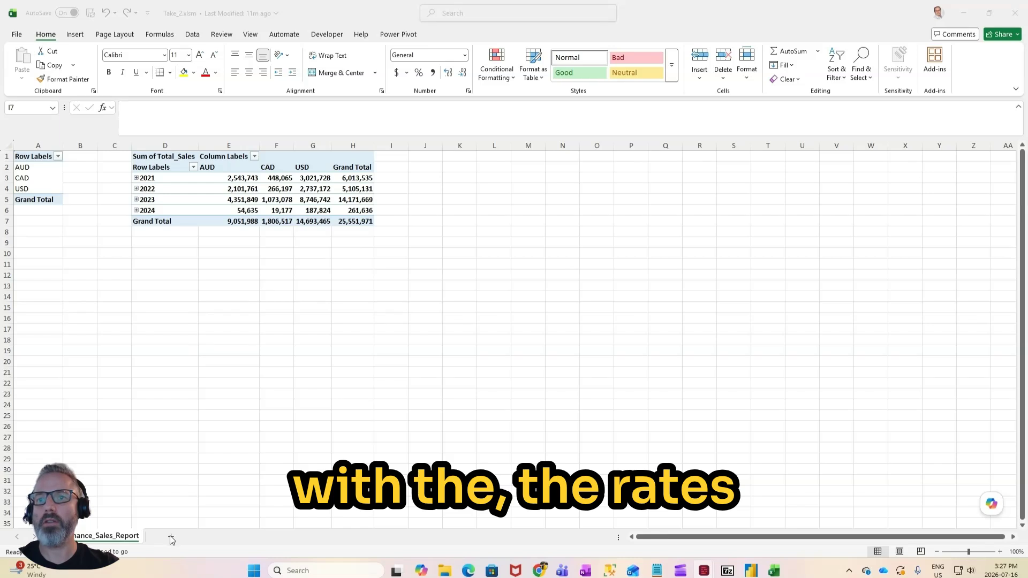
# Step: Add a new worksheet and enter CAD/USD in cell A2
pyautogui.click(170, 537)
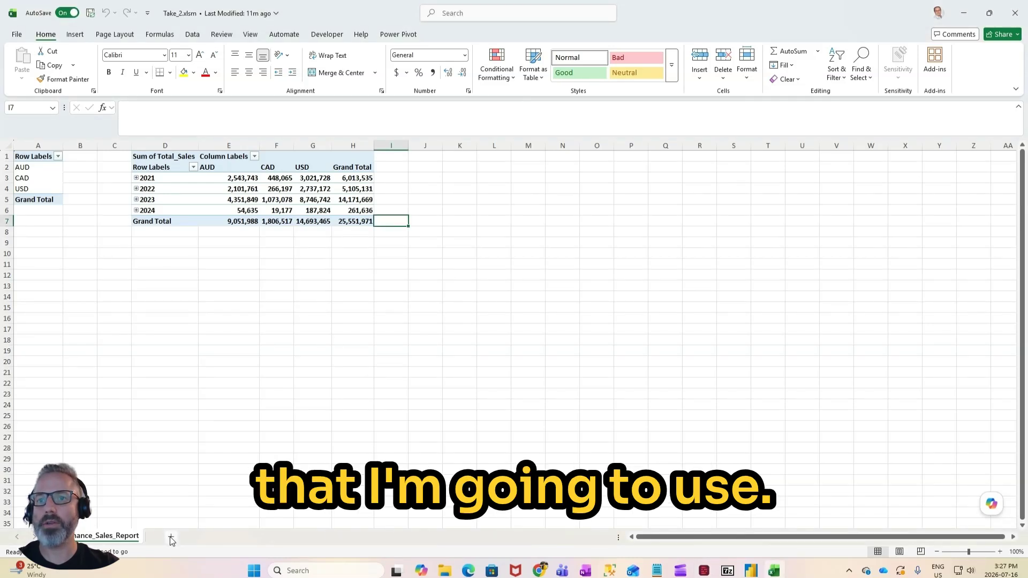
pyautogui.click(168, 537)
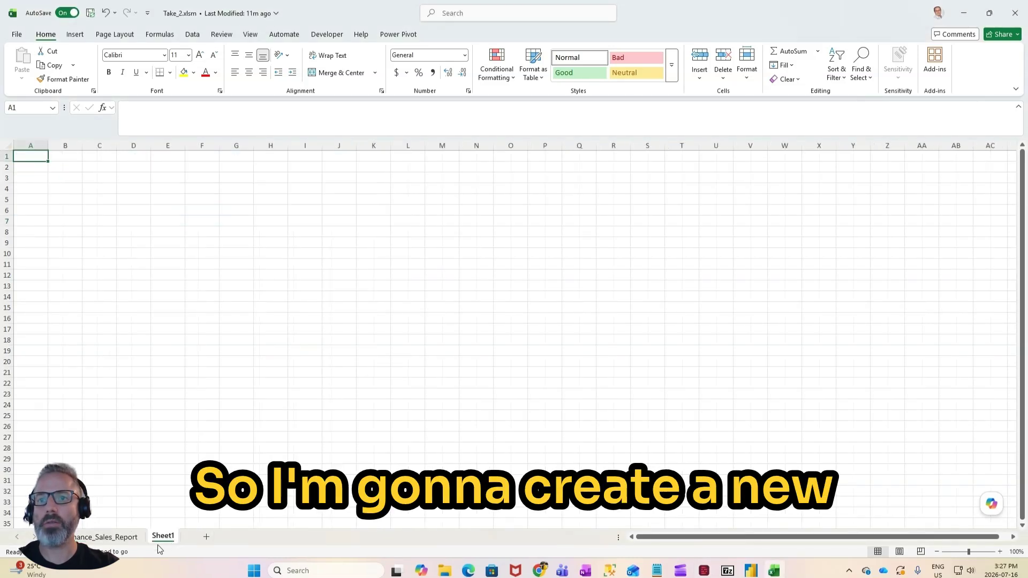
pyautogui.click(34, 167)
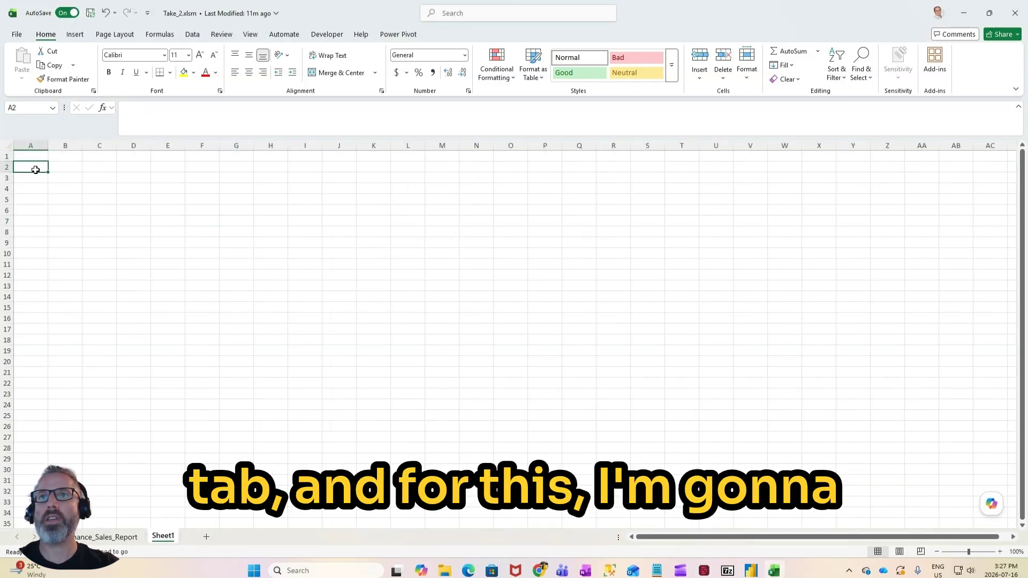
pyautogui.click(193, 35)
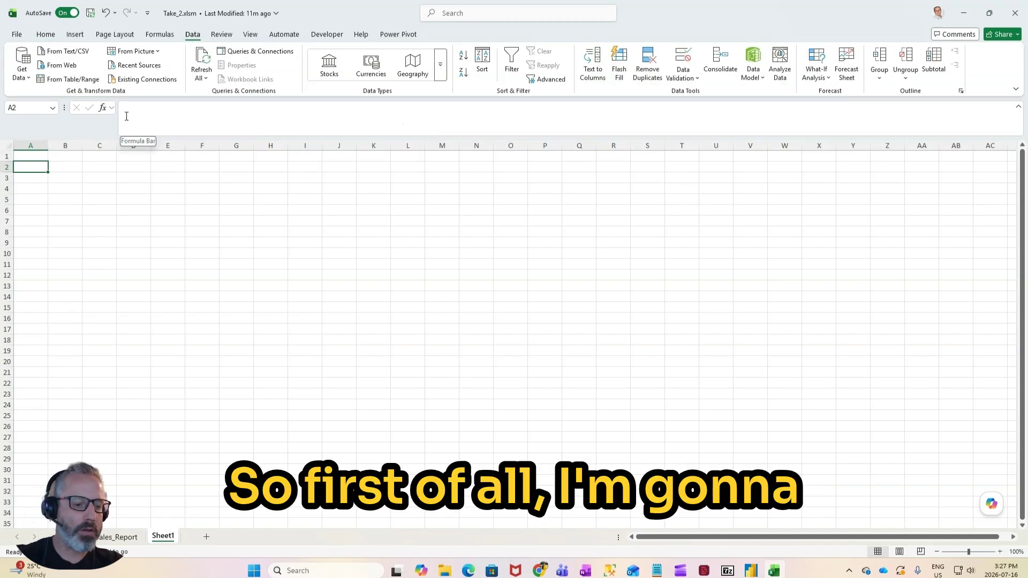
pyautogui.write('C')
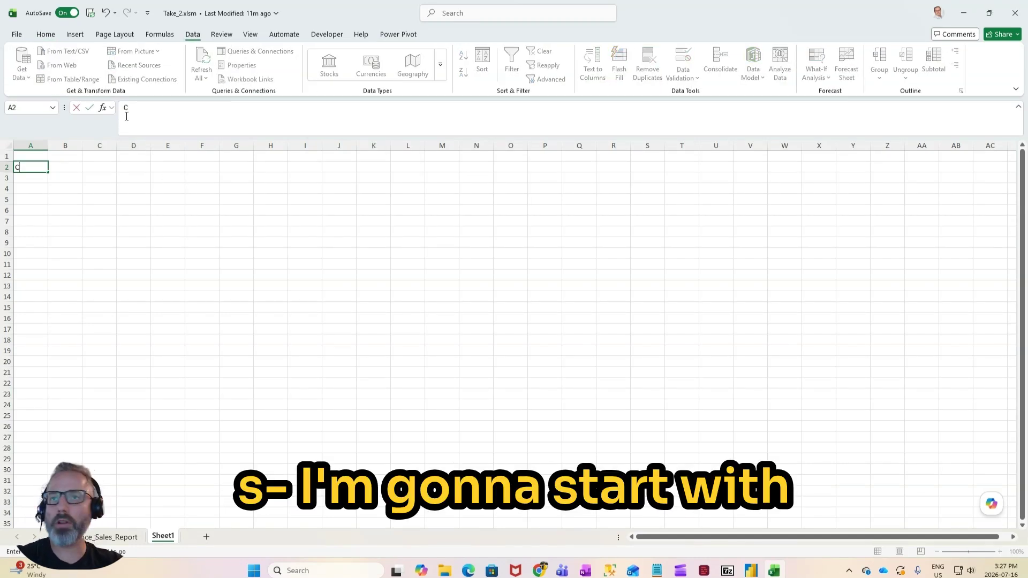
pyautogui.write('AD')
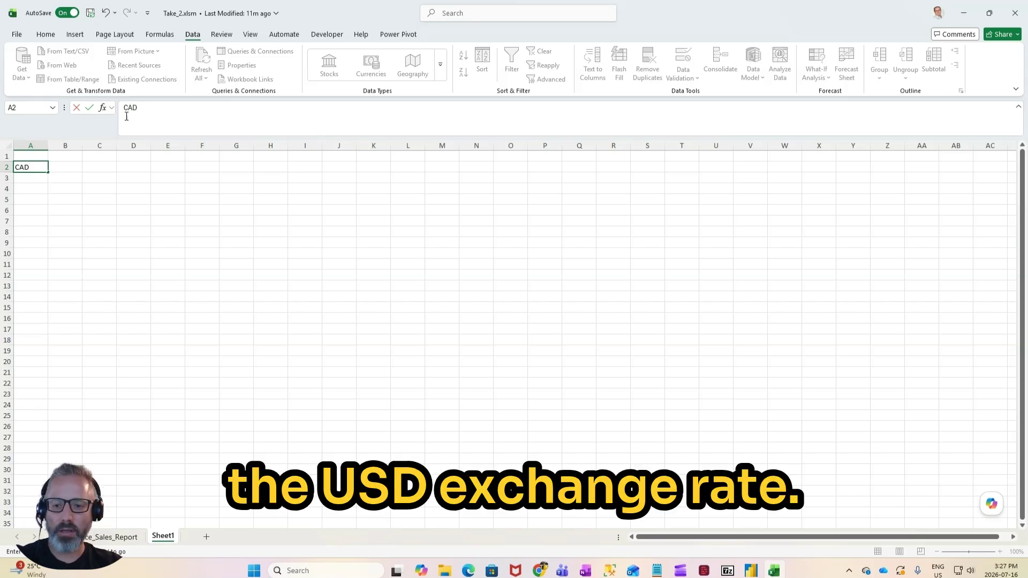
pyautogui.write('/USD')
pyautogui.press('Return')
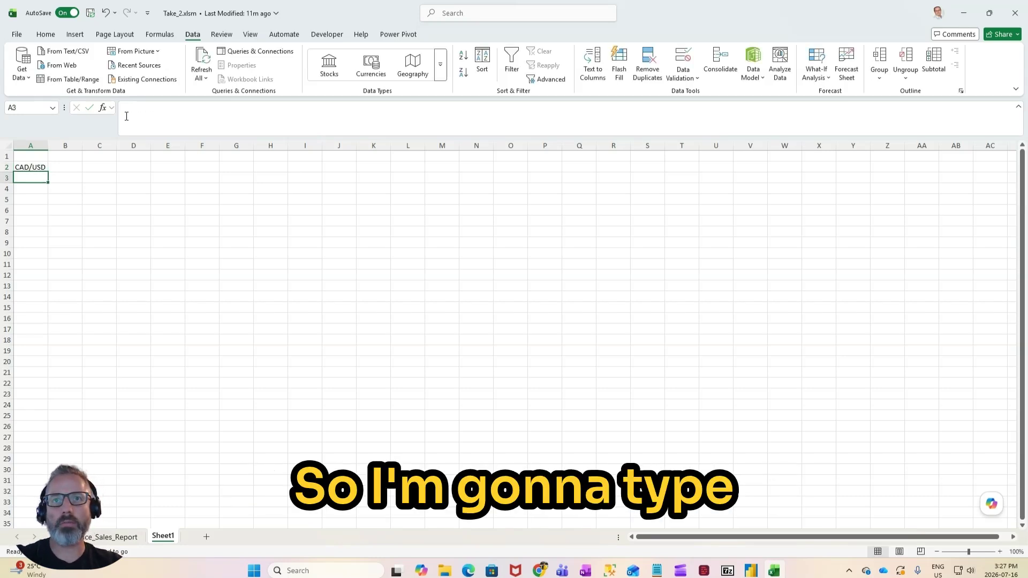
# Step: Convert the CAD/USD entry in A2 to the Stocks data type and fit column A to its content
pyautogui.click(41, 168)
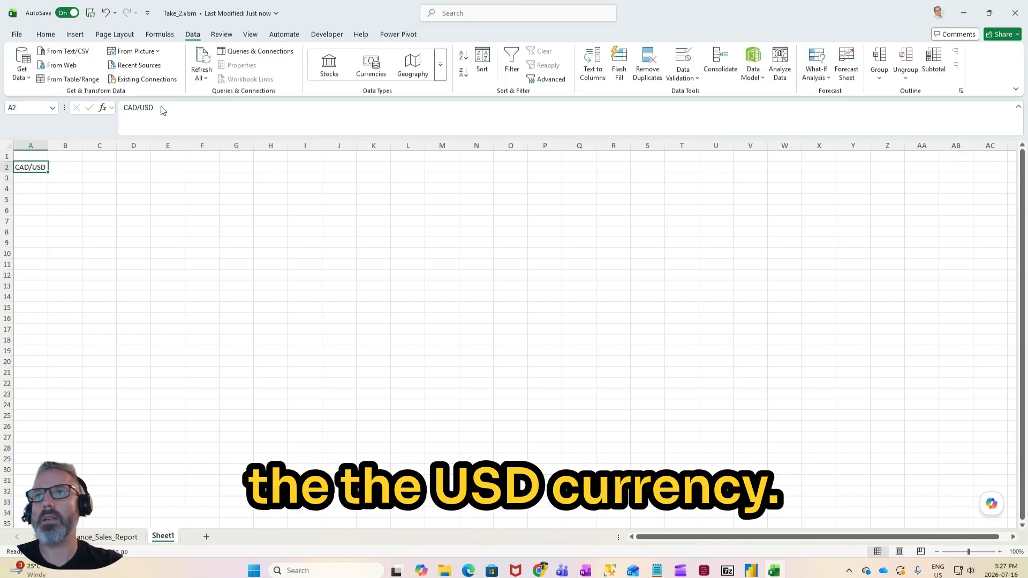
pyautogui.click(330, 67)
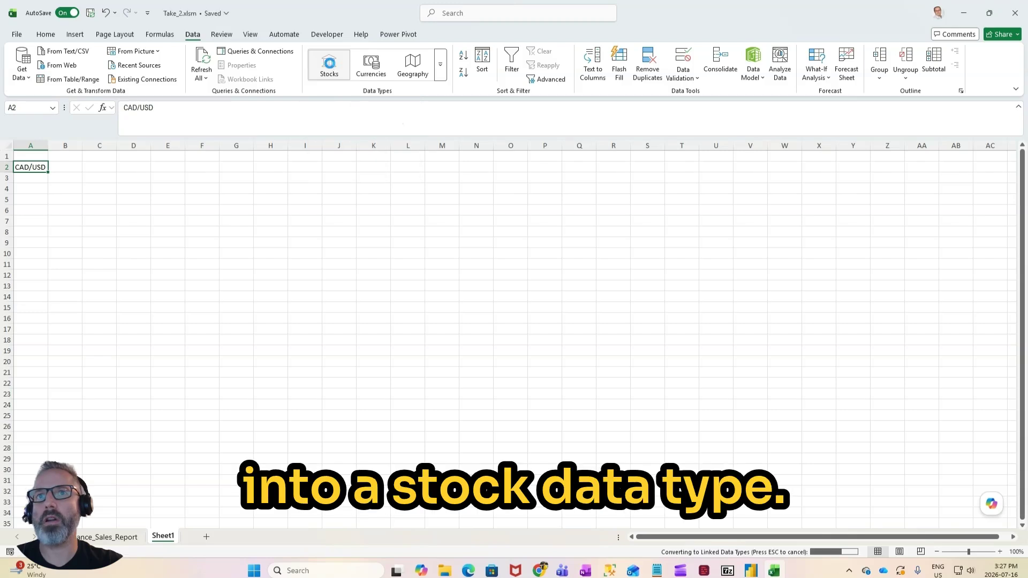
pyautogui.click(73, 185)
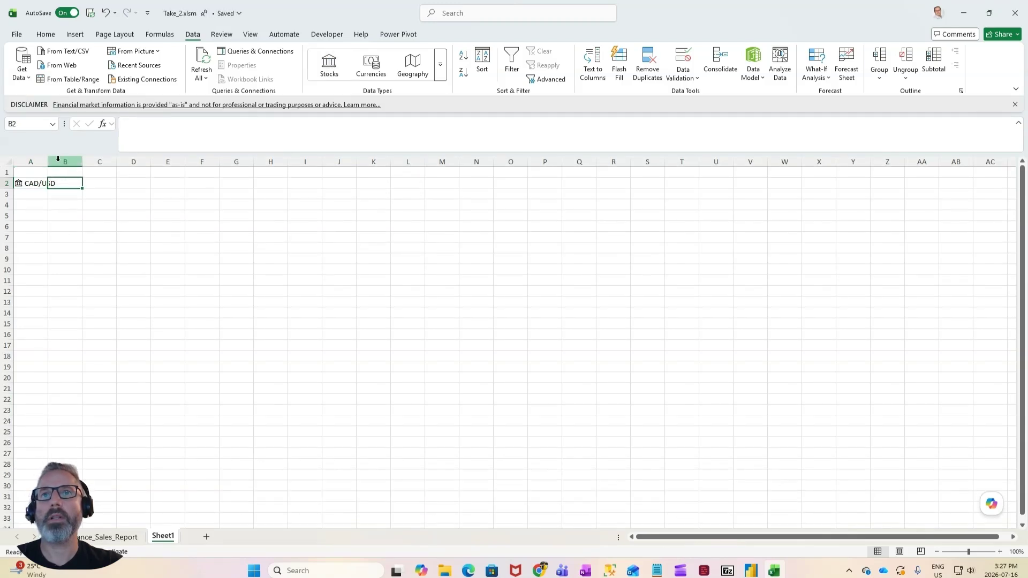
pyautogui.doubleClick(48, 162)
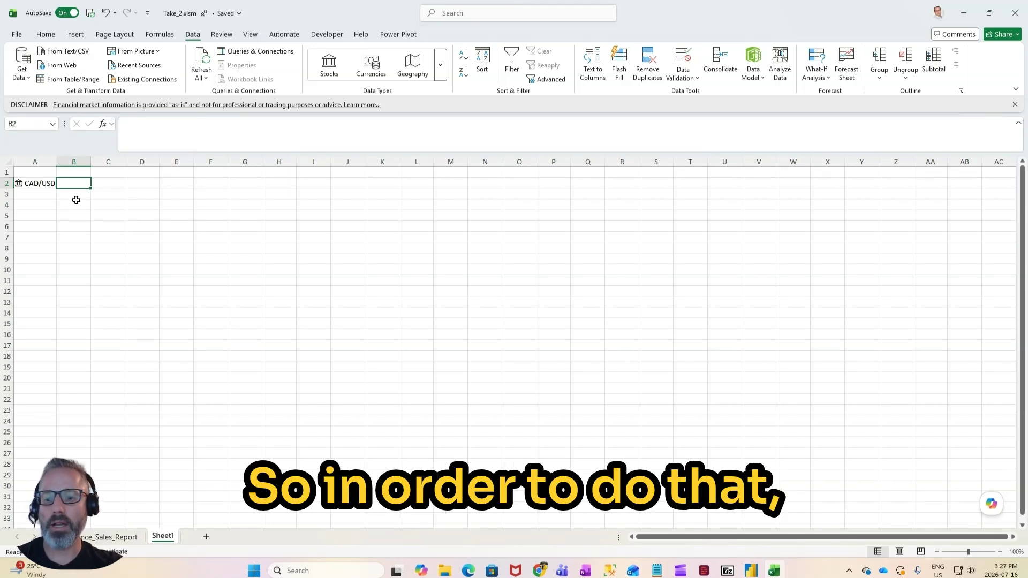
# Step: Enter the date 2025-01-01 in B2 and fill the daily date series down column B to row 366
pyautogui.write('2025-010')
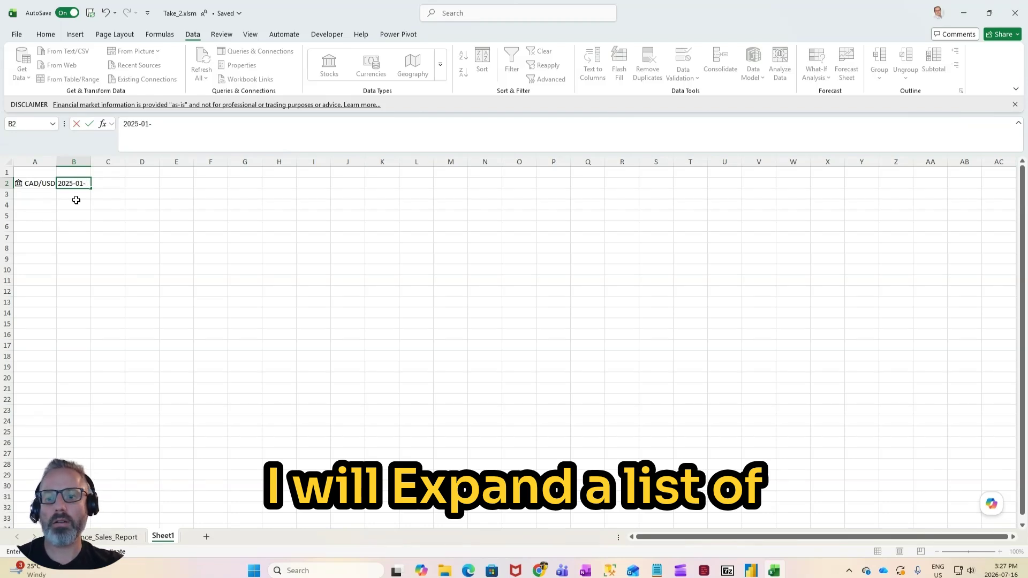
pyautogui.write('01')
pyautogui.press('Return')
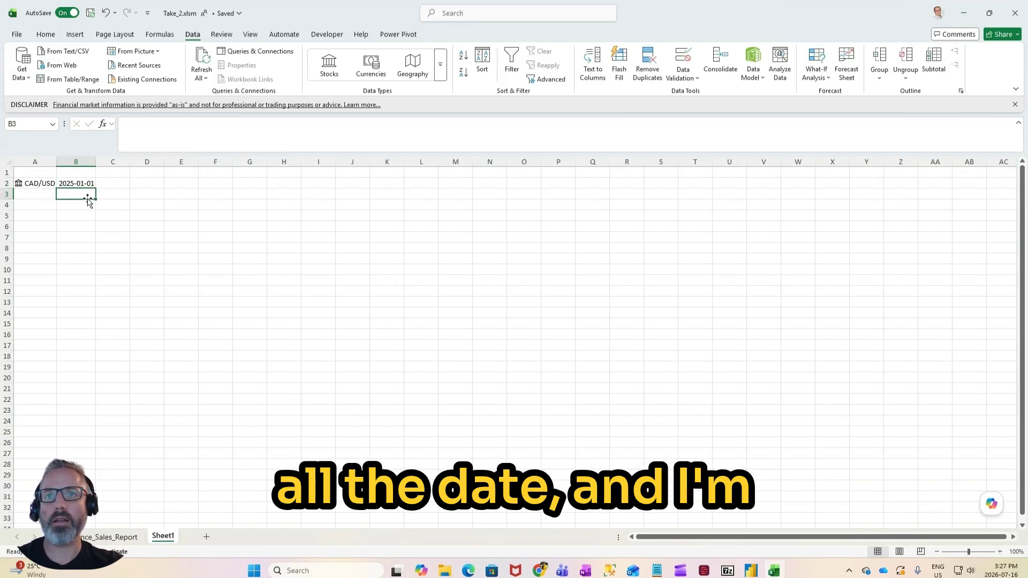
pyautogui.click(93, 185)
pyautogui.moveTo(99, 189); pyautogui.dragTo(105, 519)
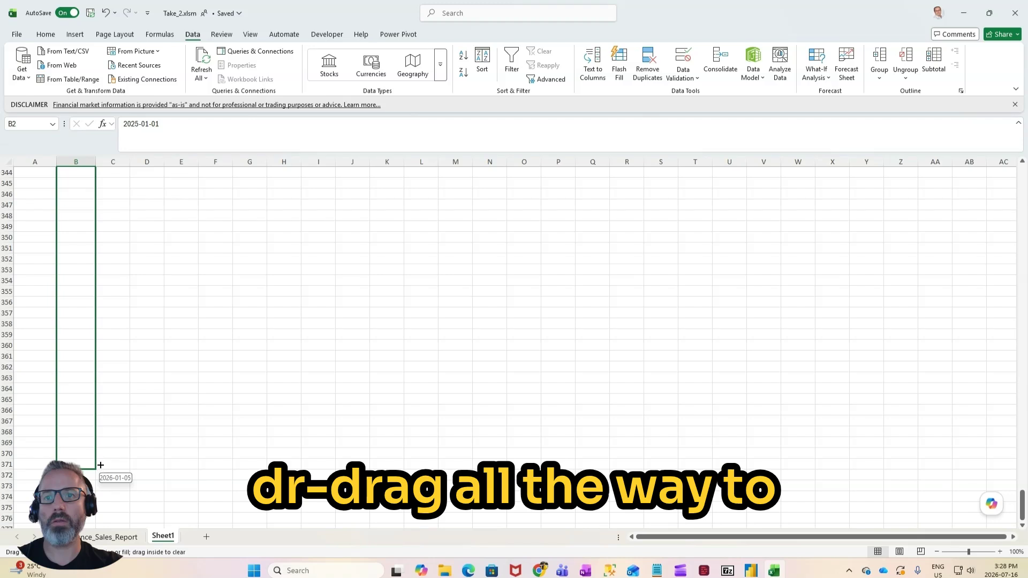
pyautogui.moveTo(101, 465); pyautogui.dragTo(92, 414)
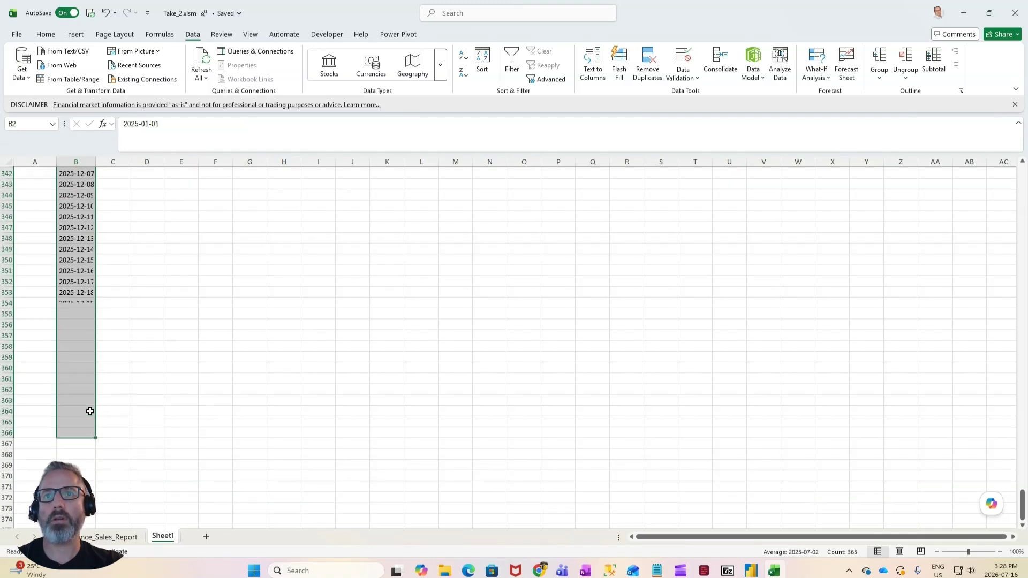
# Step: Begin a STOCKHISTORY formula in C2 with A2 as the stock and B2 as the start date
pyautogui.scroll(20, 90, 411)
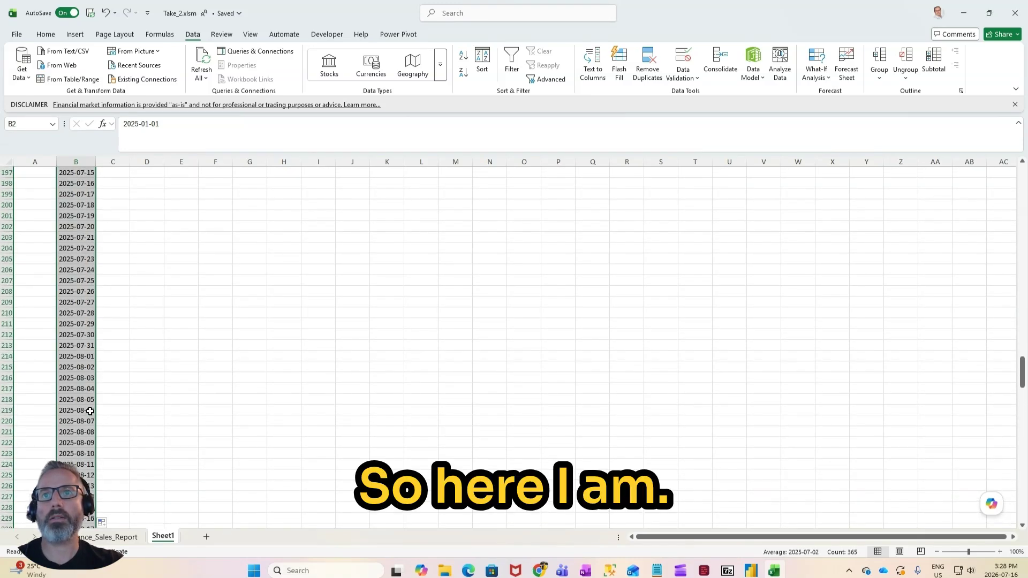
pyautogui.scroll(20, 90, 411)
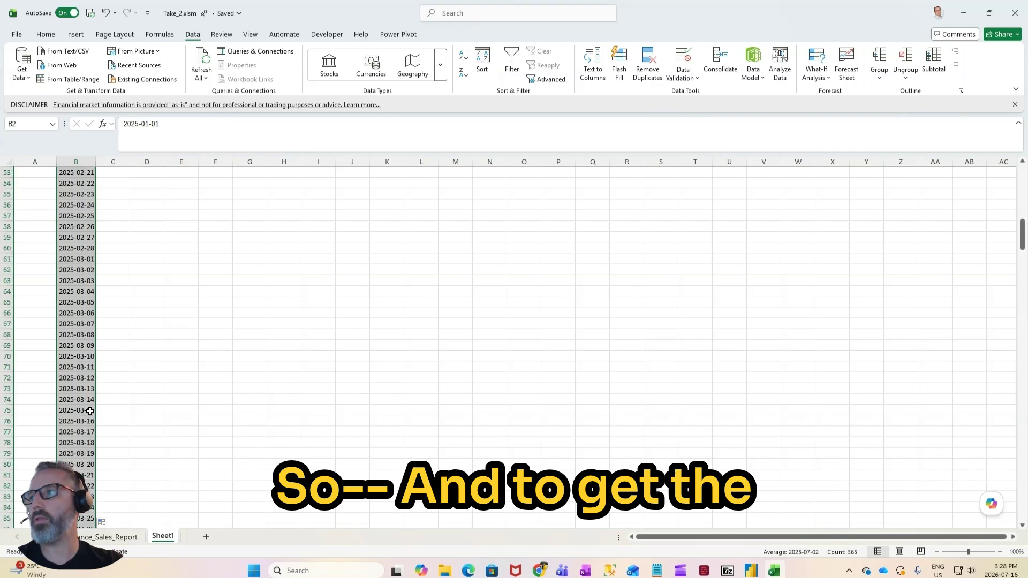
pyautogui.scroll(17, 90, 411)
pyautogui.moveTo(124, 183); pyautogui.dragTo(123, 216)
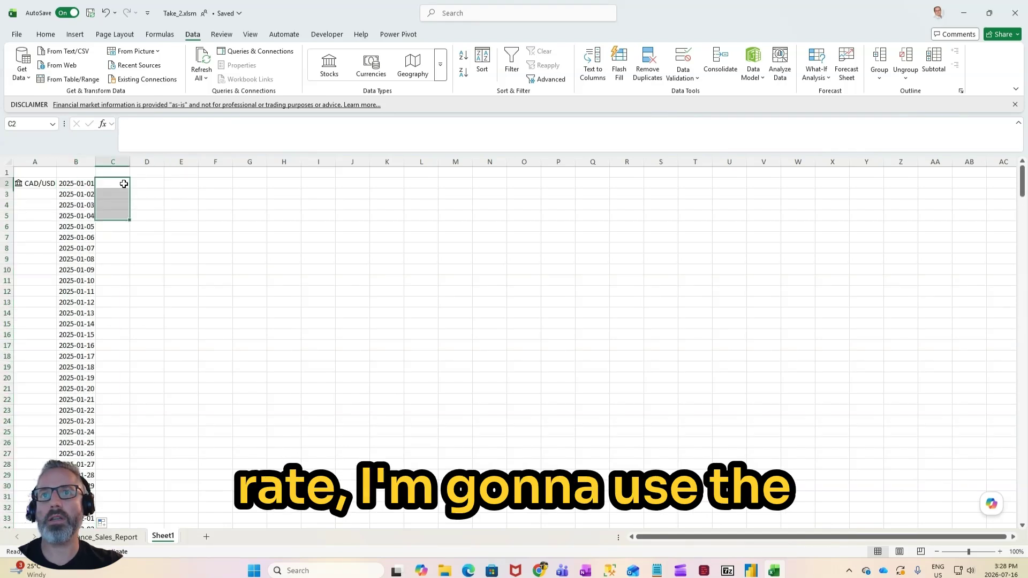
pyautogui.click(124, 184)
pyautogui.click(161, 127)
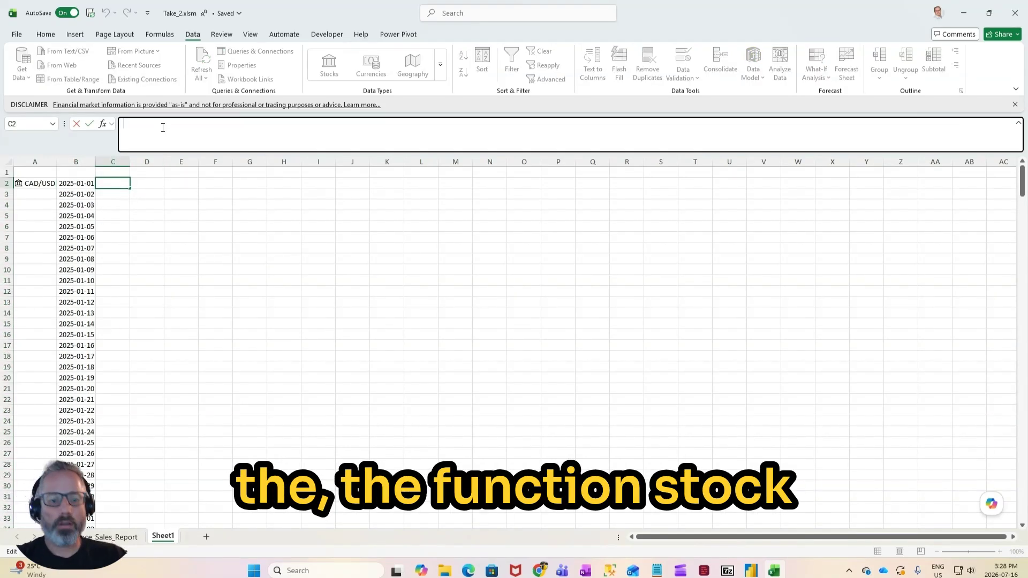
pyautogui.write('=')
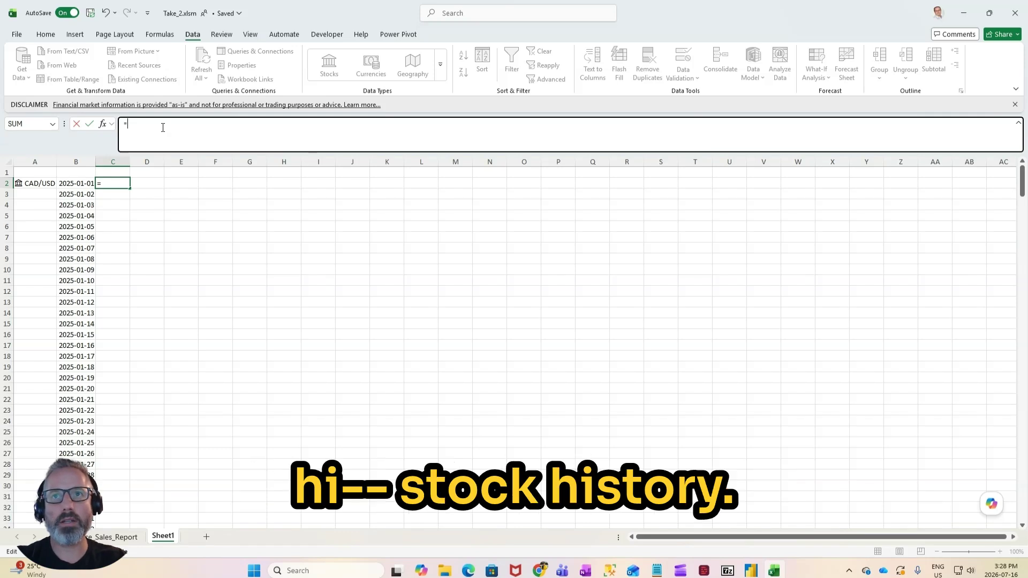
pyautogui.write('sto')
pyautogui.press('Tab')
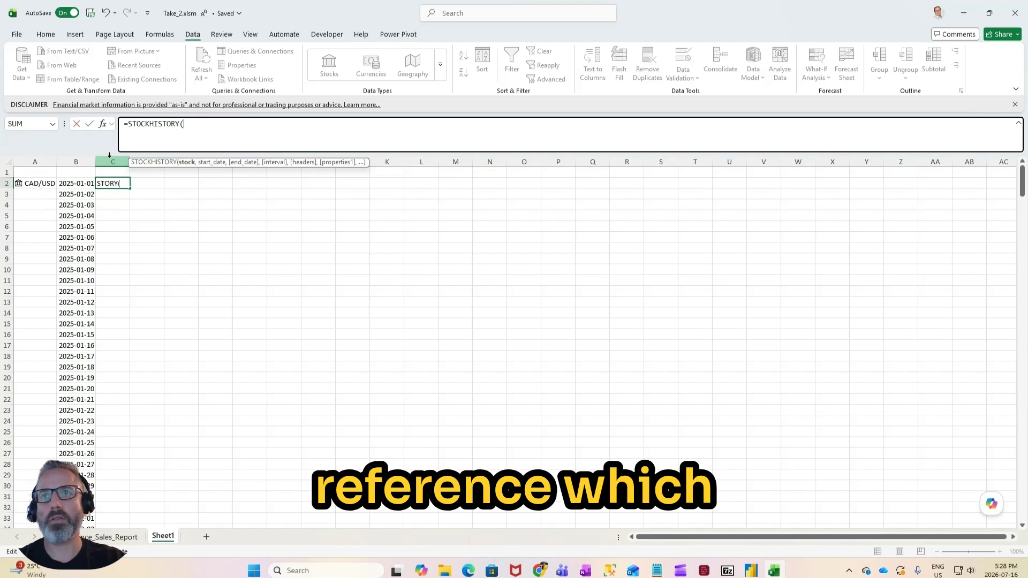
pyautogui.write(',')
pyautogui.press('BackSpace')
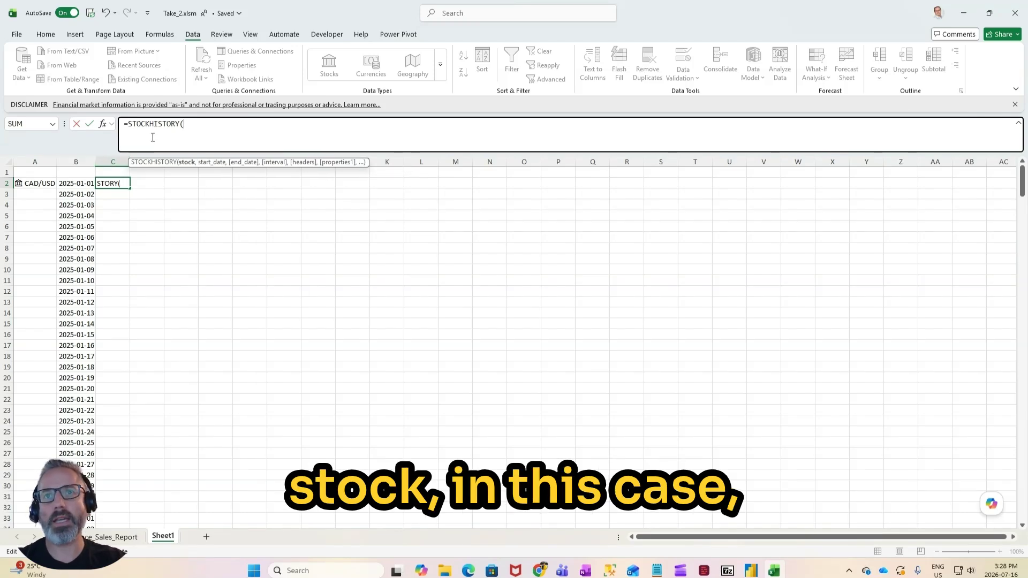
pyautogui.click(40, 182)
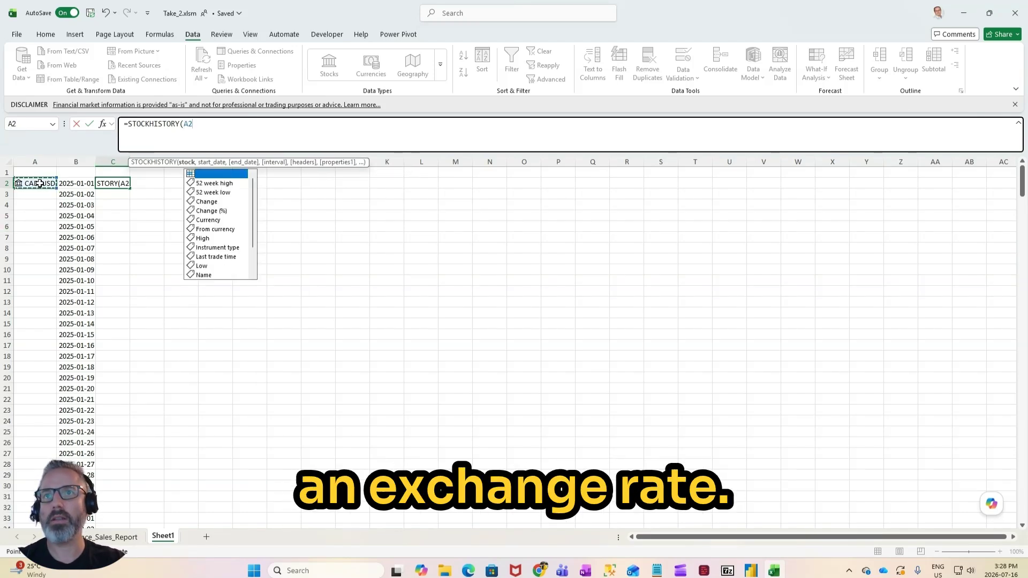
pyautogui.write(',')
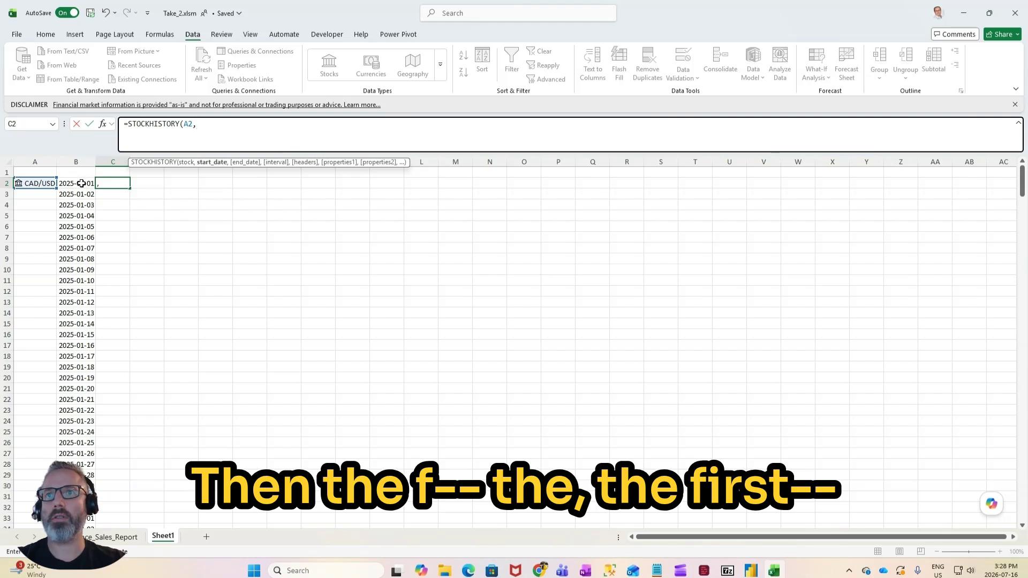
pyautogui.click(81, 183)
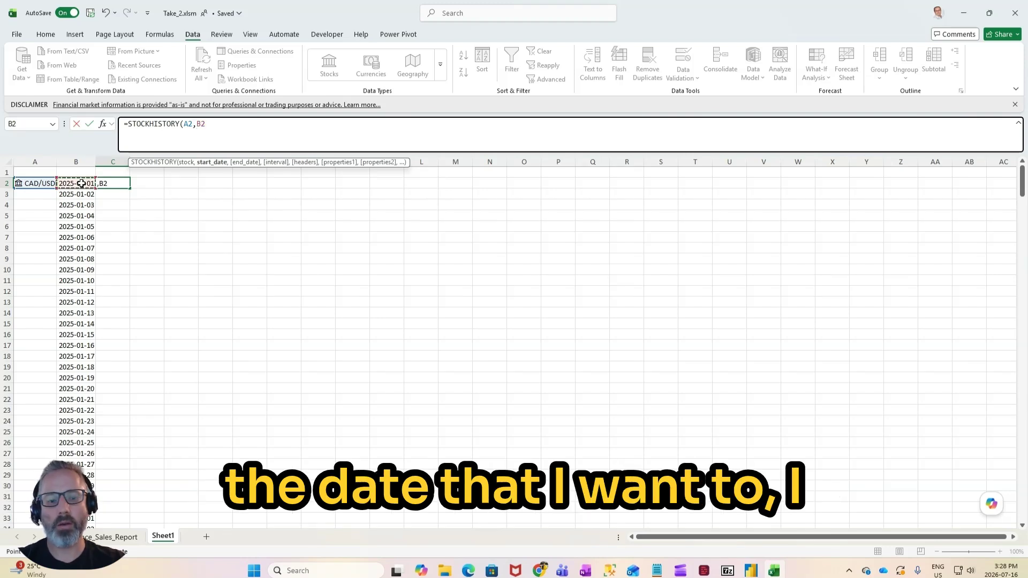
# Step: Complete the STOCKHISTORY formula in C2 with no end date, the 0 - Daily interval, 0 - No header and the 1 - Close property
pyautogui.write(',')
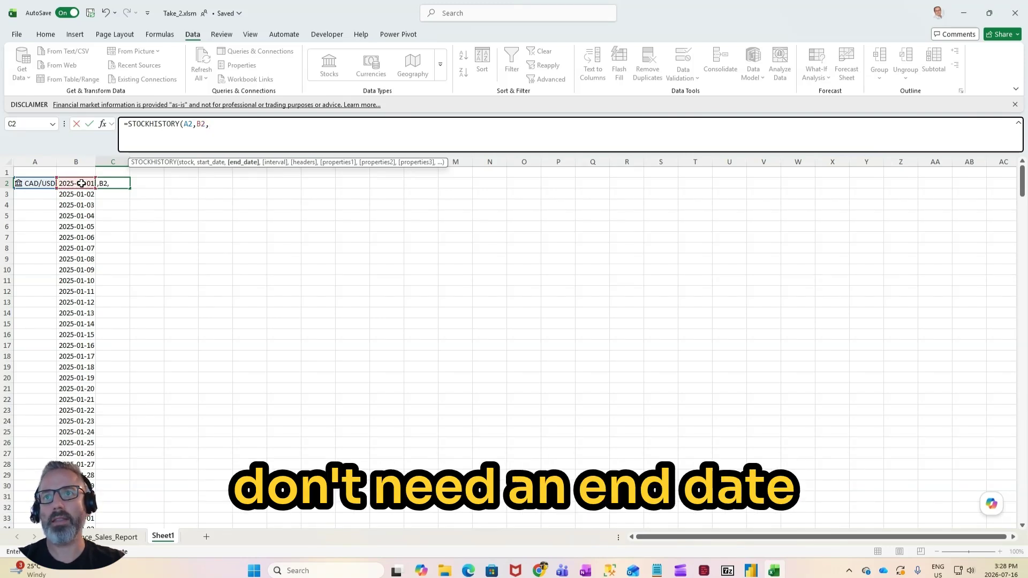
pyautogui.write(',')
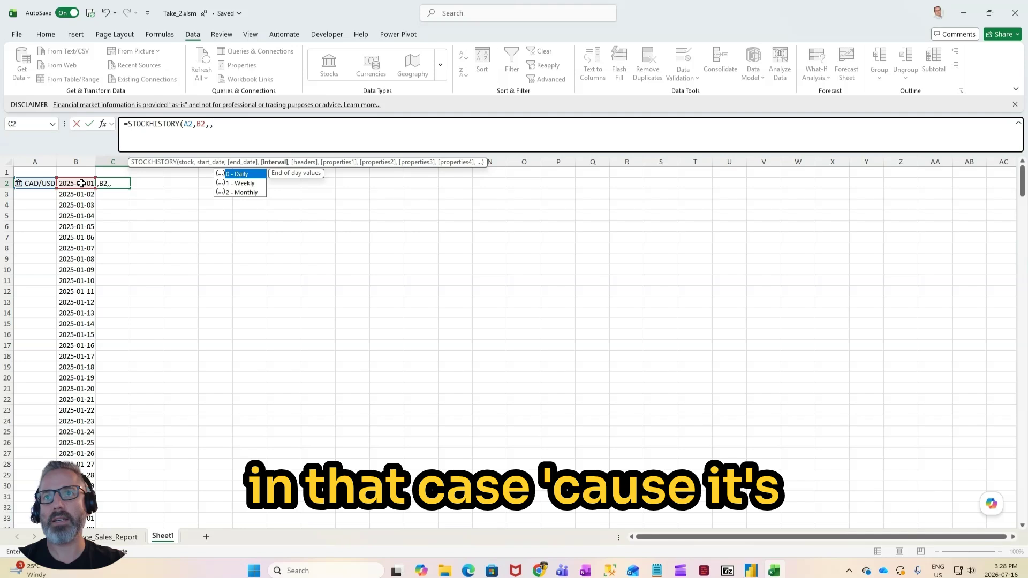
pyautogui.click(243, 173)
pyautogui.doubleClick(243, 174)
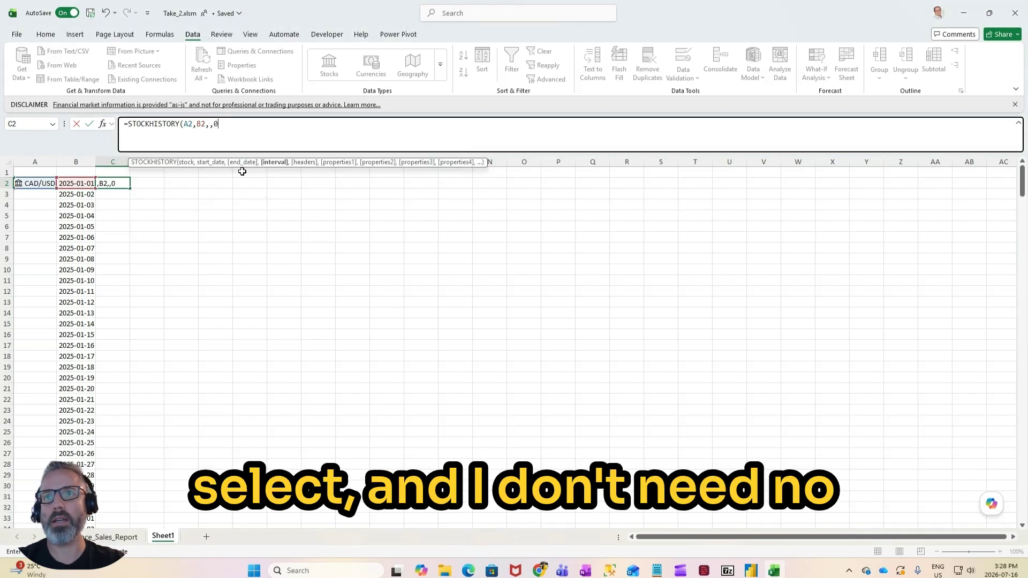
pyautogui.write(',')
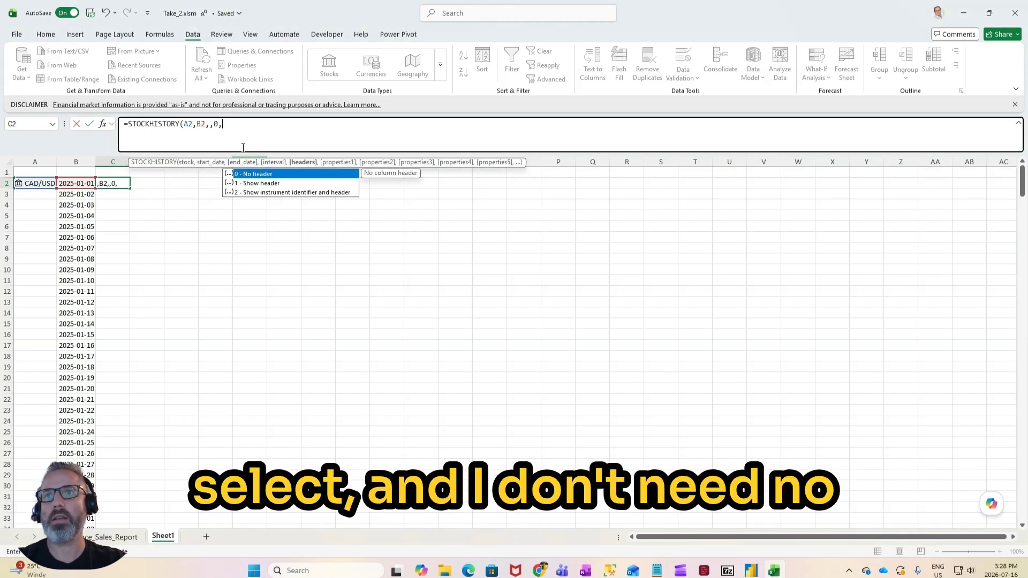
pyautogui.doubleClick(253, 174)
pyautogui.write(',')
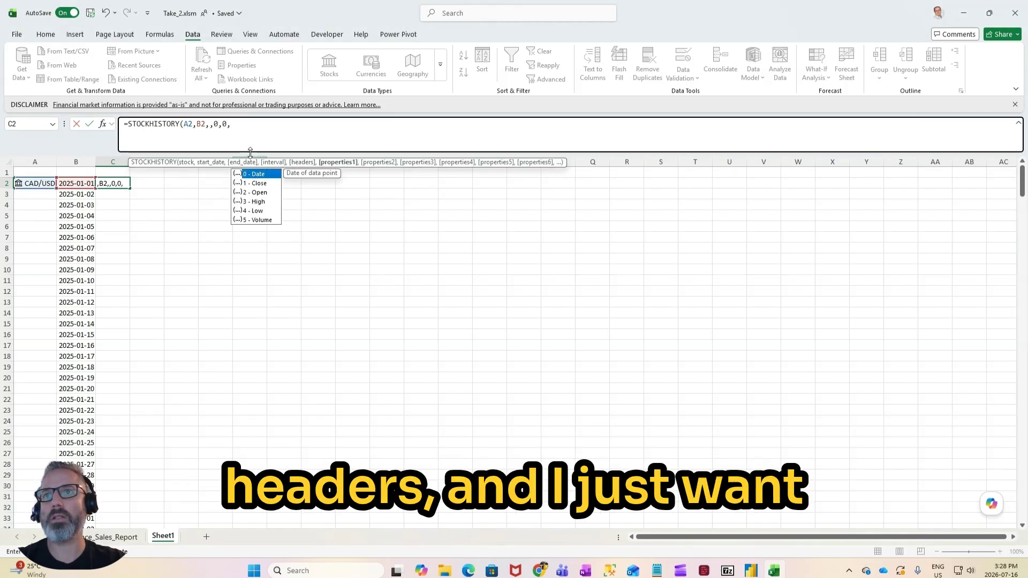
pyautogui.doubleClick(260, 183)
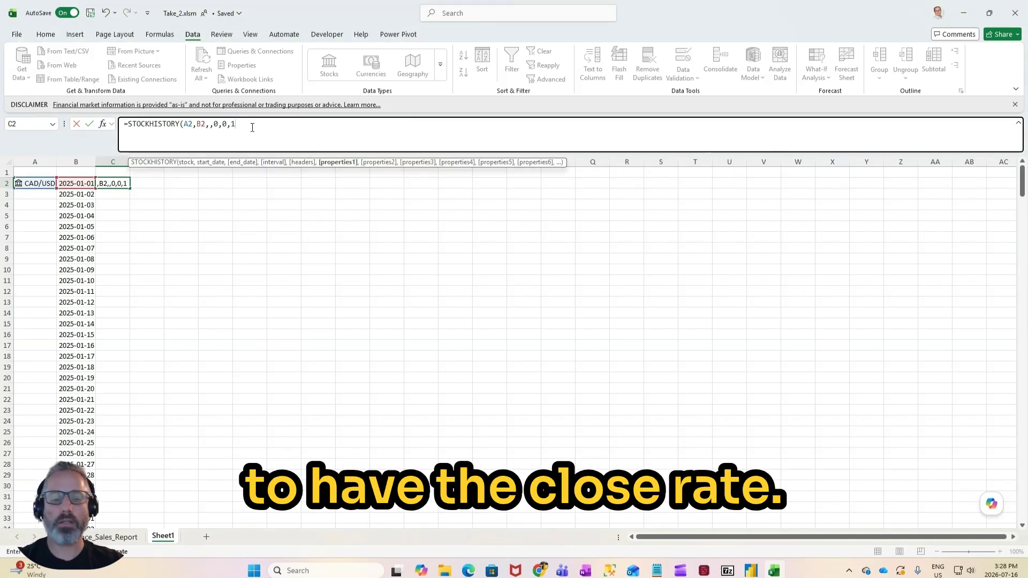
pyautogui.write(')')
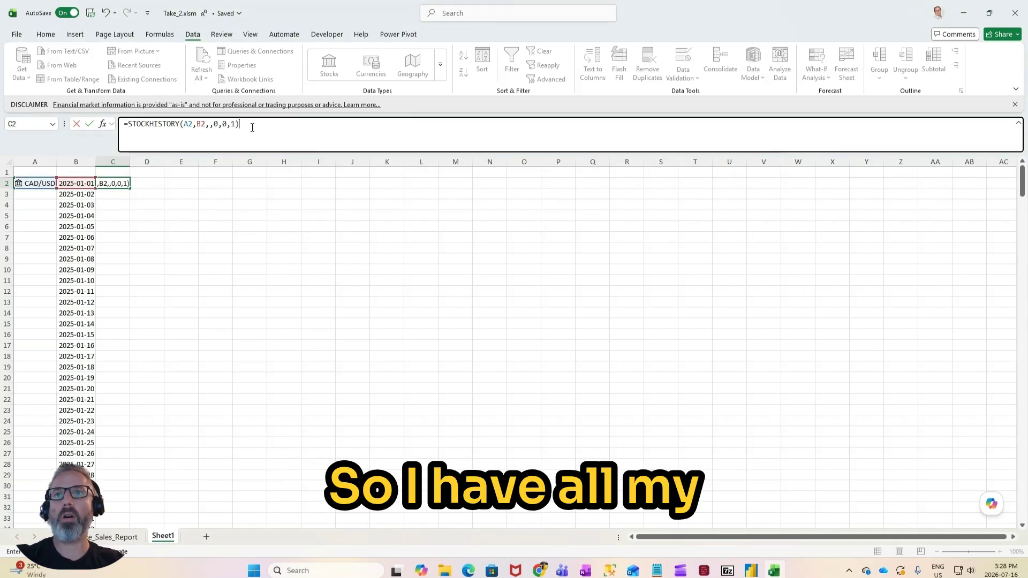
pyautogui.press('Return')
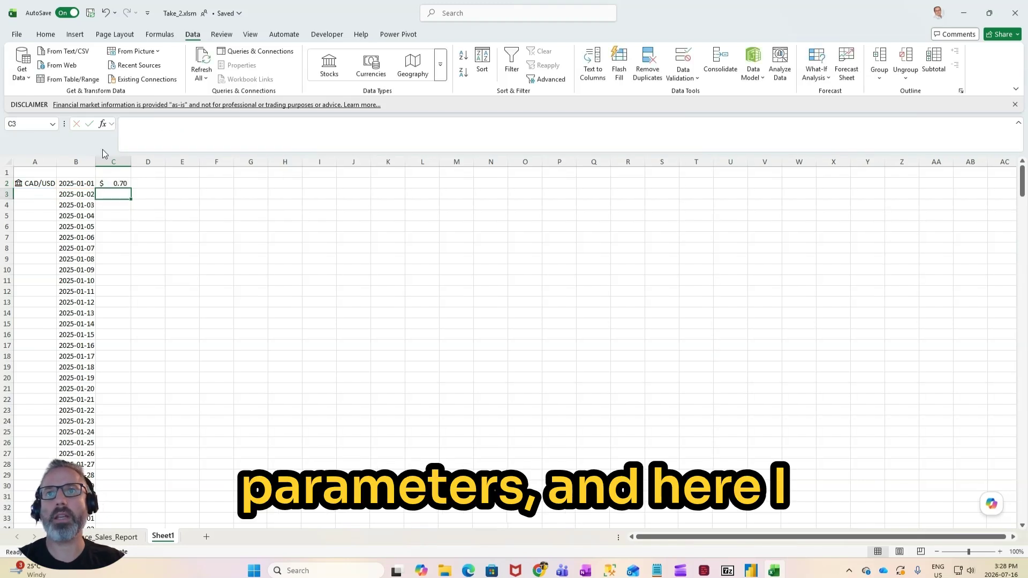
pyautogui.press('Up')
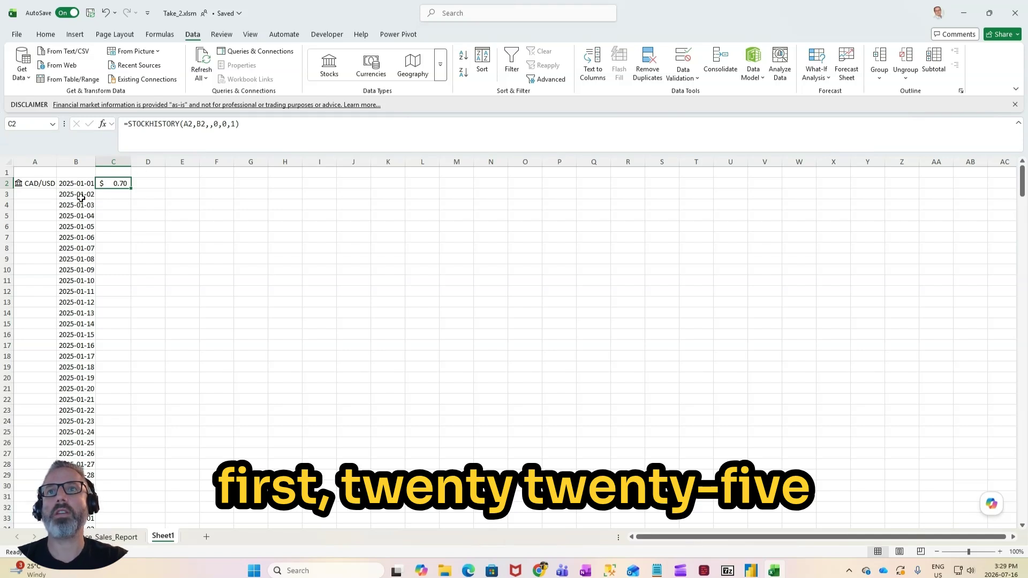
# Step: Fill the CAD/USD entry from A2 and the STOCKHISTORY formula from C2 down their columns to row 366
pyautogui.click(51, 184)
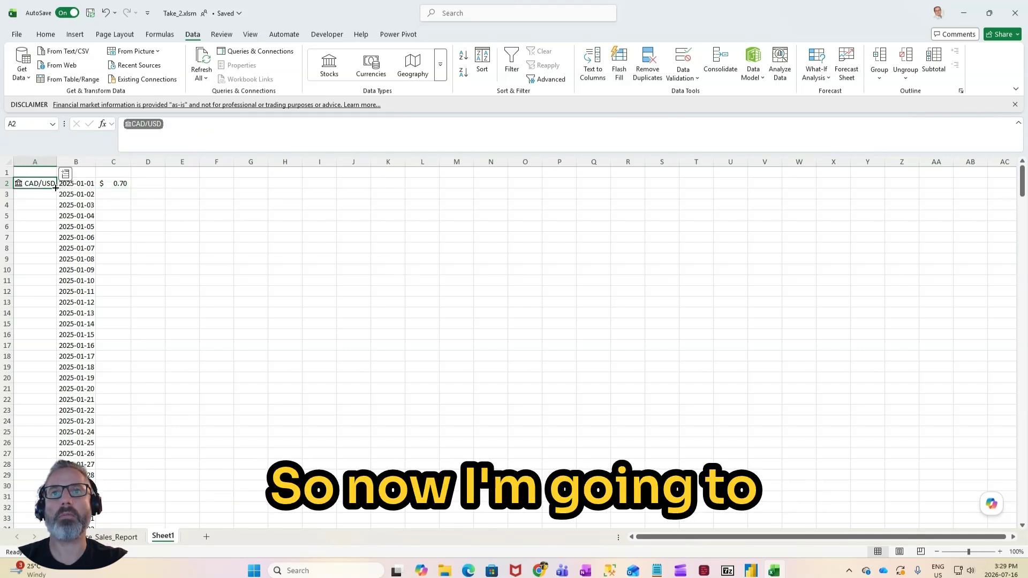
pyautogui.moveTo(56, 188); pyautogui.dragTo(56, 535)
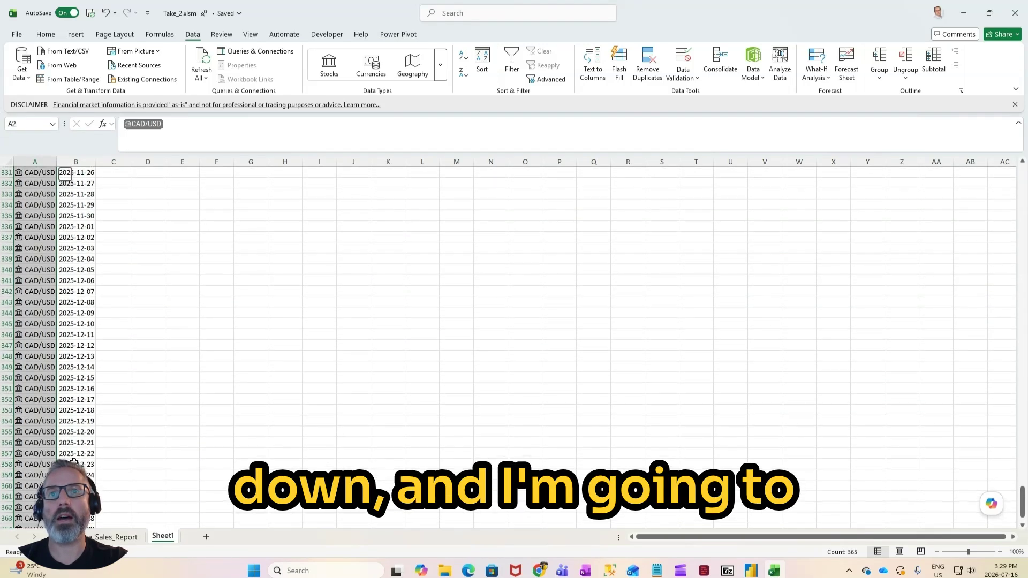
pyautogui.moveTo(1022, 501); pyautogui.dragTo(1022, 169)
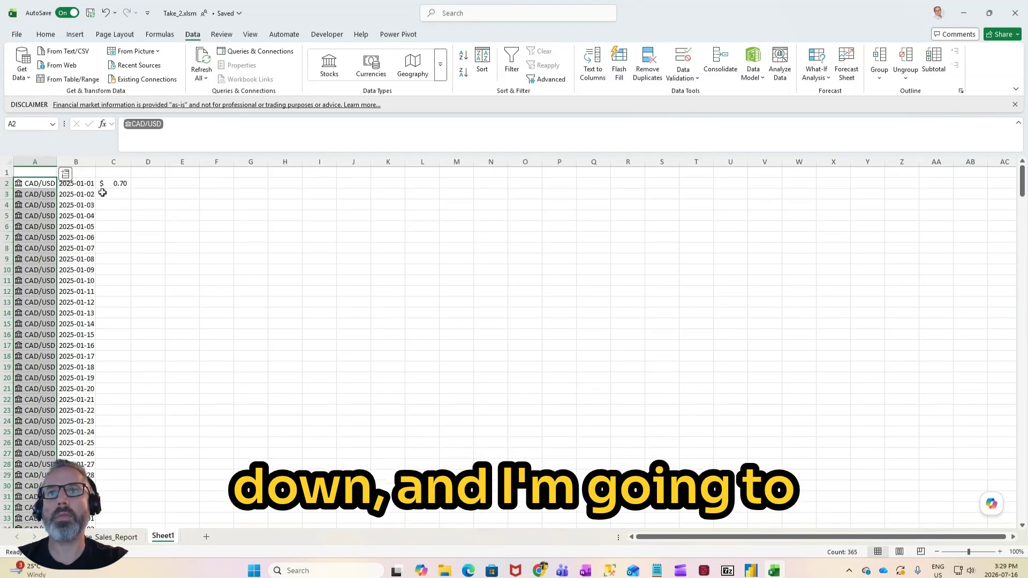
pyautogui.click(120, 186)
pyautogui.doubleClick(132, 187)
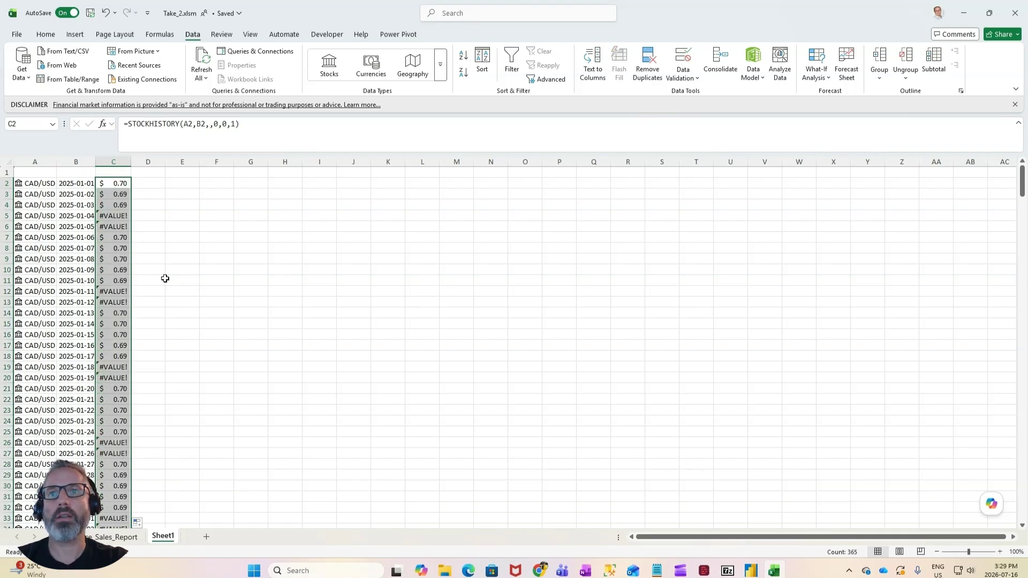
# Step: Examine the STOCKHISTORY results in column C for the weekend dates, such as rows 5–6, 12–13 and 19–20
pyautogui.moveTo(114, 217); pyautogui.dragTo(42, 224)
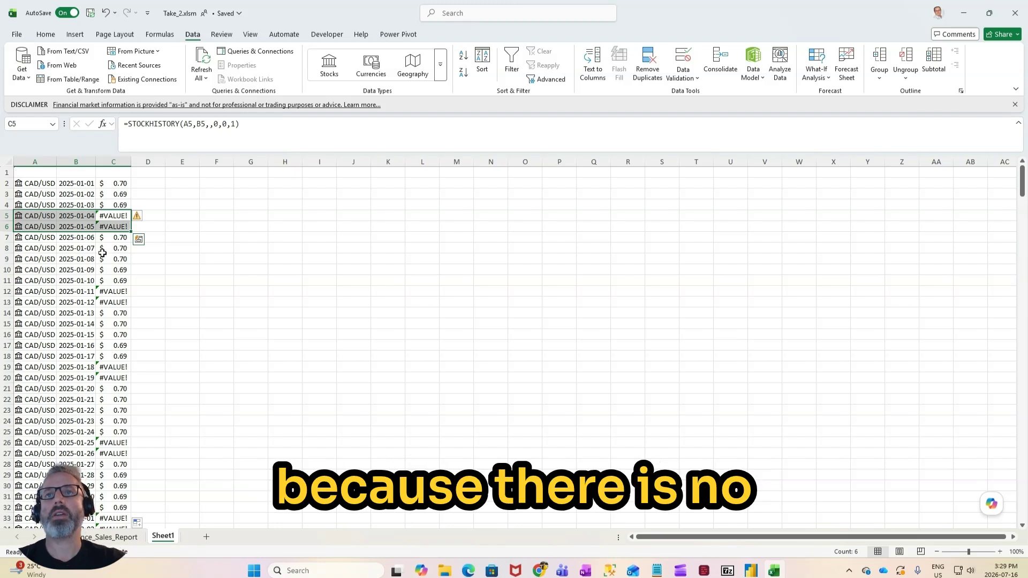
pyautogui.click(117, 216)
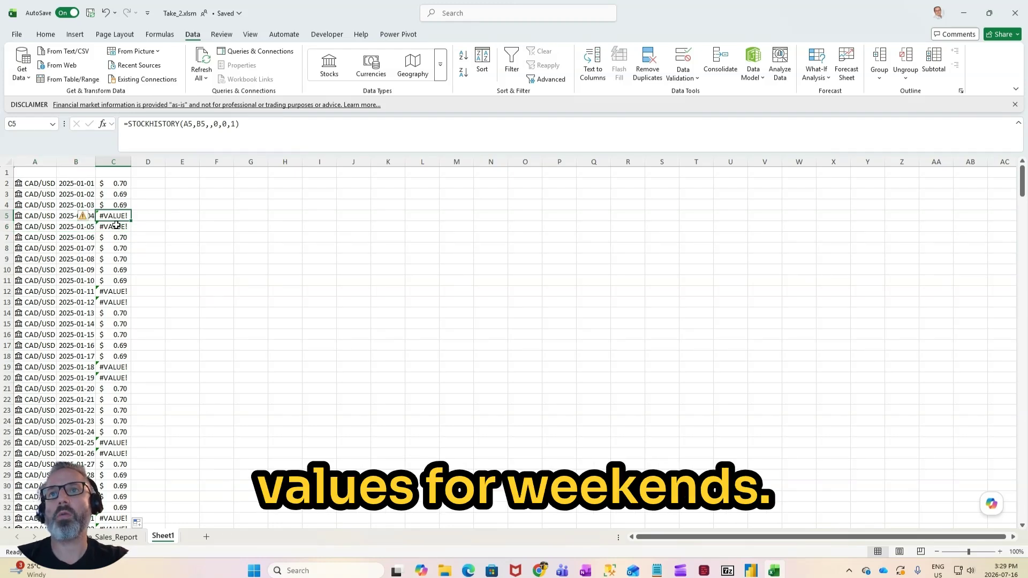
pyautogui.click(116, 225)
pyautogui.click(105, 298)
pyautogui.click(108, 294)
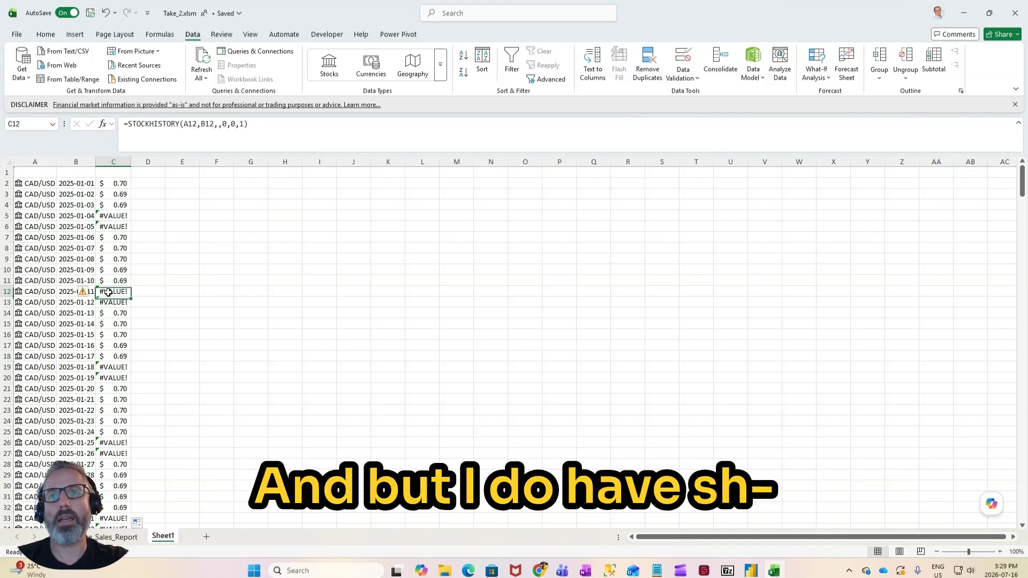
pyautogui.click(108, 302)
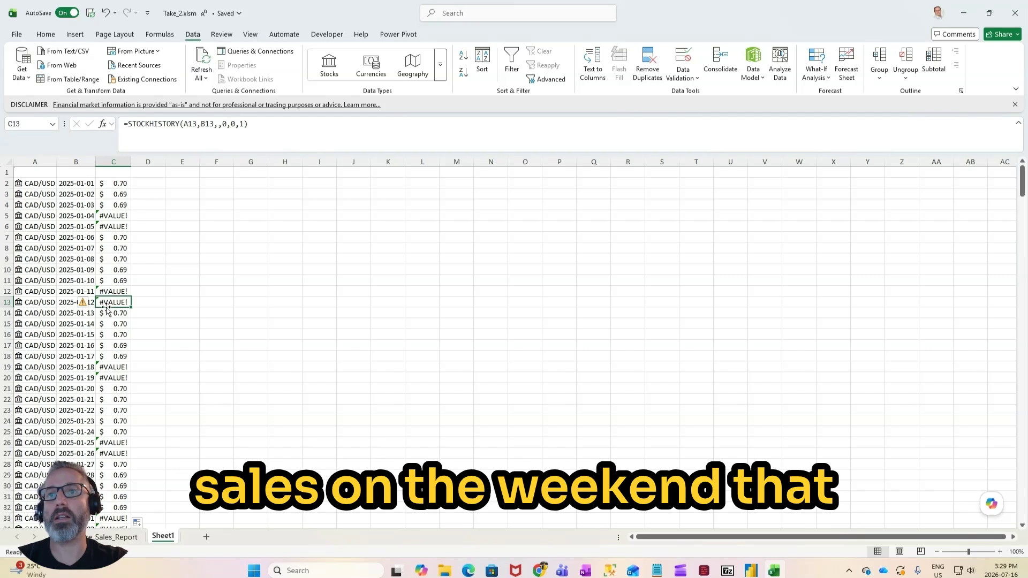
pyautogui.click(117, 367)
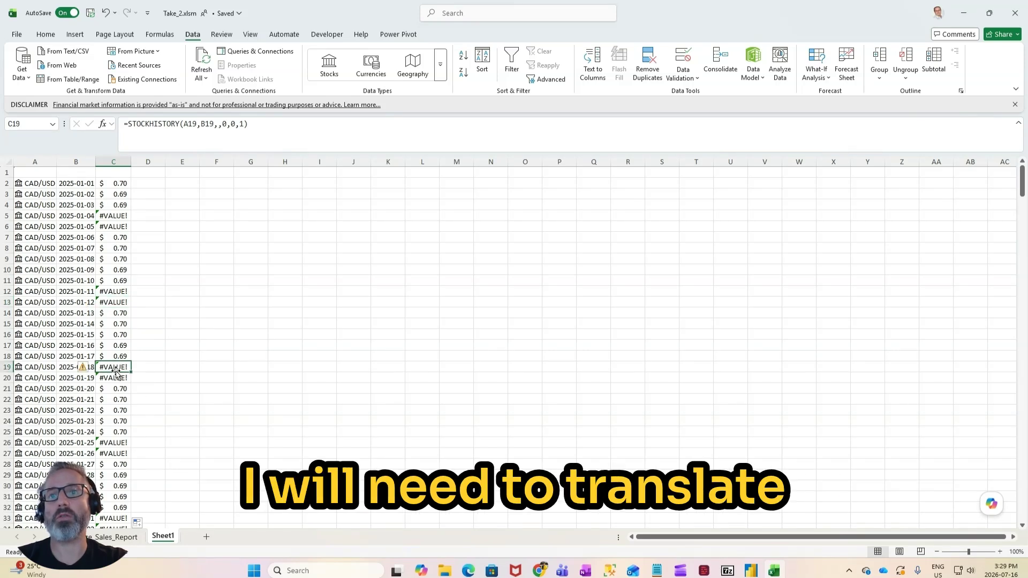
pyautogui.click(116, 377)
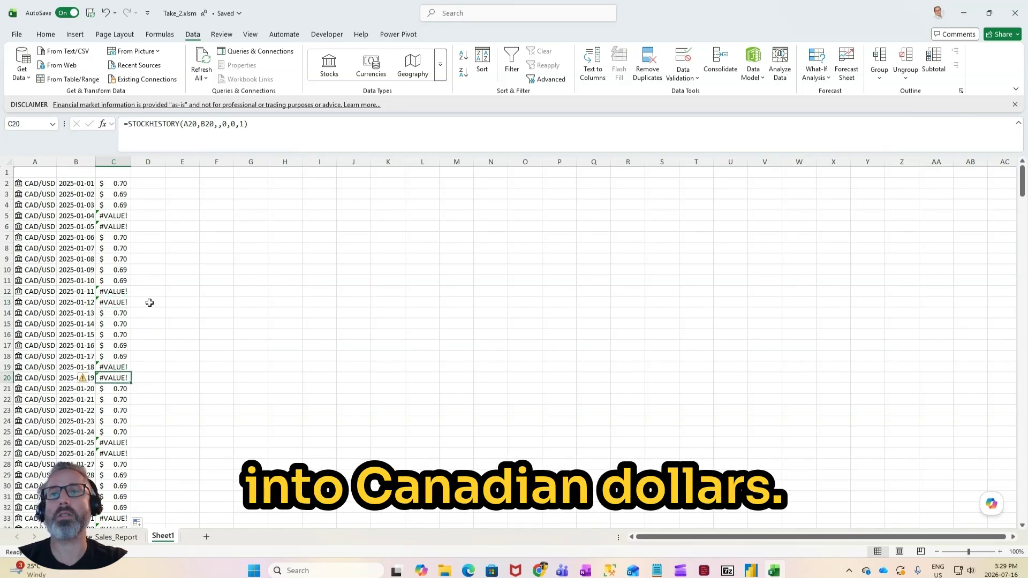
pyautogui.click(138, 184)
pyautogui.click(105, 183)
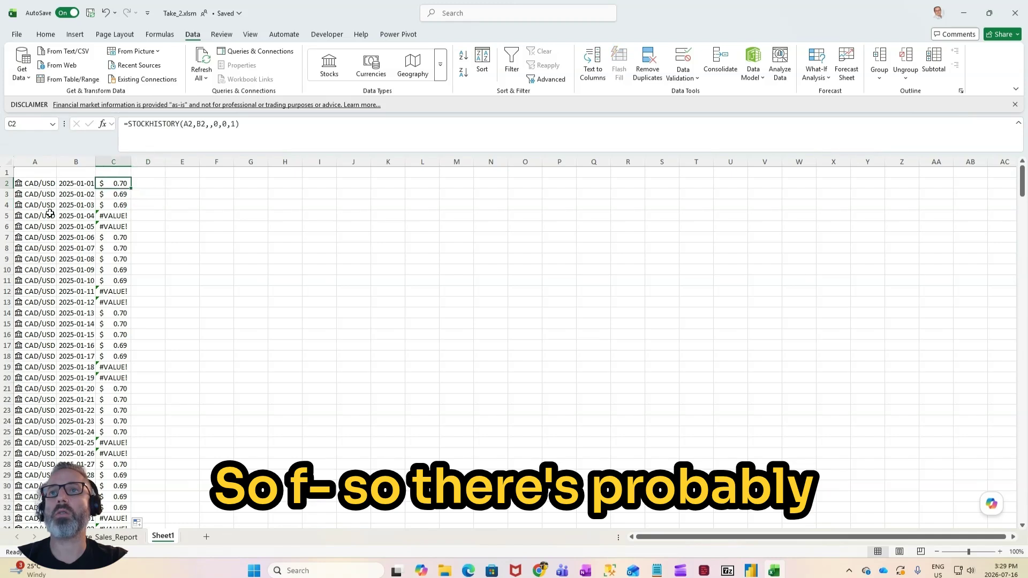
pyautogui.click(107, 227)
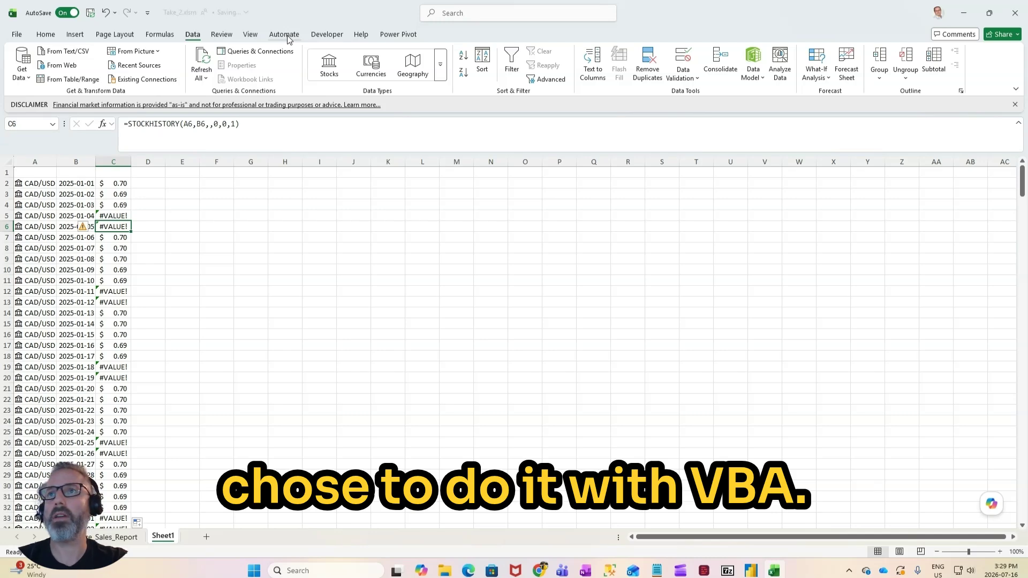
# Step: Open the Visual Basic editor and insert a new module into the Take_2.xlsm project
pyautogui.click(322, 35)
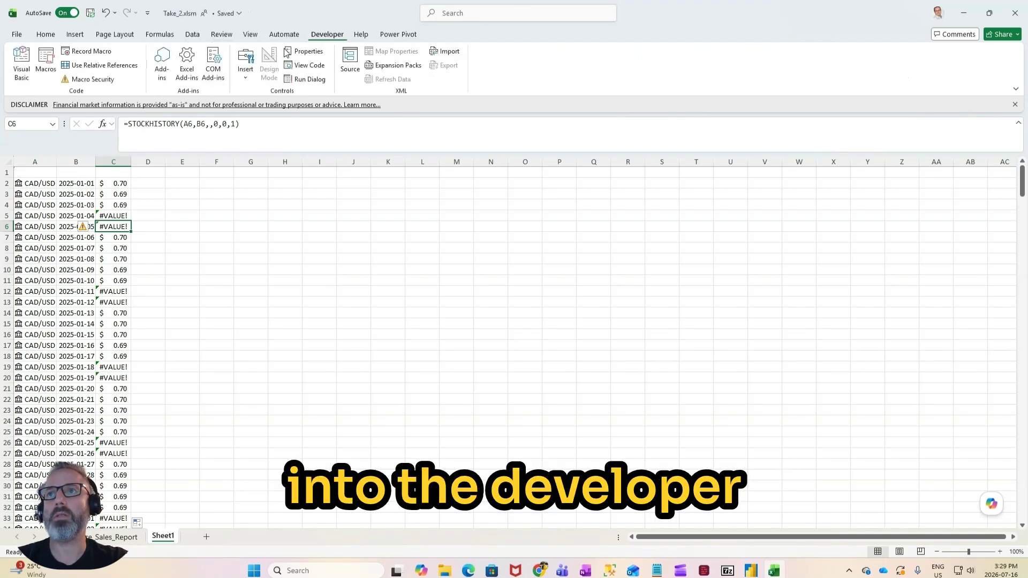
pyautogui.click(23, 75)
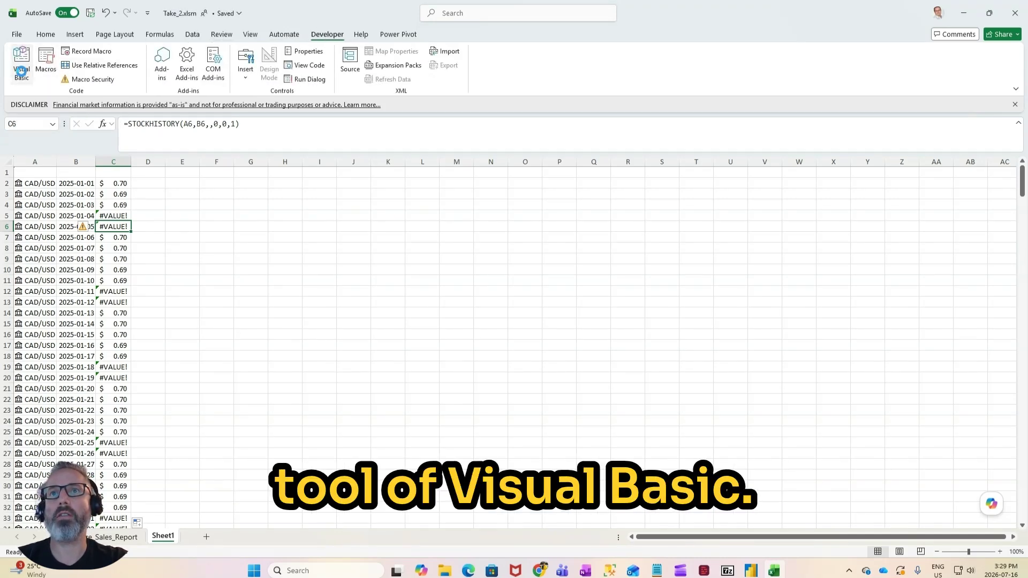
pyautogui.click(56, 143)
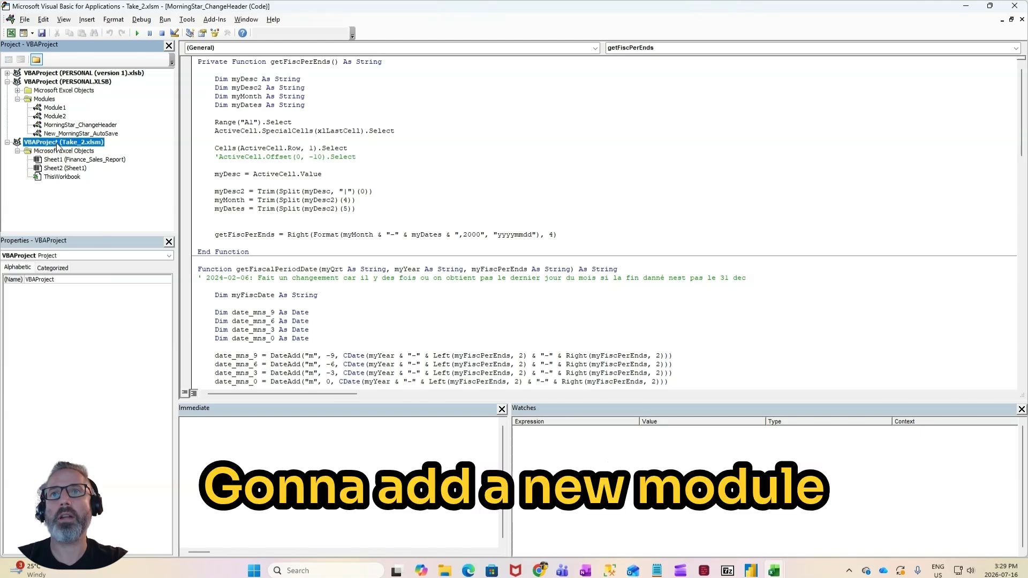
pyautogui.rightClick(56, 143)
pyautogui.moveTo(80, 204)
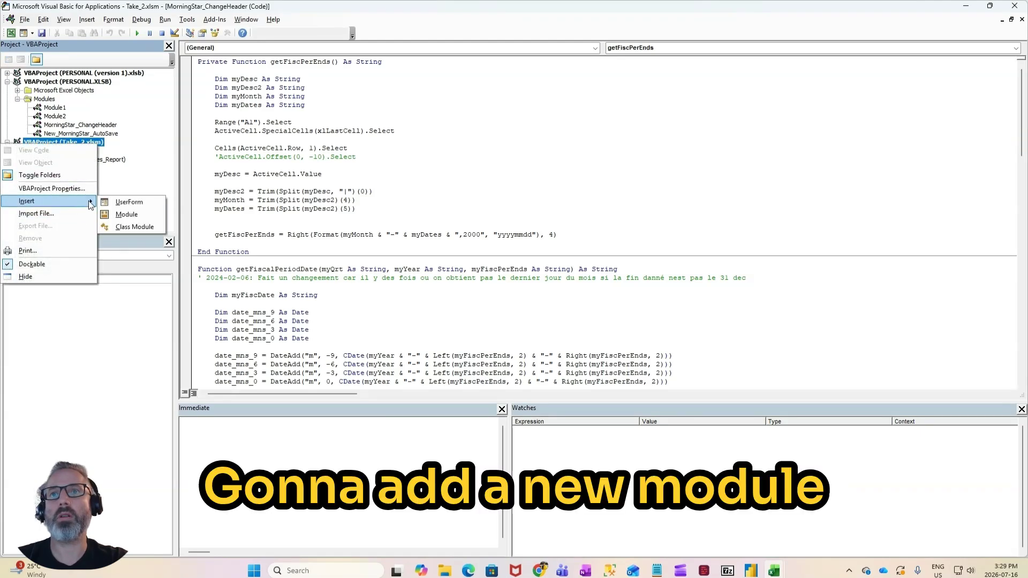
pyautogui.click(129, 213)
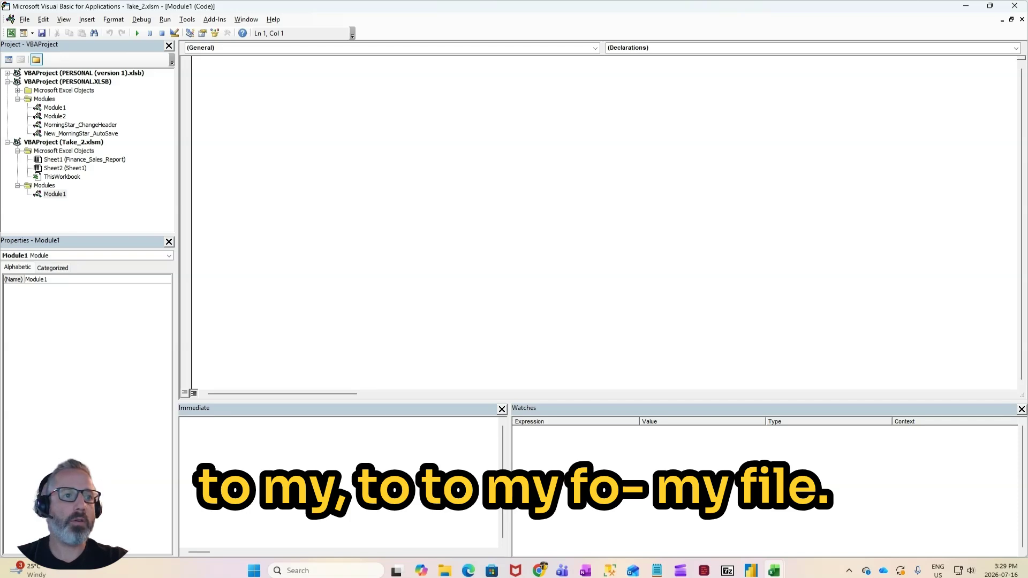
# Step: Paste the prepared Get_Last_Rate function code into the new Module1 of Take_2.xlsm
pyautogui.hotkey('alt', 'Tab')
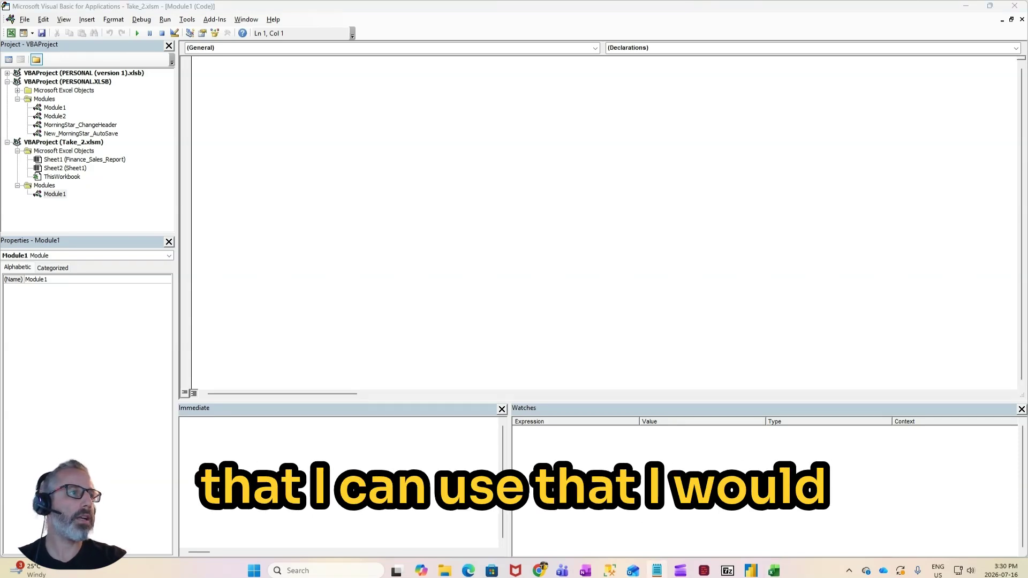
pyautogui.hotkey('alt', 'Tab')
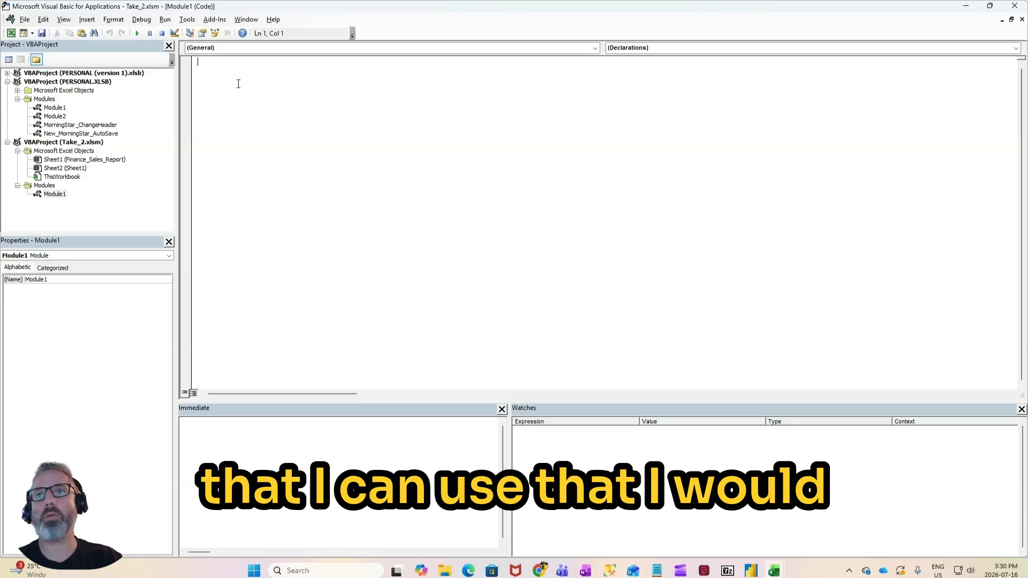
pyautogui.write('Function Get_Last_Rate(mycell_Value As Variant, myCell_Row As Integer, myCell_Col As Integer) As Double      Dim my_Rate As Double        If CStr(mycell_Value) = "Error 2015" Then          For i = 1 To 10              If CStr(Cells(myCell_Row - i, myCell_Col)) = "Error 2015" Then                  Else                      my_Rate = Cells(myCell_Row - i, myCell_Col)                     Exit For             End If          Next      Else          my_Rate = mycell_Value      End If           Get_Last_Rate = my_Rate         Debug.Print "Error_cateched"    End Function')
pyautogui.click(277, 257)
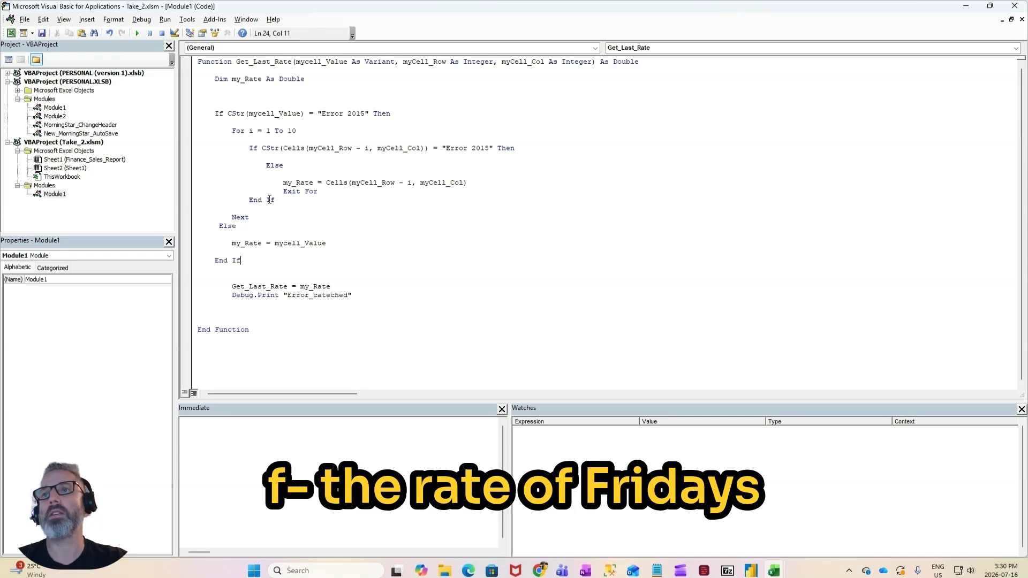
pyautogui.click(300, 173)
# Step: Copy the function name Get_Last_Rate from the Module1 code and switch back to the Take_2.xlsm workbook in Excel
pyautogui.doubleClick(257, 63)
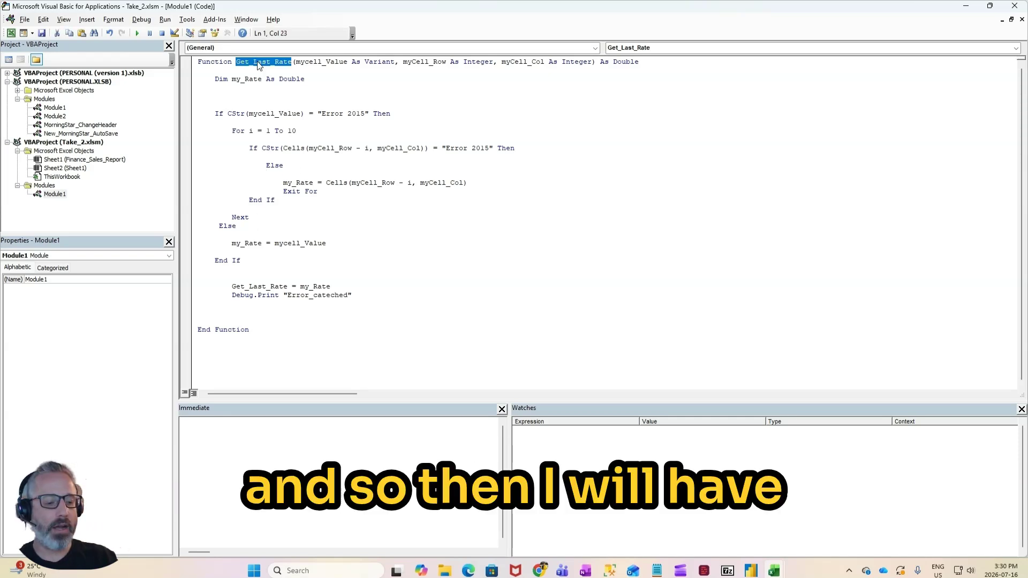
pyautogui.hotkey('alt', 'Tab')
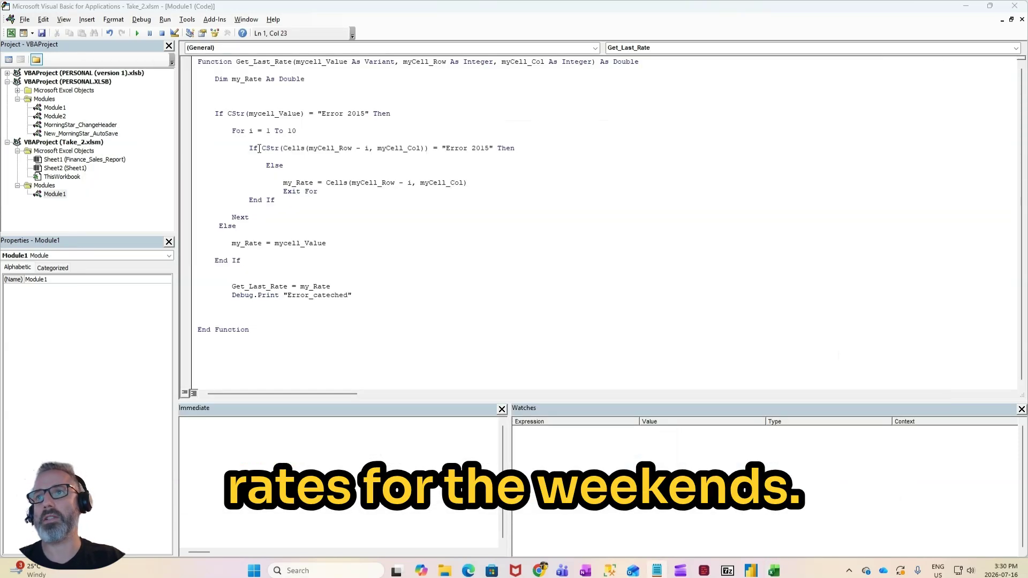
pyautogui.hotkey('alt', 'Tab')
pyautogui.hotkey('alt', 'Tab')
pyautogui.click(148, 184)
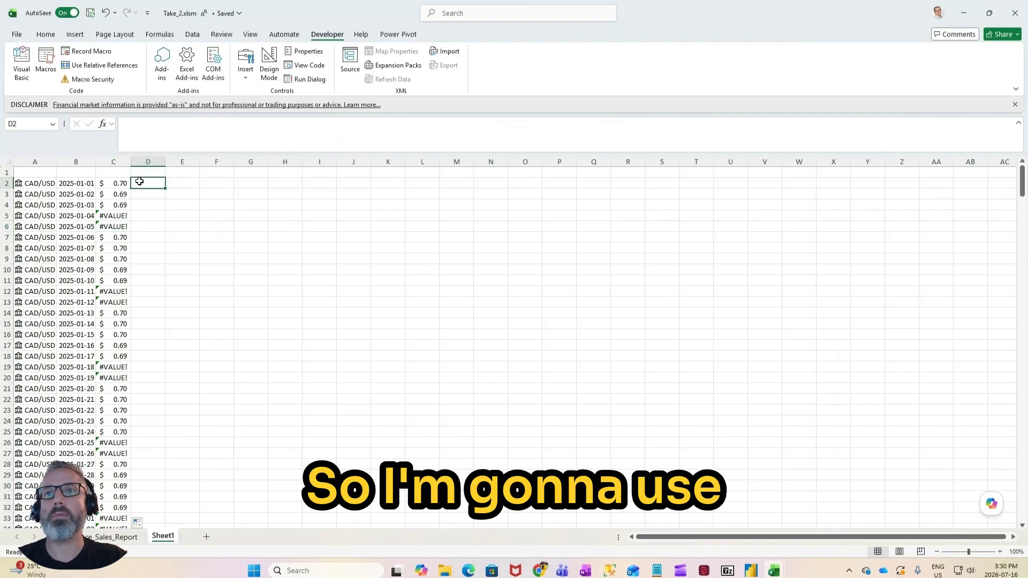
pyautogui.click(168, 124)
pyautogui.write('=')
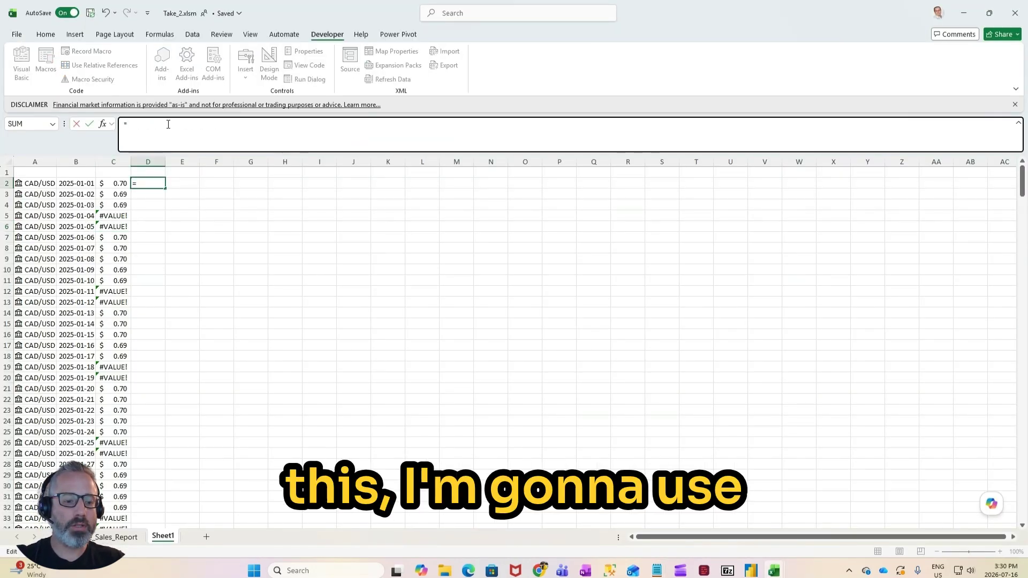
pyautogui.write('Get_Last_Rate(')
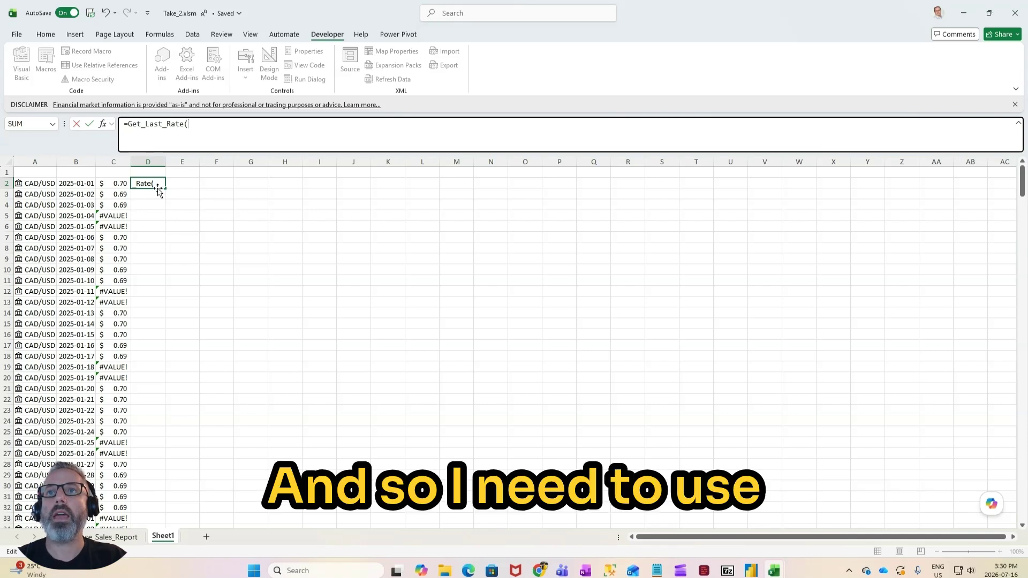
pyautogui.click(121, 184)
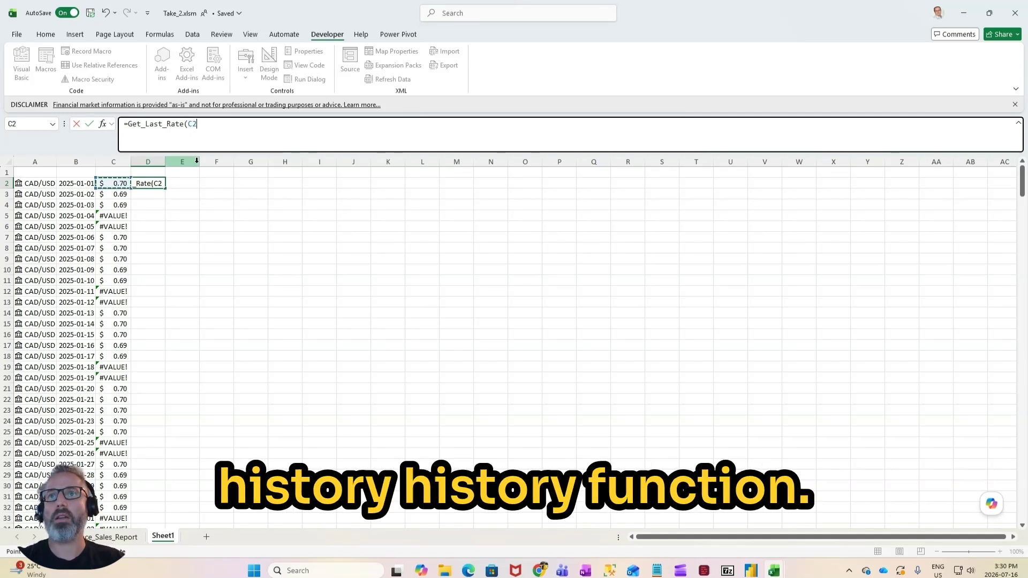
pyautogui.write(',')
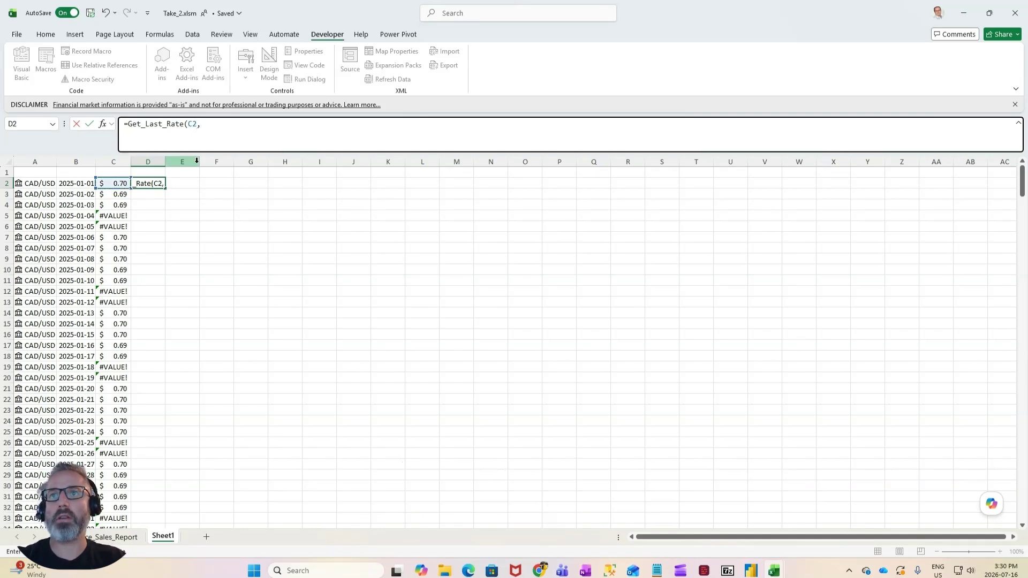
pyautogui.press('Escape')
# Step: Try to wrap the STOCKHISTORY formula in C2 inside the Get_Last_Rate function
pyautogui.click(122, 186)
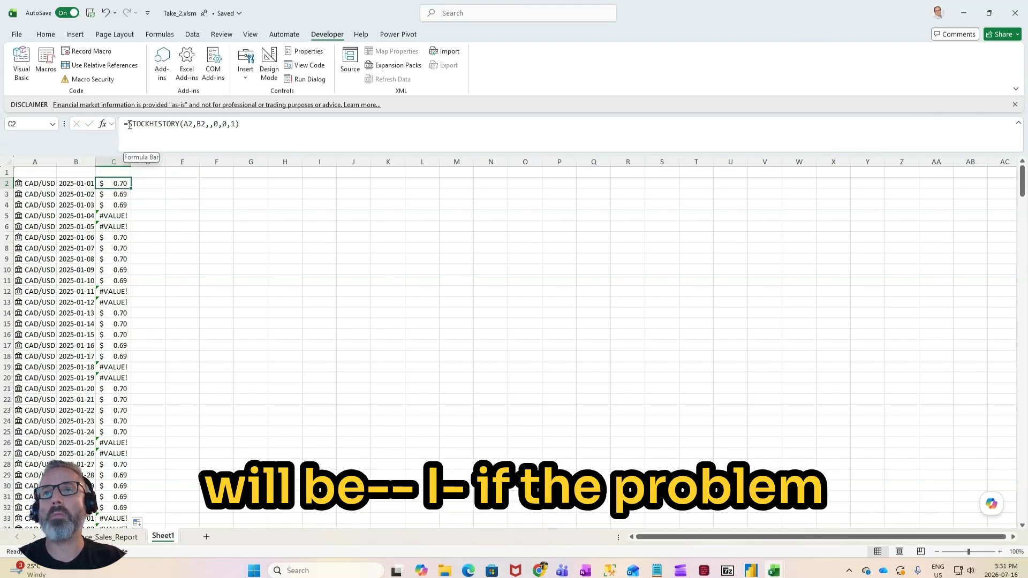
pyautogui.click(170, 137)
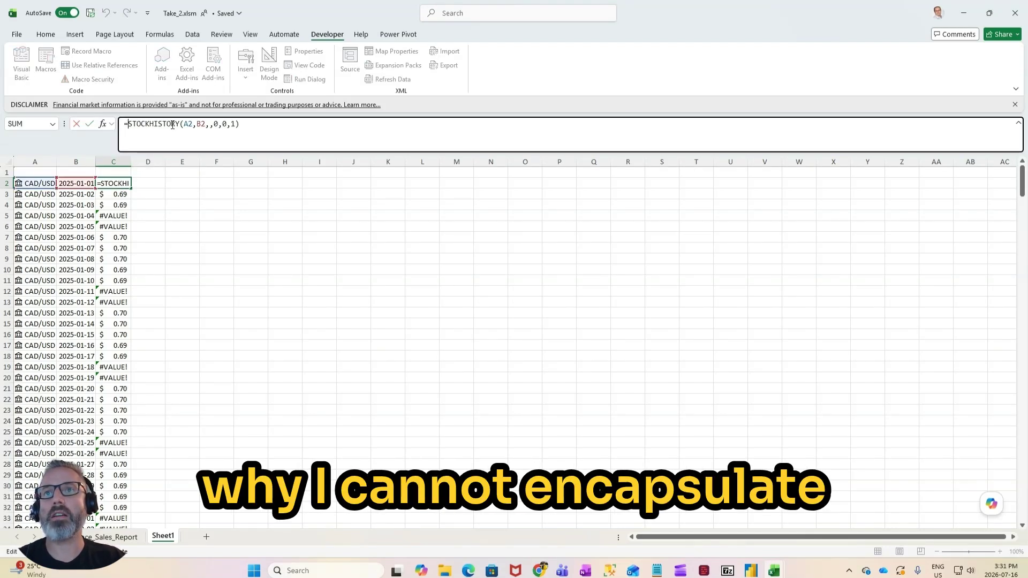
pyautogui.click(127, 125)
pyautogui.hotkey('ctrl', 'v')
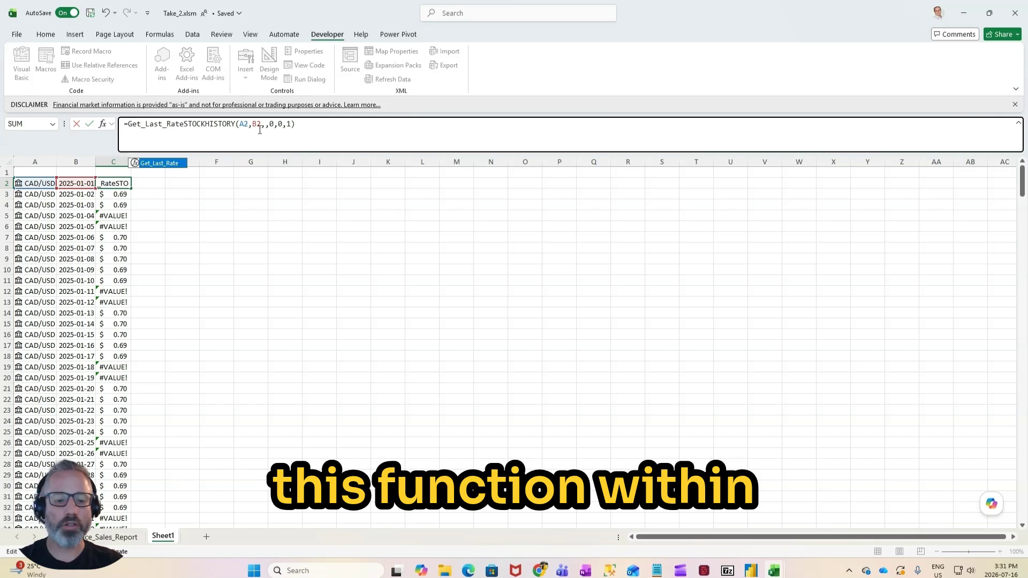
pyautogui.write('(')
pyautogui.click(310, 126)
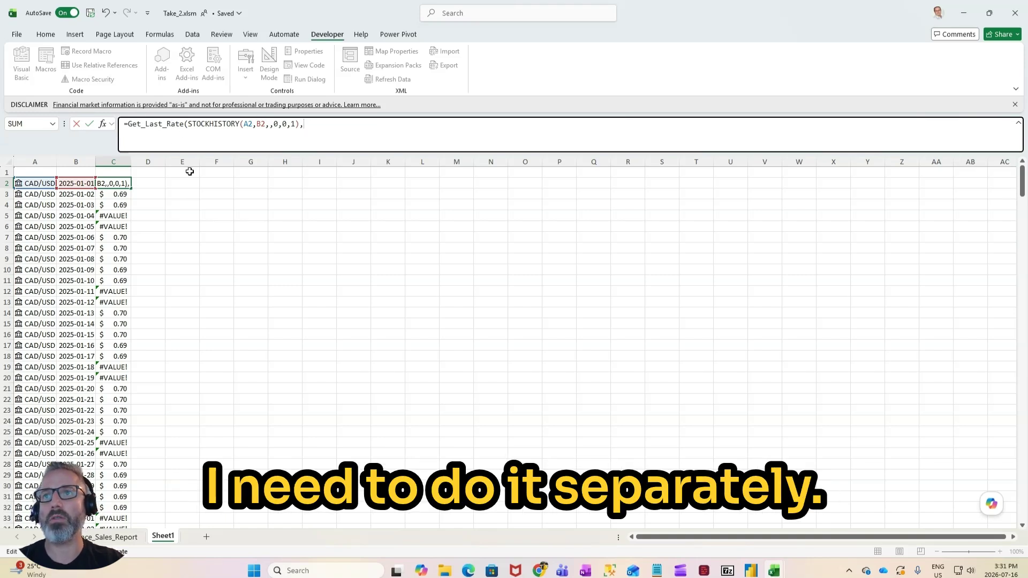
pyautogui.press('Escape')
# Step: Enter =Get_Last_Rate(C2,ROW(),COLUMN()) in D2 and fill it down column D to row 366
pyautogui.click(152, 185)
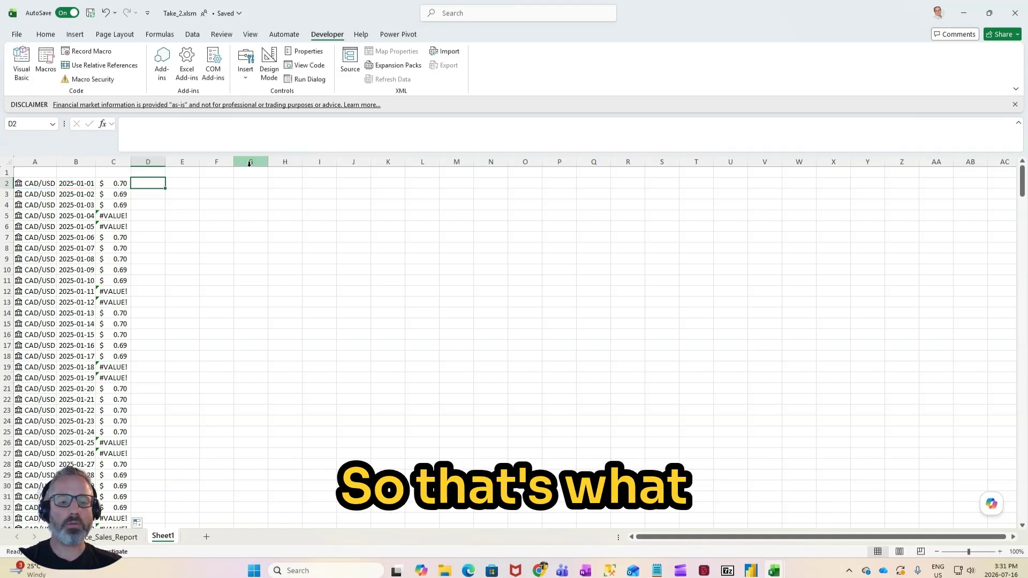
pyautogui.write('=Get_Last_Rate')
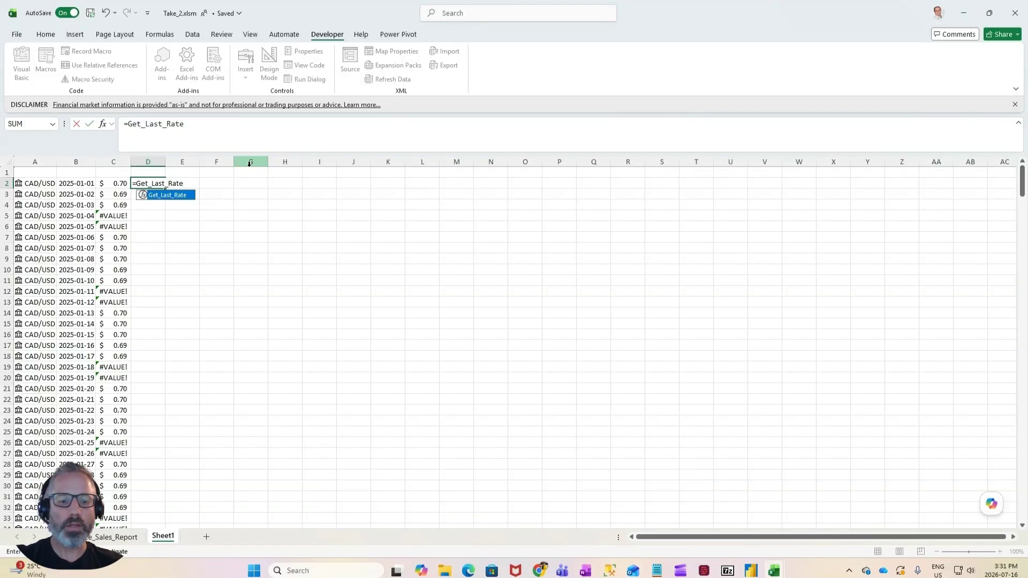
pyautogui.write('(')
pyautogui.click(120, 185)
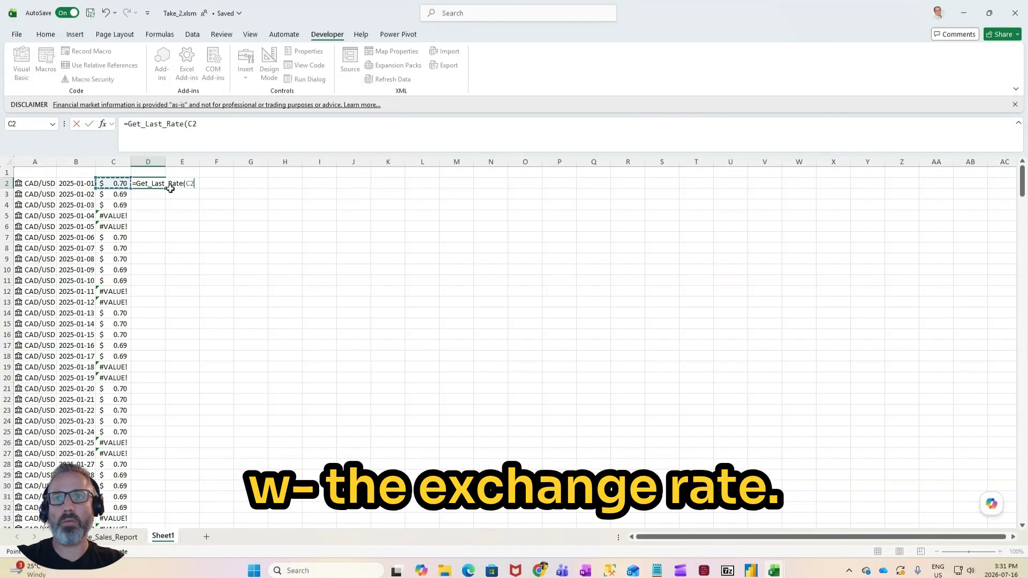
pyautogui.write(',')
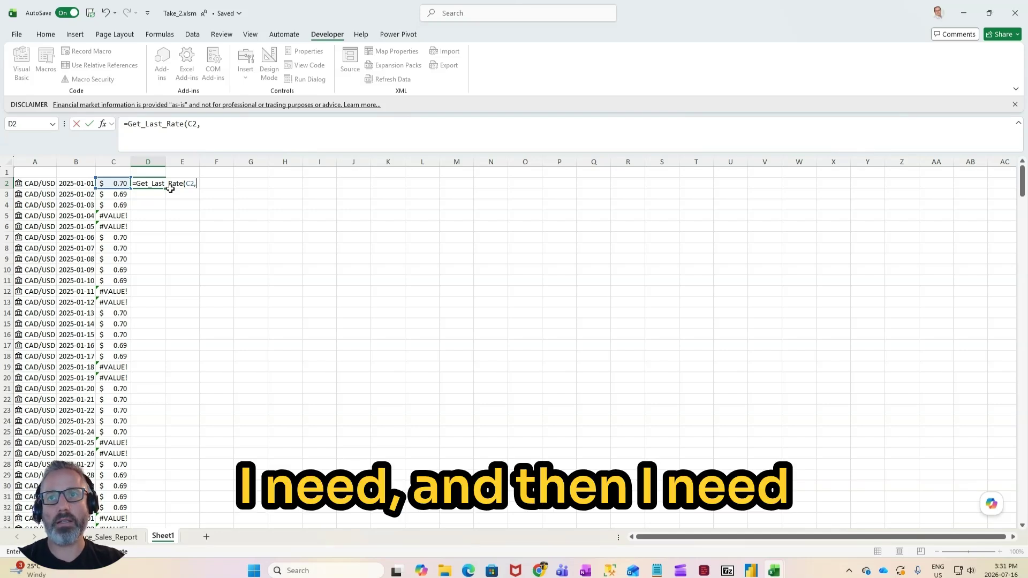
pyautogui.write('row')
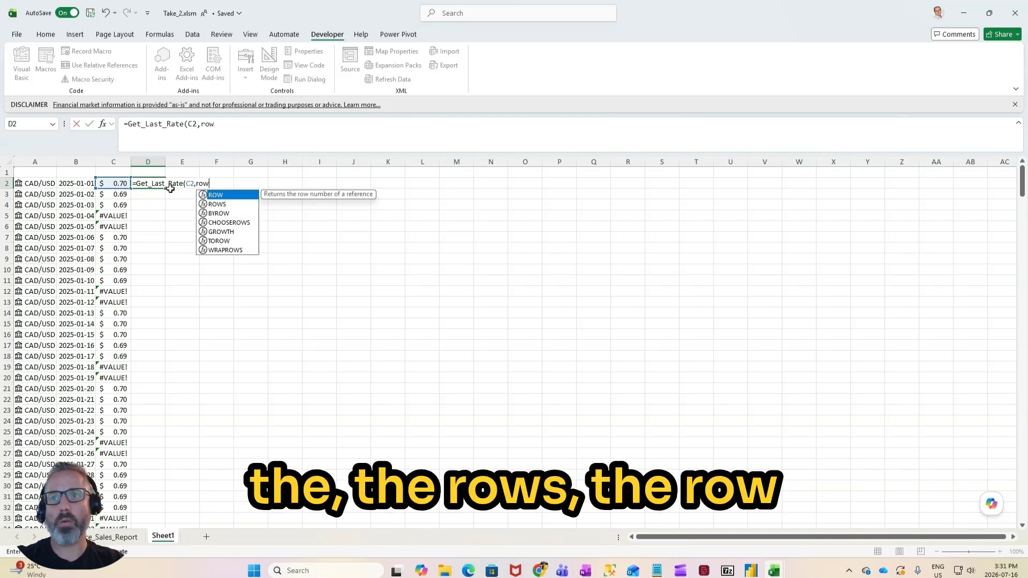
pyautogui.write('(')
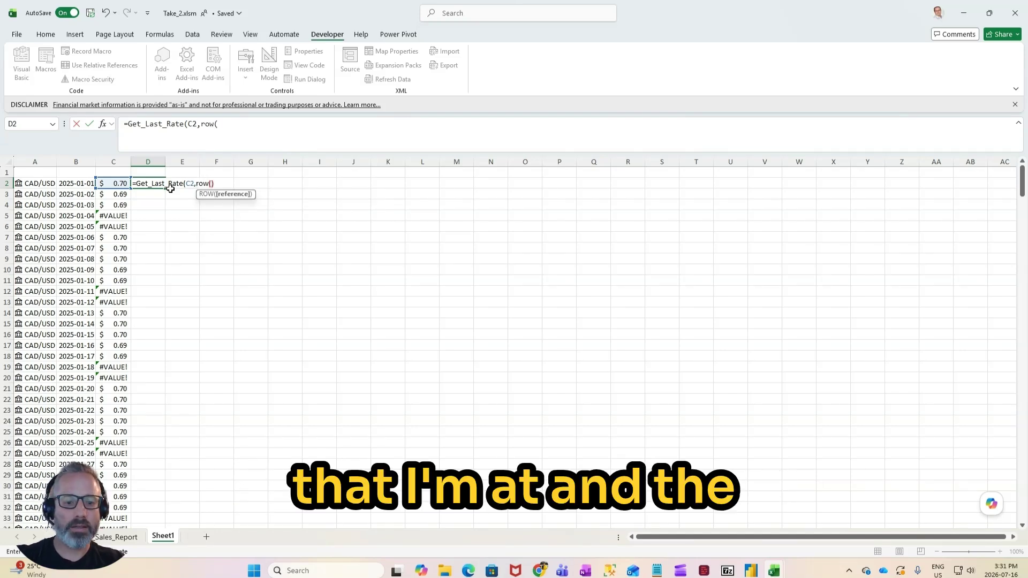
pyautogui.write('),column())')
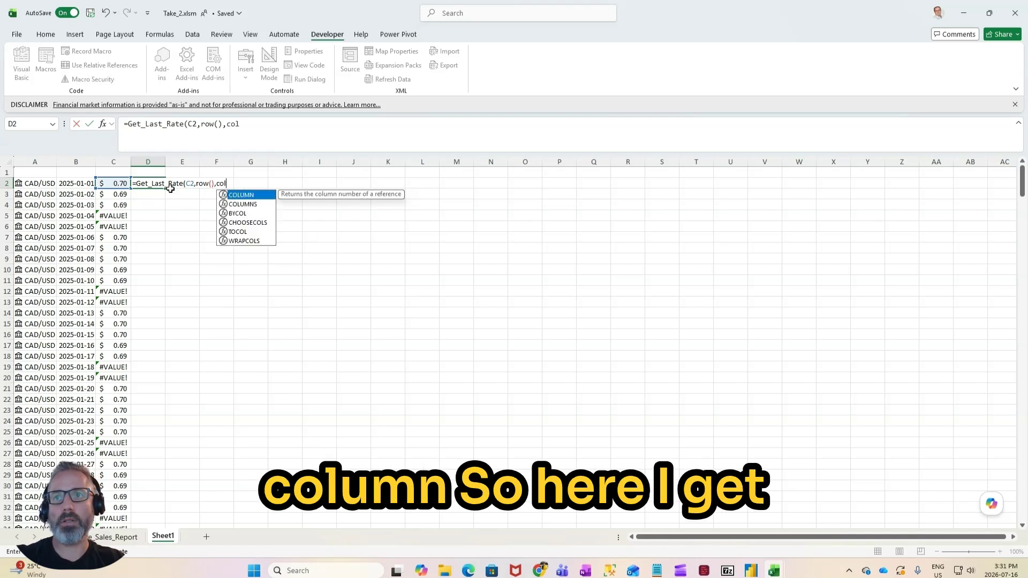
pyautogui.press('Return')
pyautogui.click(152, 182)
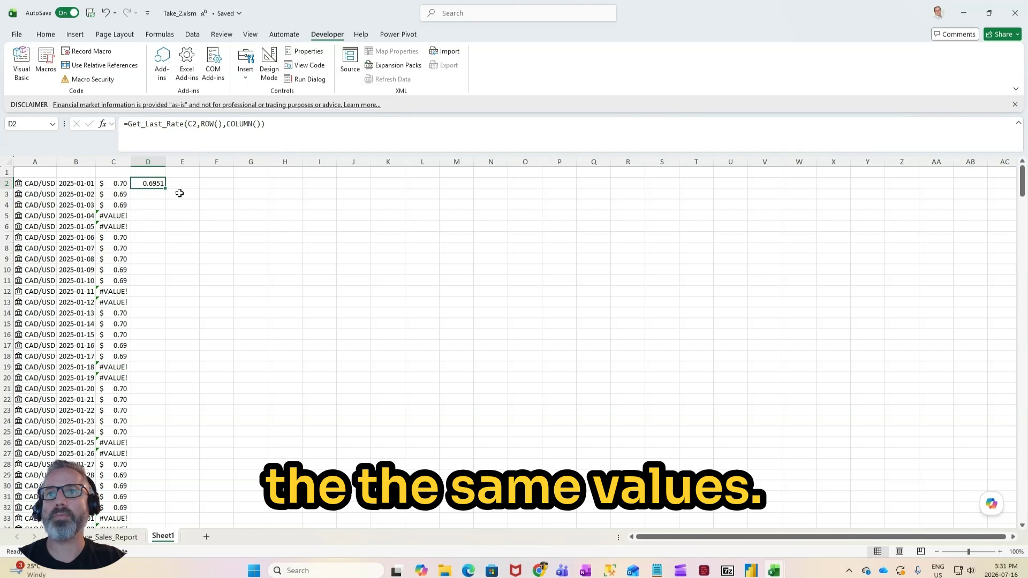
pyautogui.doubleClick(165, 189)
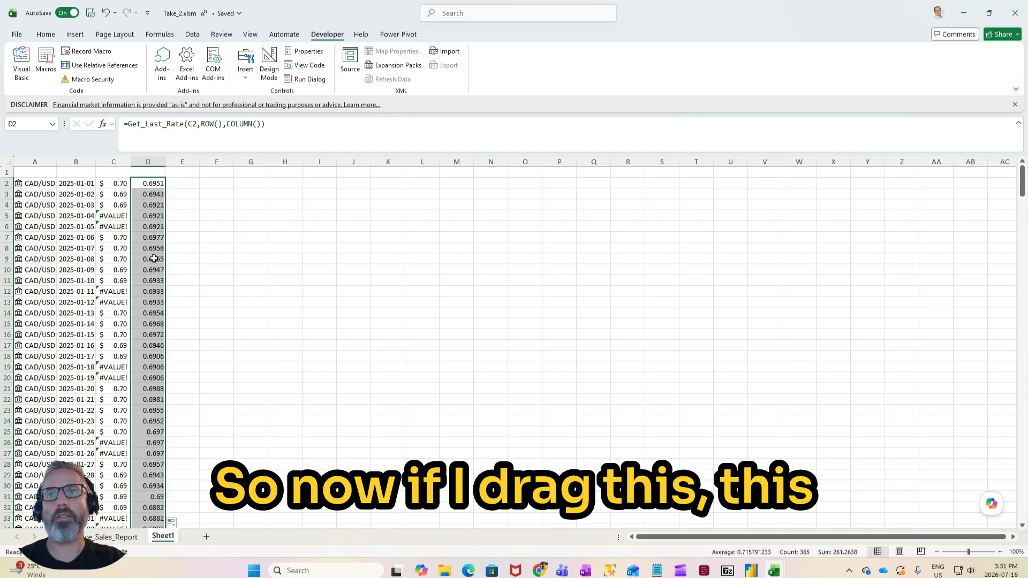
# Step: Examine the Get_Last_Rate results in D4:D7 around the first weekend of January
pyautogui.click(146, 215)
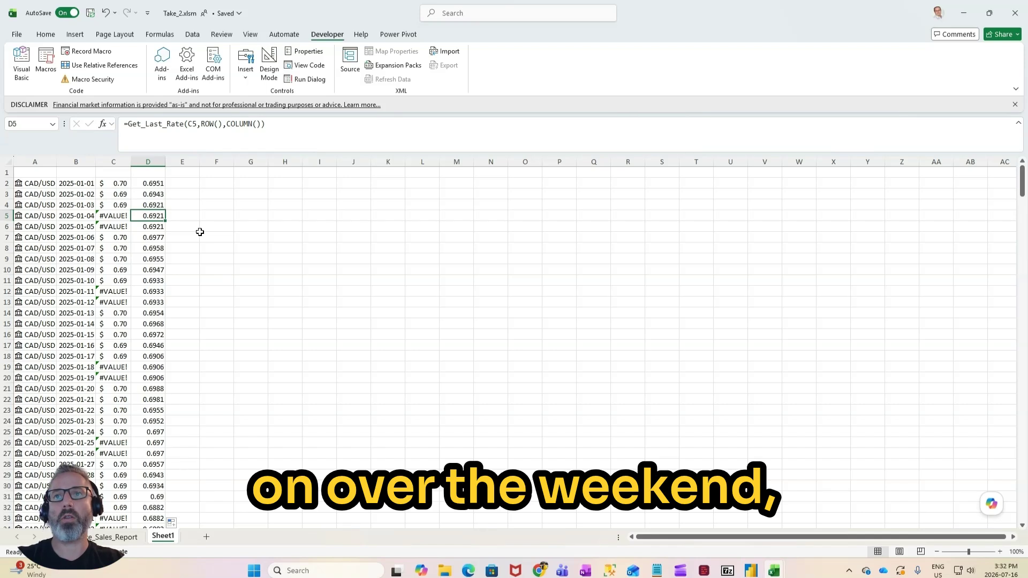
pyautogui.press('Down')
pyautogui.press('Down')
pyautogui.press('Up')
pyautogui.press('Up')
pyautogui.press('Up')
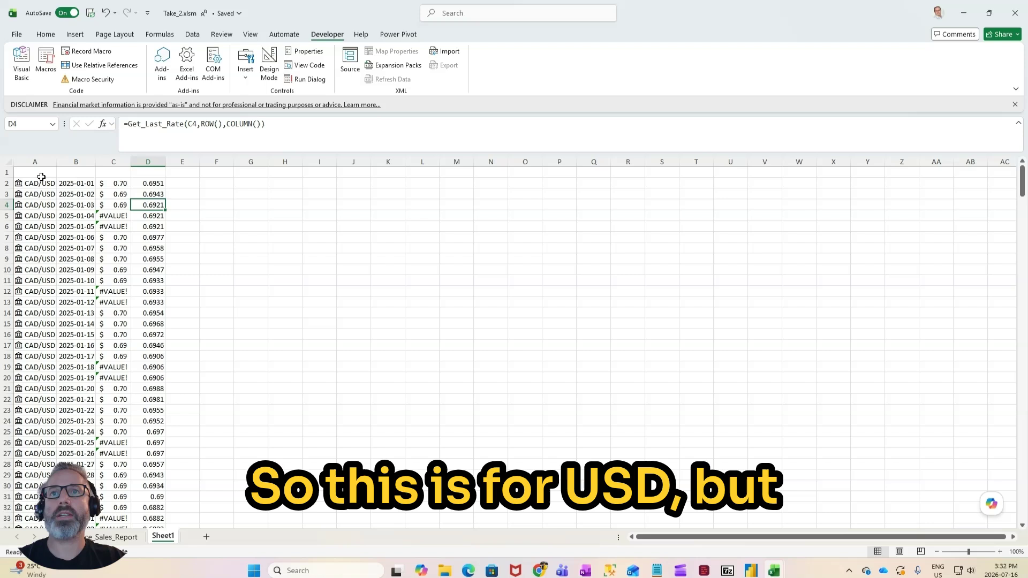
# Step: Enter the column headers Currecy in A1 and Date in B1
pyautogui.hotkey('ctrl', 'Home')
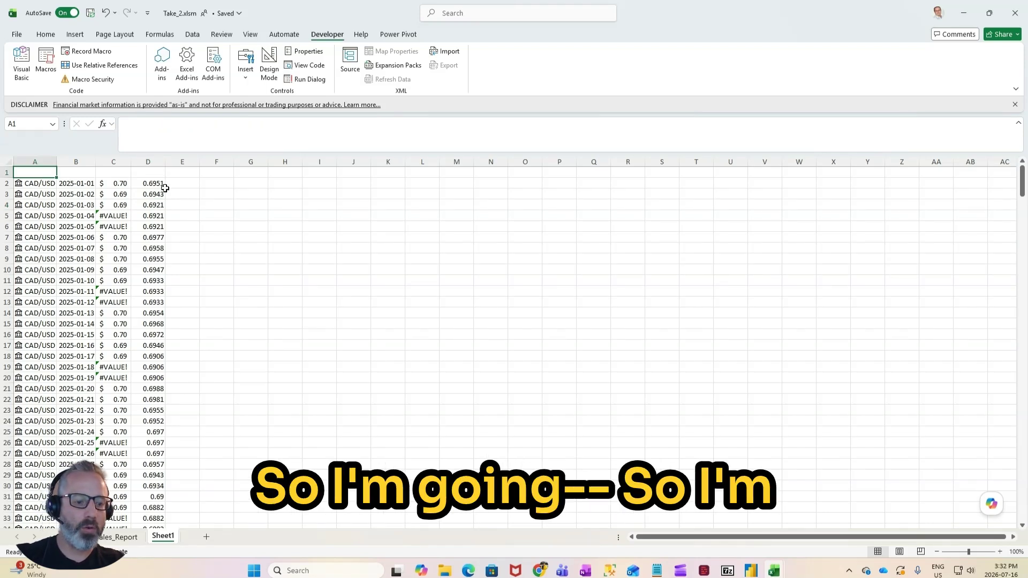
pyautogui.write('Curre')
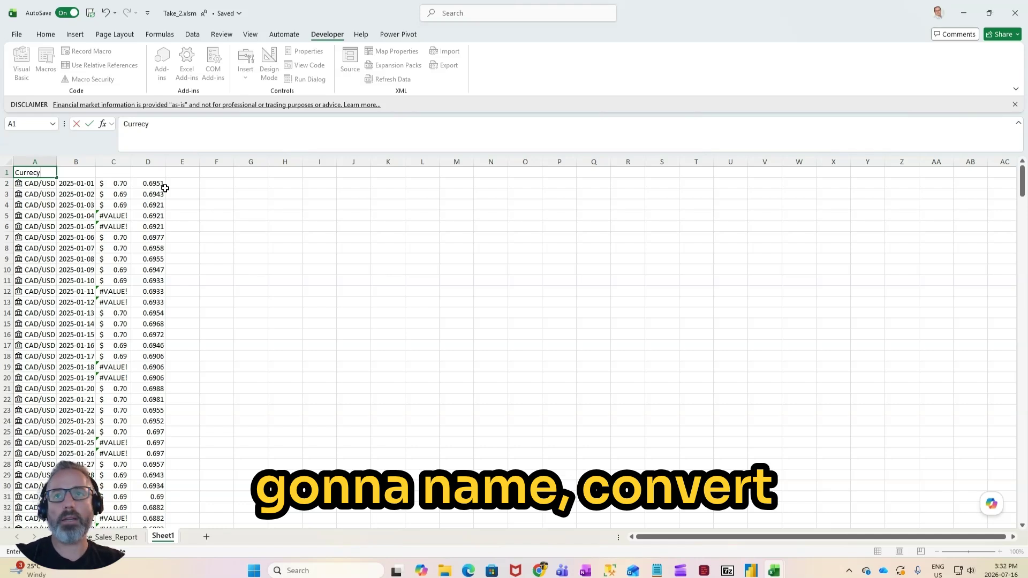
pyautogui.write('cy')
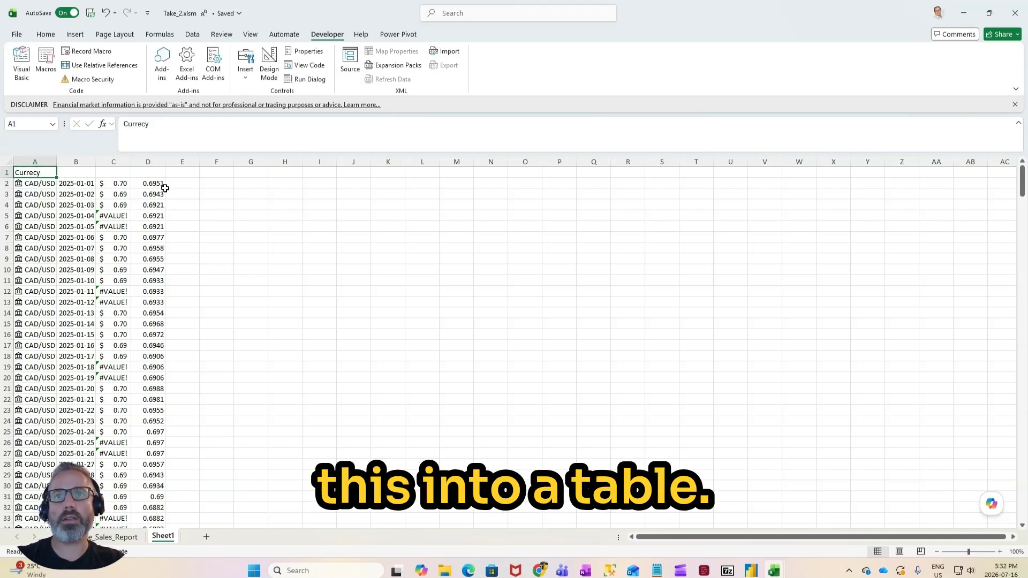
pyautogui.press('Tab')
pyautogui.press('Left')
pyautogui.press('Right')
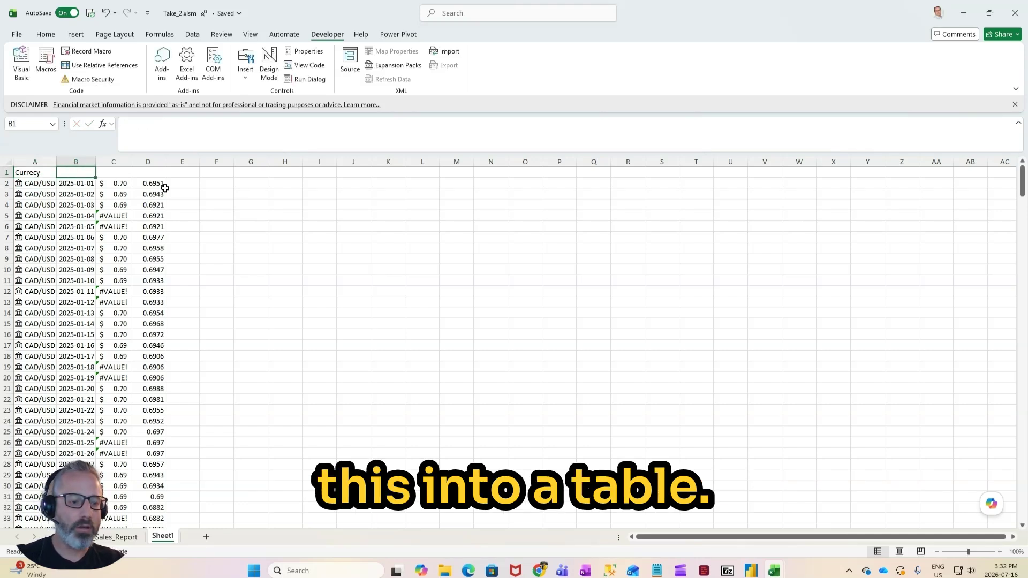
pyautogui.write('Date')
pyautogui.press('Tab')
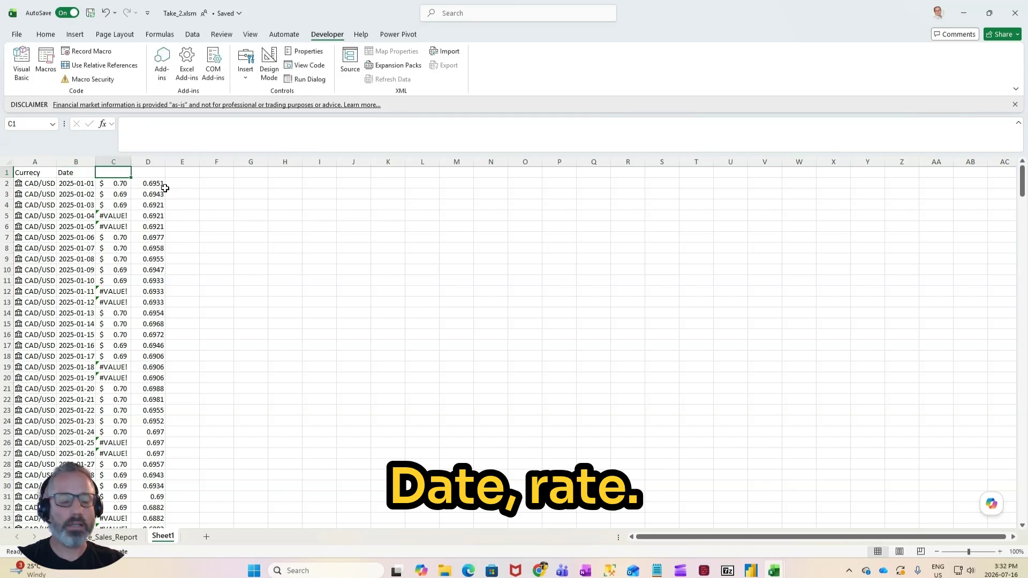
# Step: Enter the column headers Rate_1 in C1 and Rate_2 in D1
pyautogui.write('Rate')
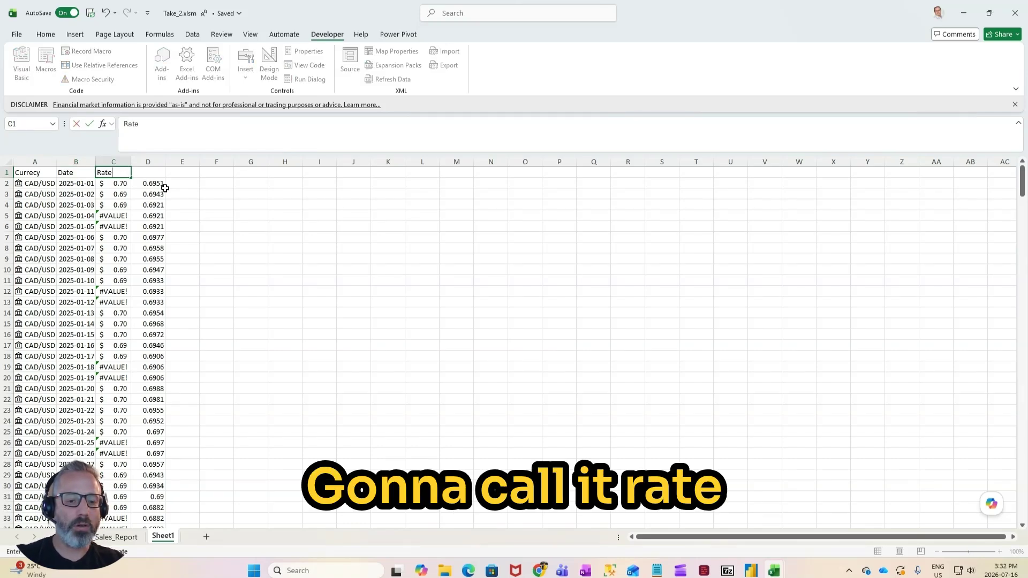
pyautogui.press('Return')
pyautogui.press('Up')
pyautogui.press('Right')
pyautogui.press('Right')
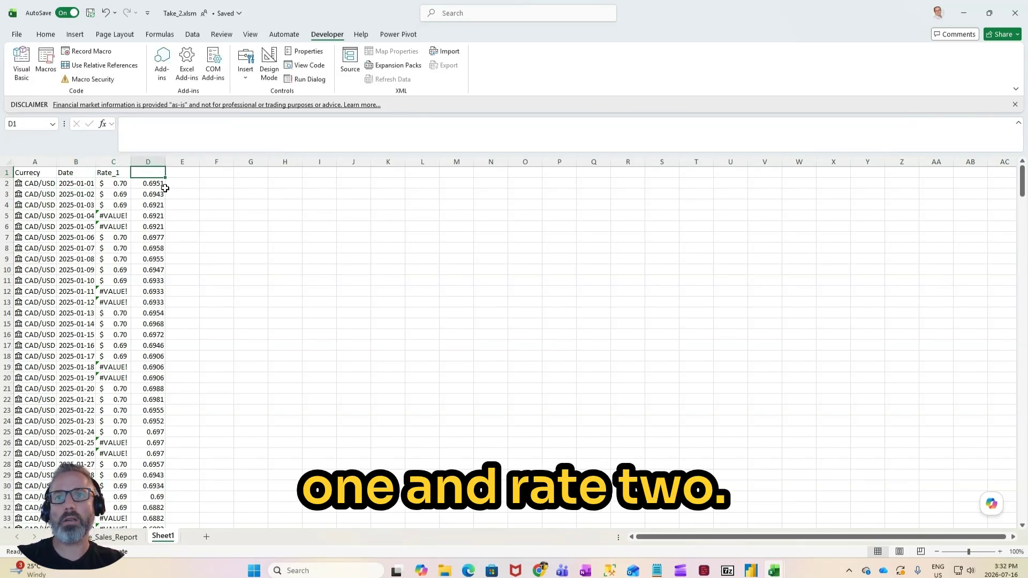
pyautogui.write('Rate_2')
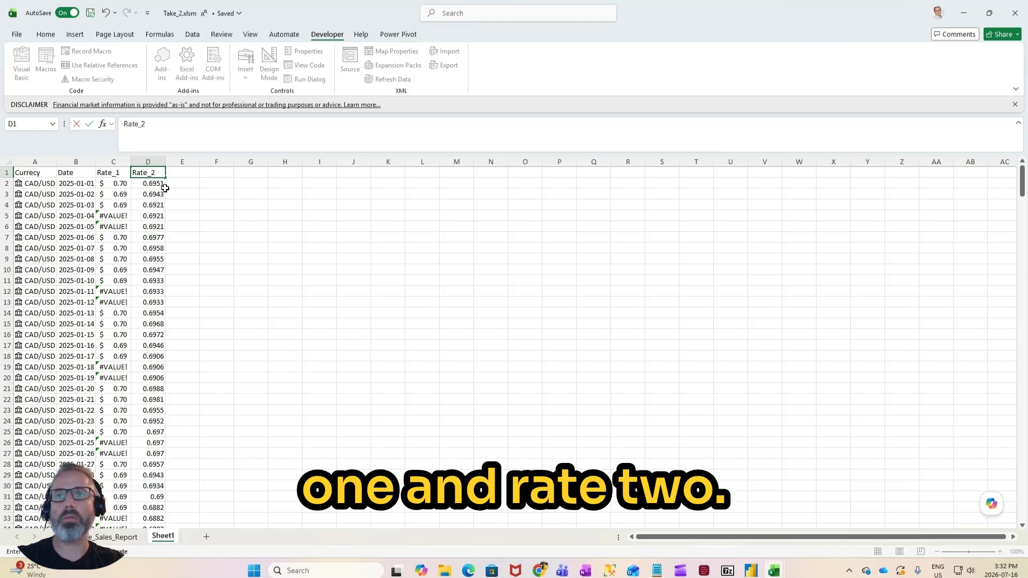
pyautogui.press('Return')
# Step: Convert the rate list A1:D366 into a table, using row 1 as the header row
pyautogui.press('Up')
pyautogui.hotkey('ctrl', 'shift', 'Left')
pyautogui.hotkey('ctrl', 'shift', 'Down')
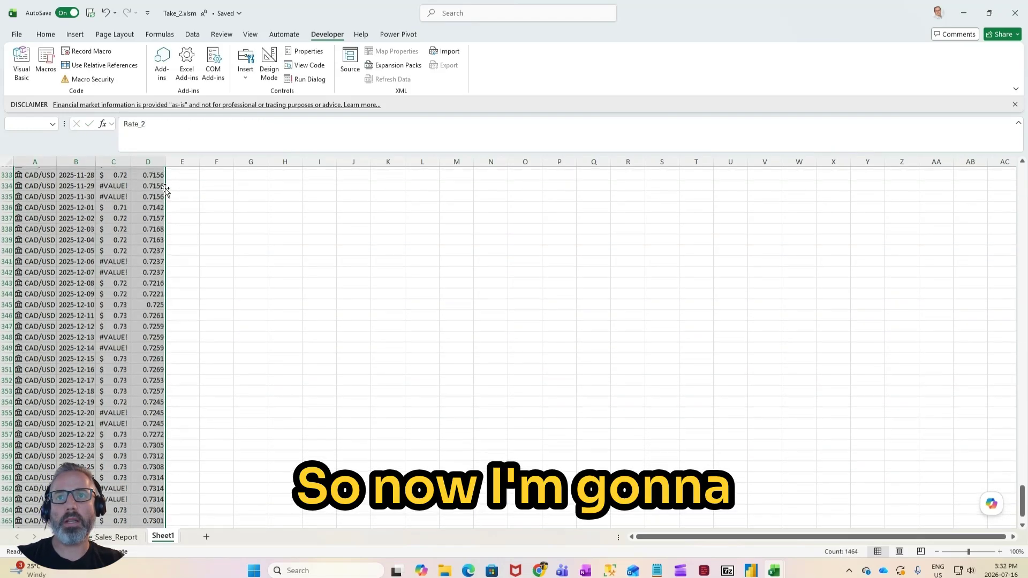
pyautogui.click(75, 35)
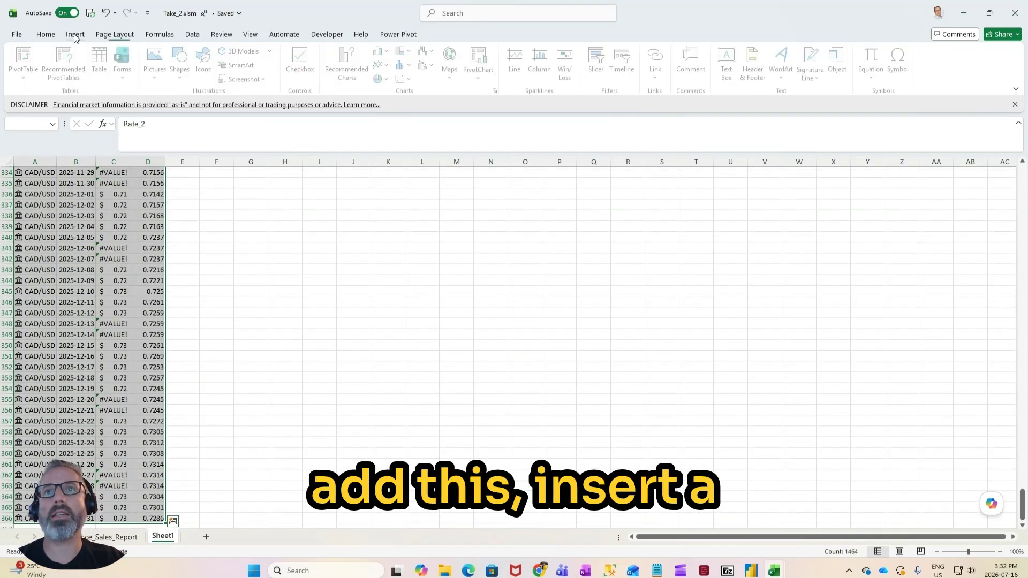
pyautogui.click(102, 62)
pyautogui.press('Return')
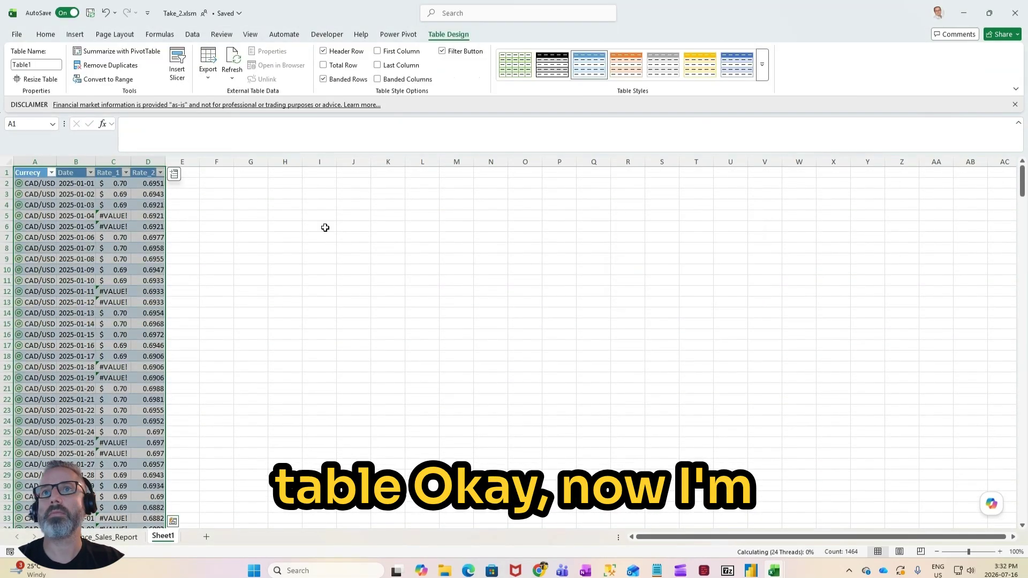
# Step: Rename the new rate table as CAD_USD
pyautogui.click(46, 65)
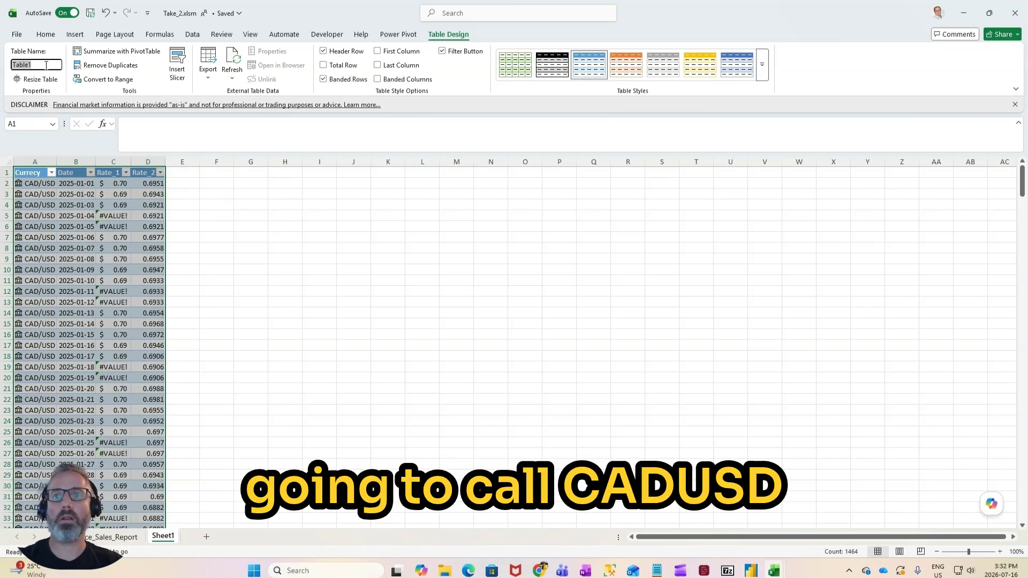
pyautogui.write('CAD_')
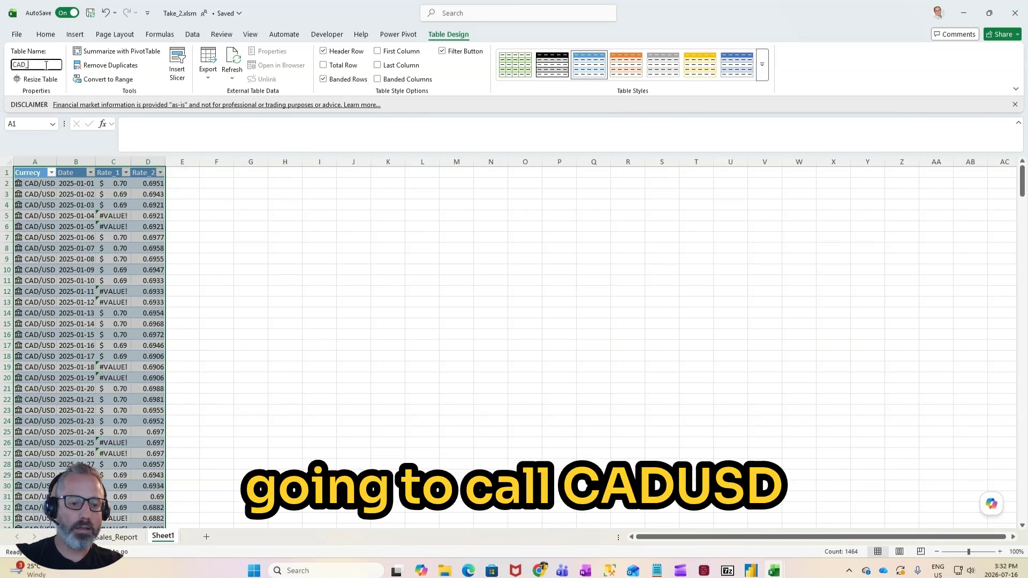
pyautogui.write('USD')
pyautogui.press('Return')
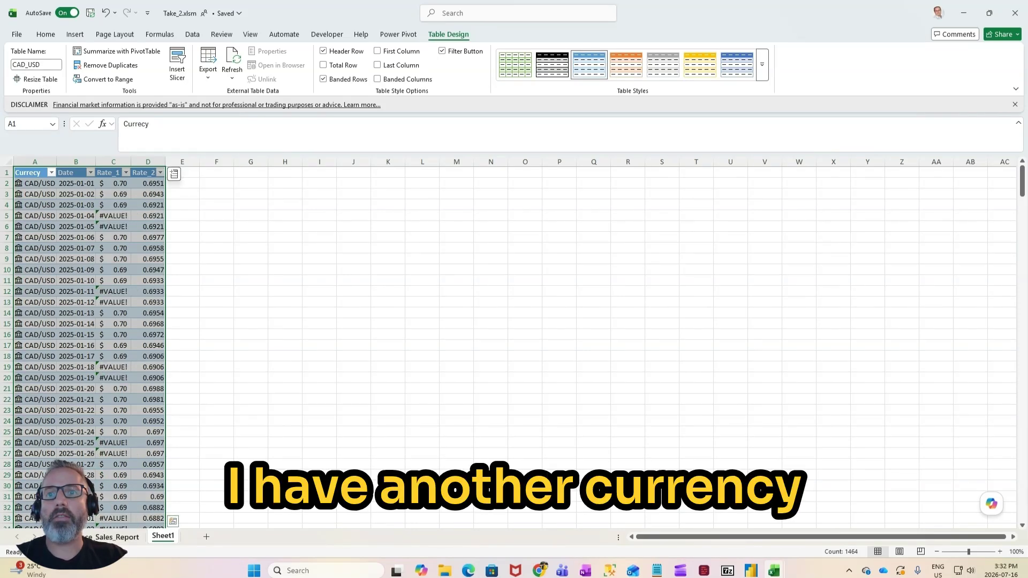
# Step: Check the currencies listed under Row Labels in the first pivot table of the sales report sheet
pyautogui.click(116, 537)
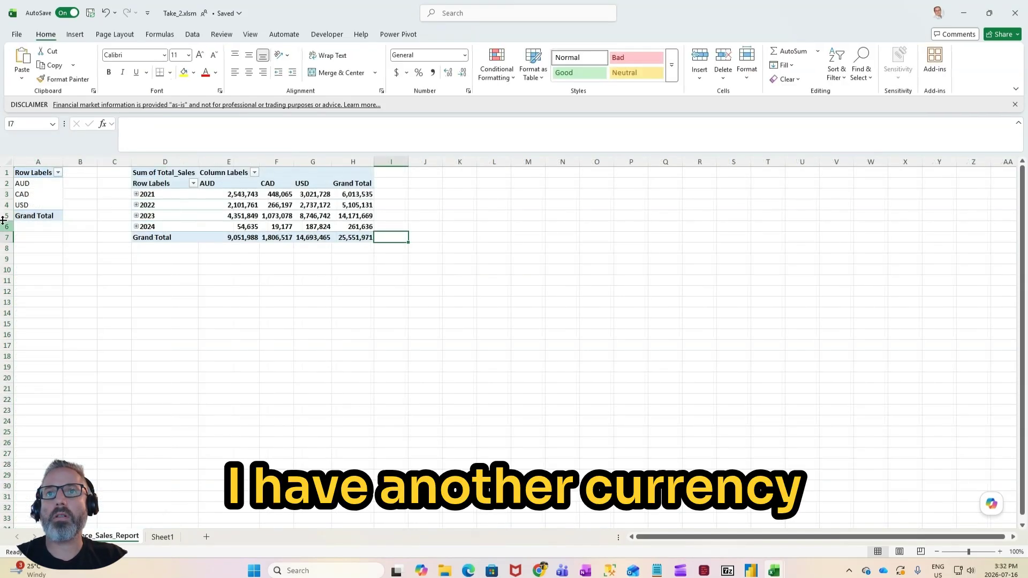
pyautogui.click(32, 205)
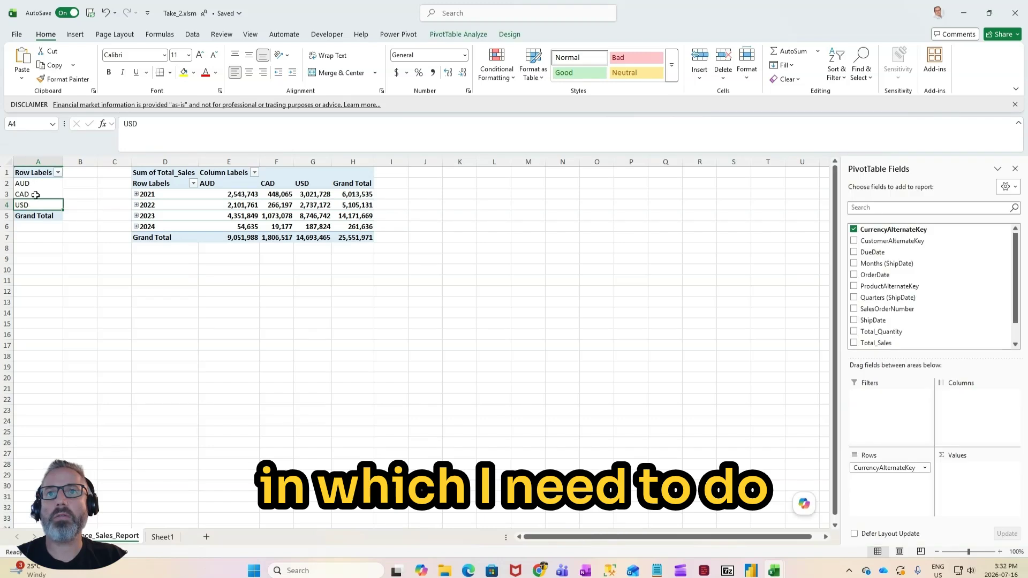
pyautogui.press('Up')
pyautogui.press('Up')
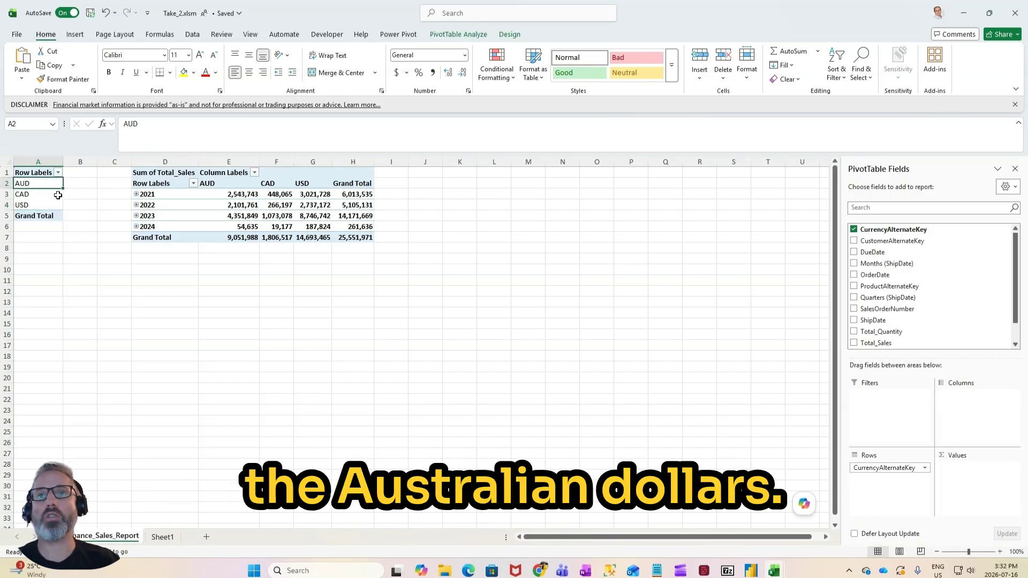
# Step: Copy the whole CAD_USD table on Sheet1 and paste the duplicate starting at cell F1
pyautogui.click(175, 537)
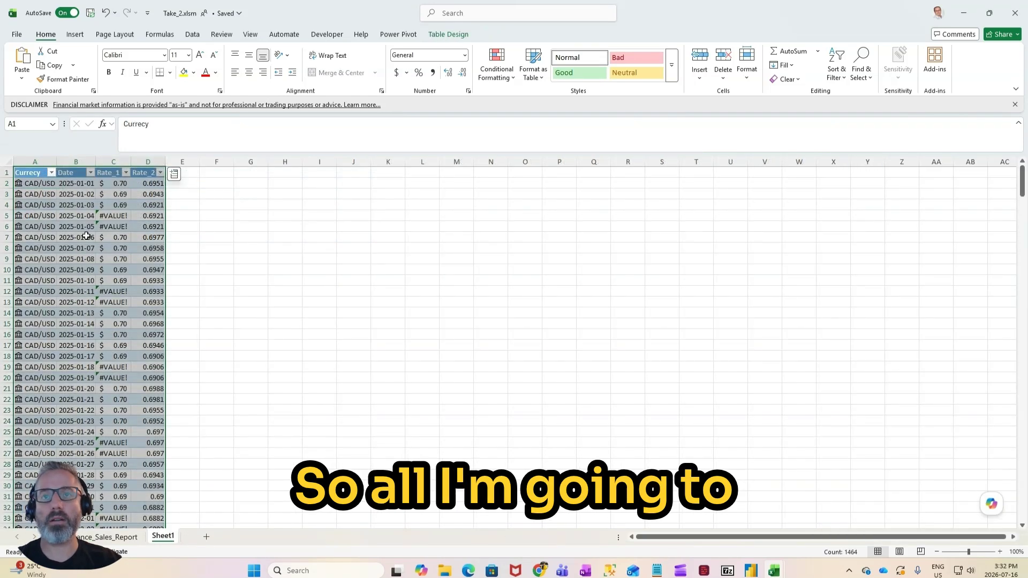
pyautogui.hotkey('ctrl', 'c')
pyautogui.click(226, 173)
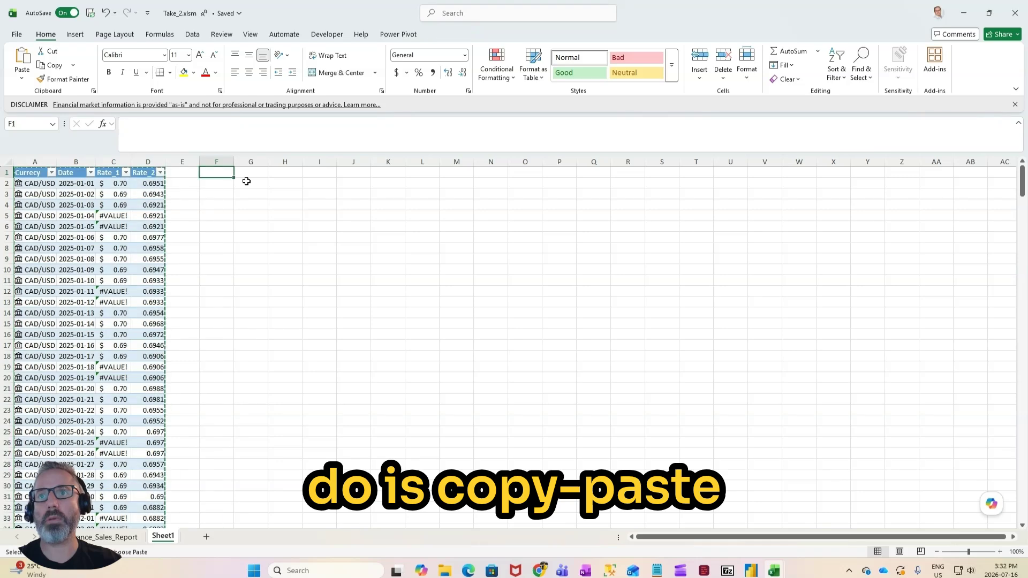
pyautogui.hotkey('ctrl', 'v')
# Step: Rename the pasted copy of the rate table as CAD_AUD
pyautogui.click(251, 215)
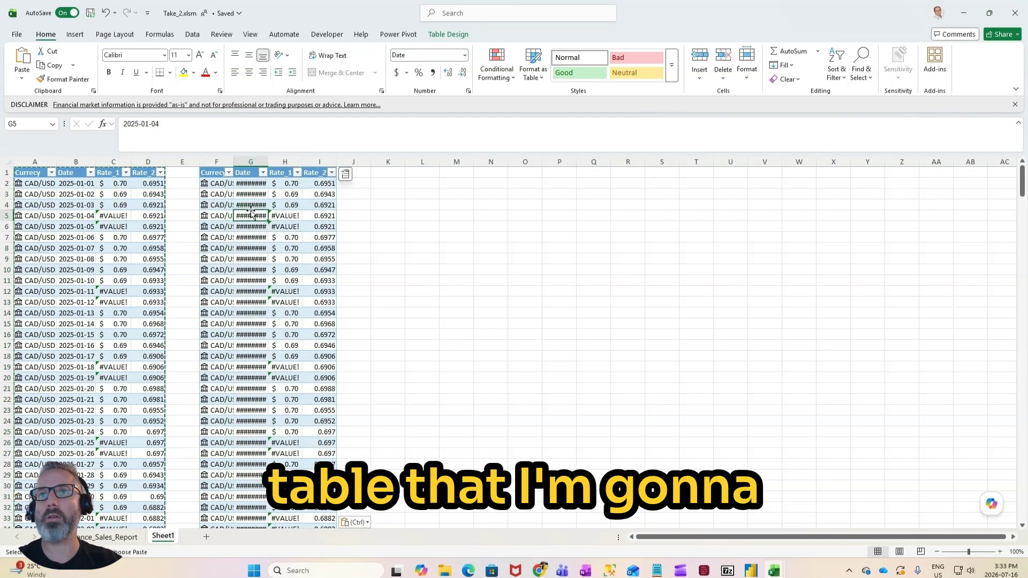
pyautogui.click(448, 34)
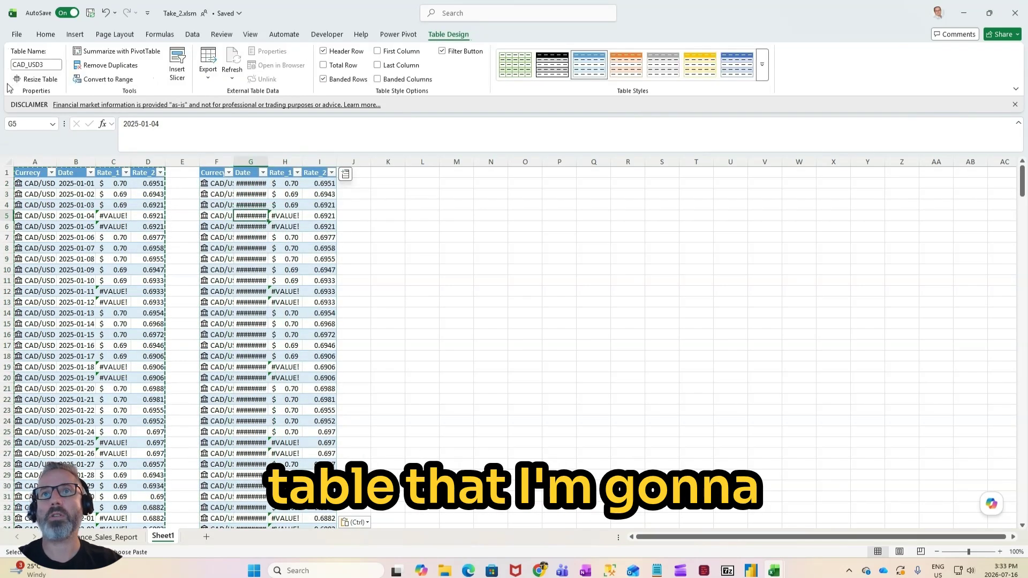
pyautogui.click(32, 65)
pyautogui.click(47, 64)
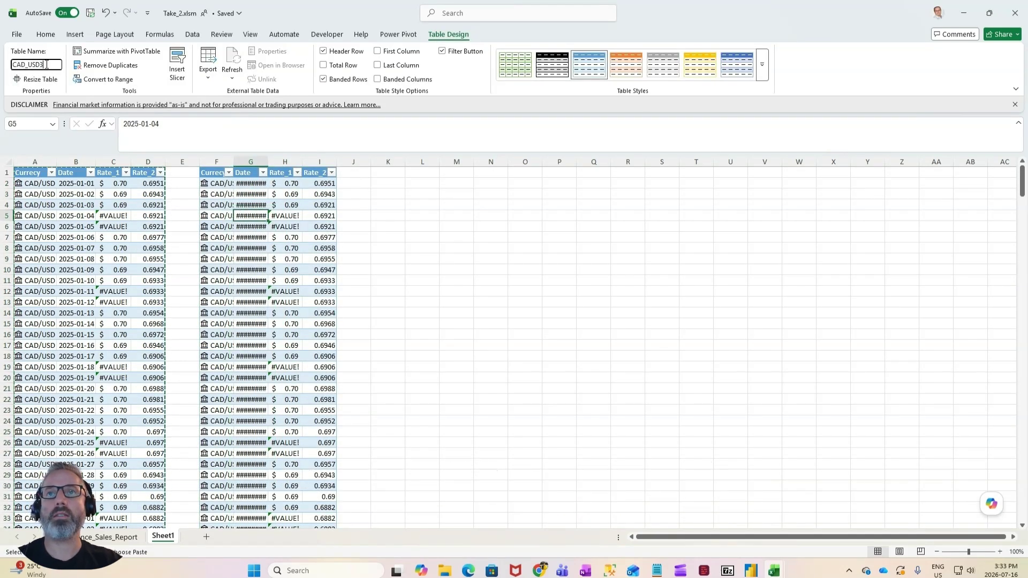
pyautogui.hotkey('shift', 'Left')
pyautogui.hotkey('shift', 'Left')
pyautogui.hotkey('shift', 'Left')
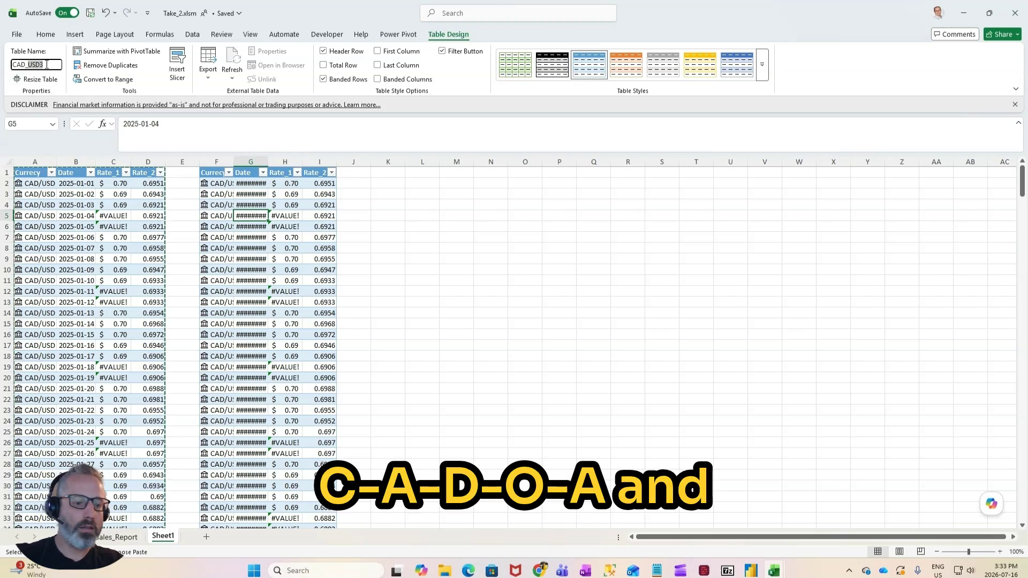
pyautogui.write('A')
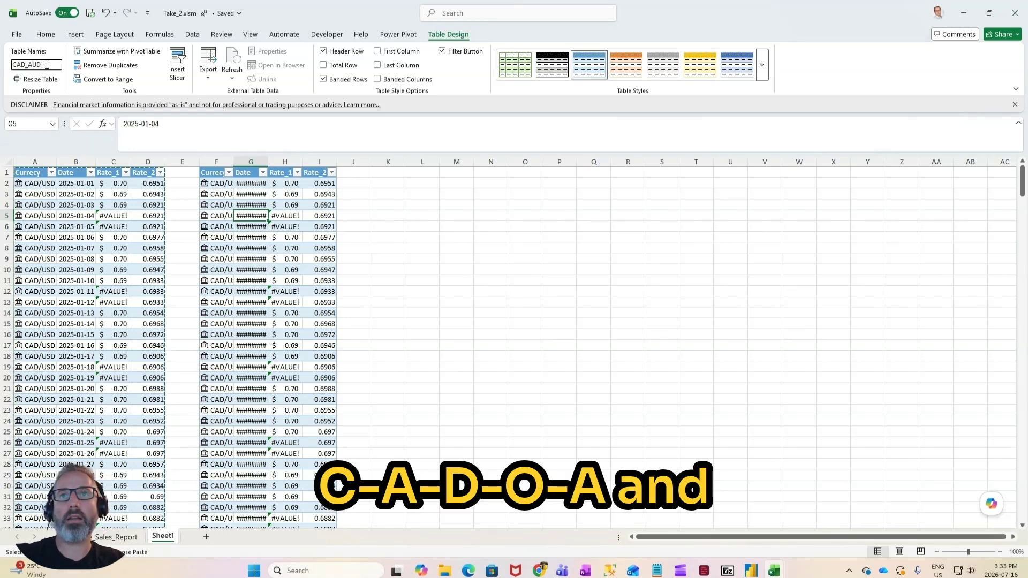
pyautogui.press('Return')
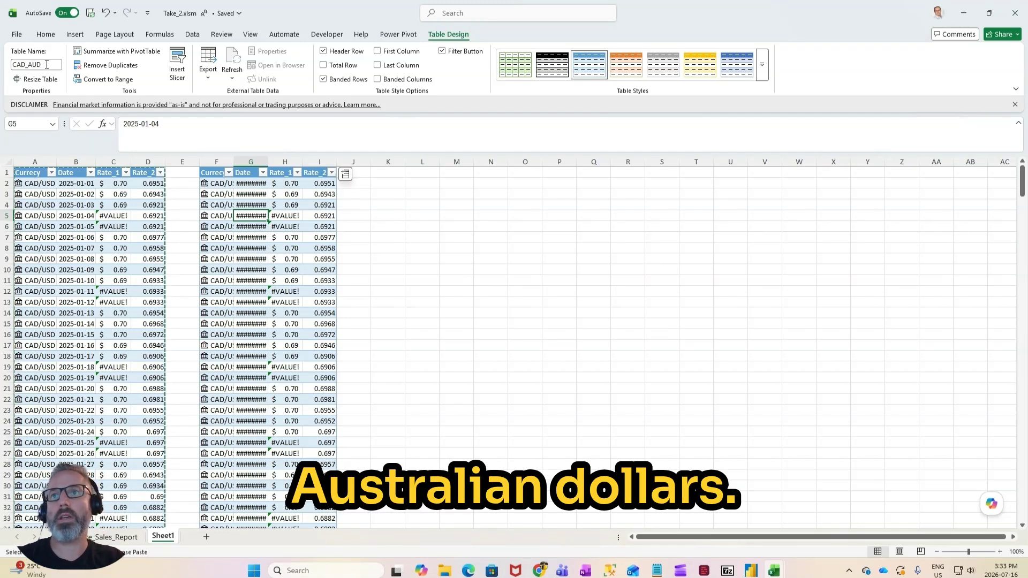
# Step: Set the currency pair in F2 to CAD/AUD, fill it down the CAD_AUD table's column, and review the weekend rates
pyautogui.click(216, 183)
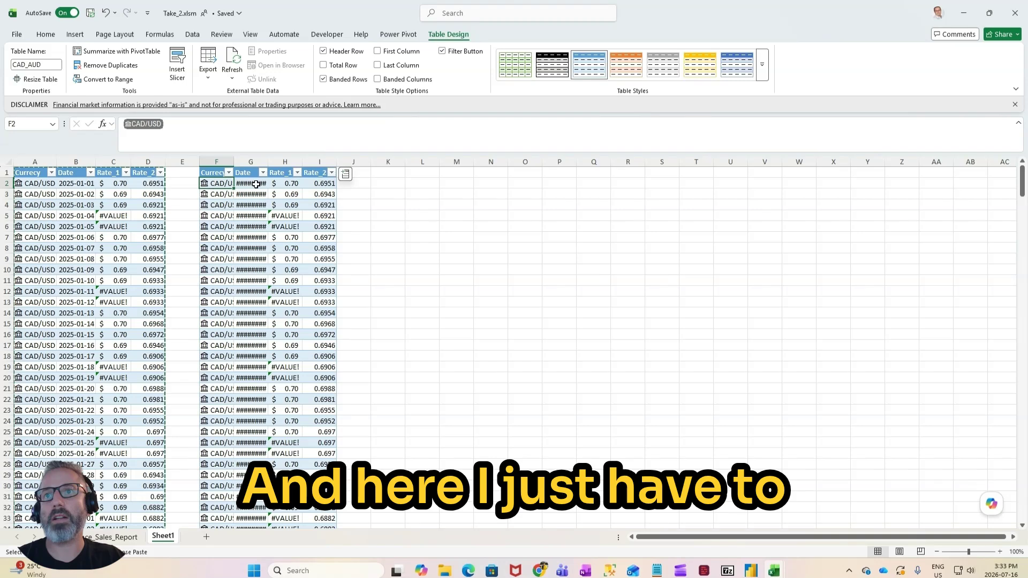
pyautogui.click(181, 126)
pyautogui.press('BackSpace')
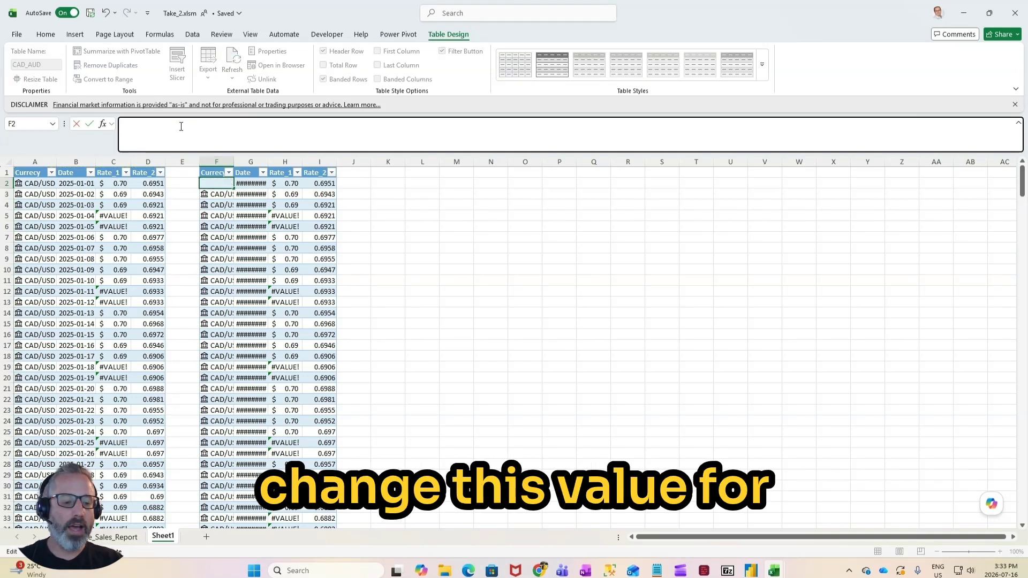
pyautogui.write('CAD/AUD')
pyautogui.press('Return')
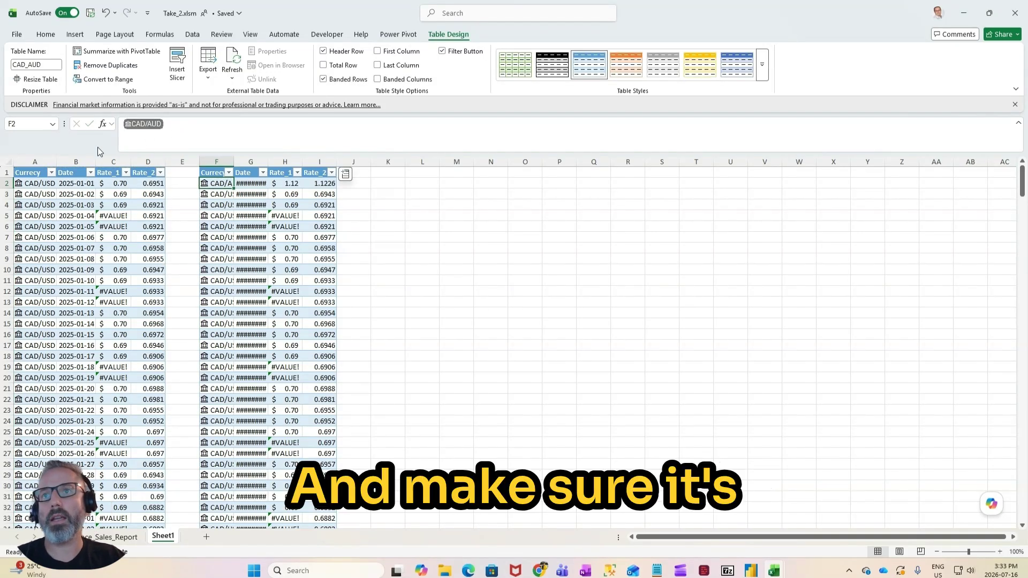
pyautogui.doubleClick(234, 189)
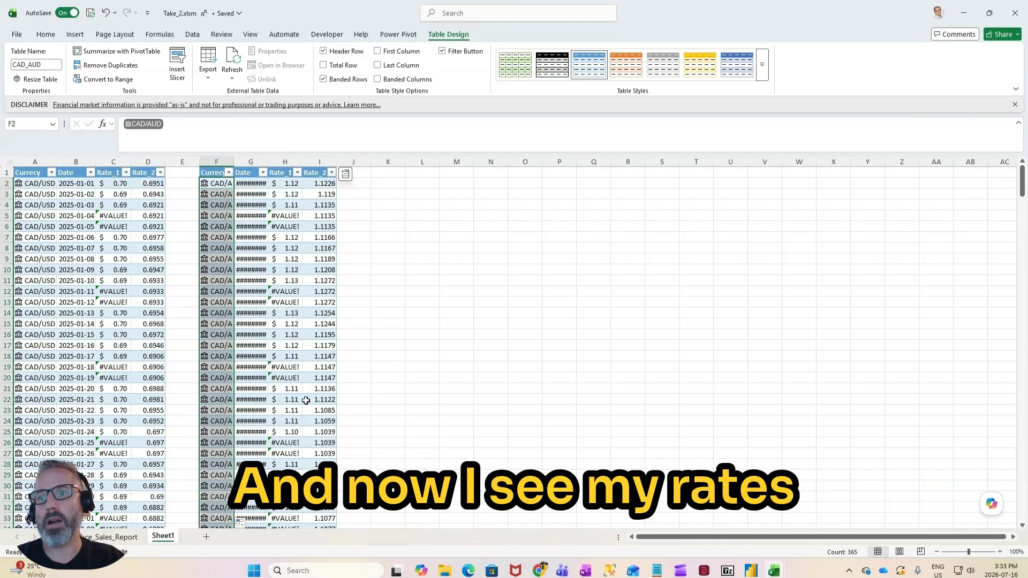
pyautogui.scroll(-5, 306, 400)
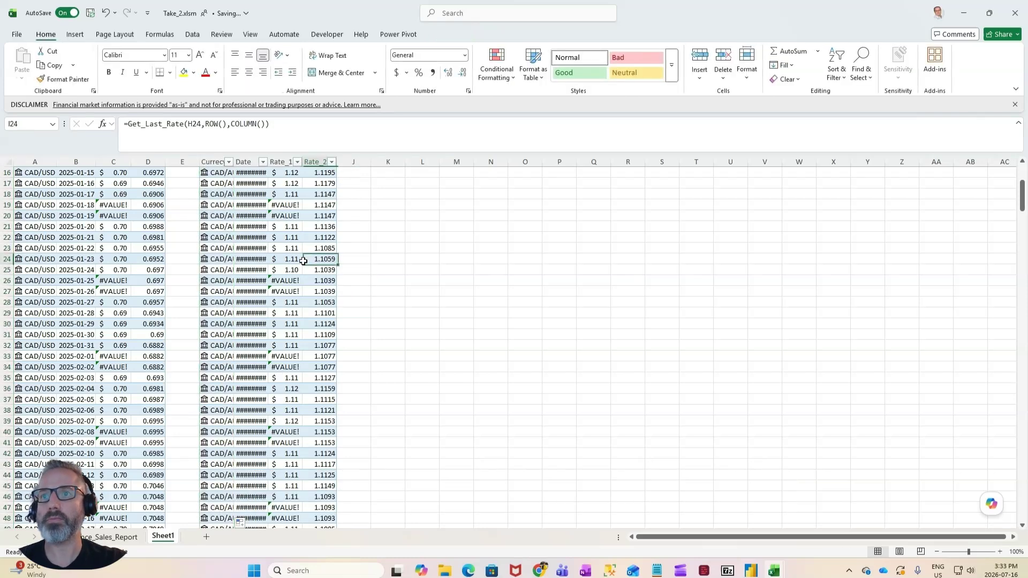
pyautogui.scroll(5, 303, 260)
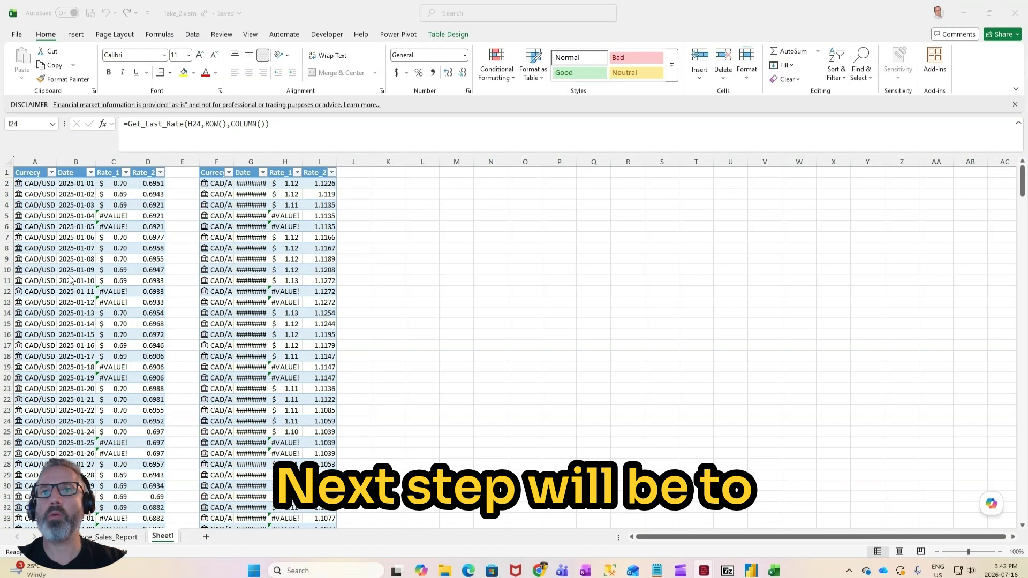
# Step: Bring the CAD_USD table into the Power Query Editor as a new query from the table
pyautogui.click(75, 226)
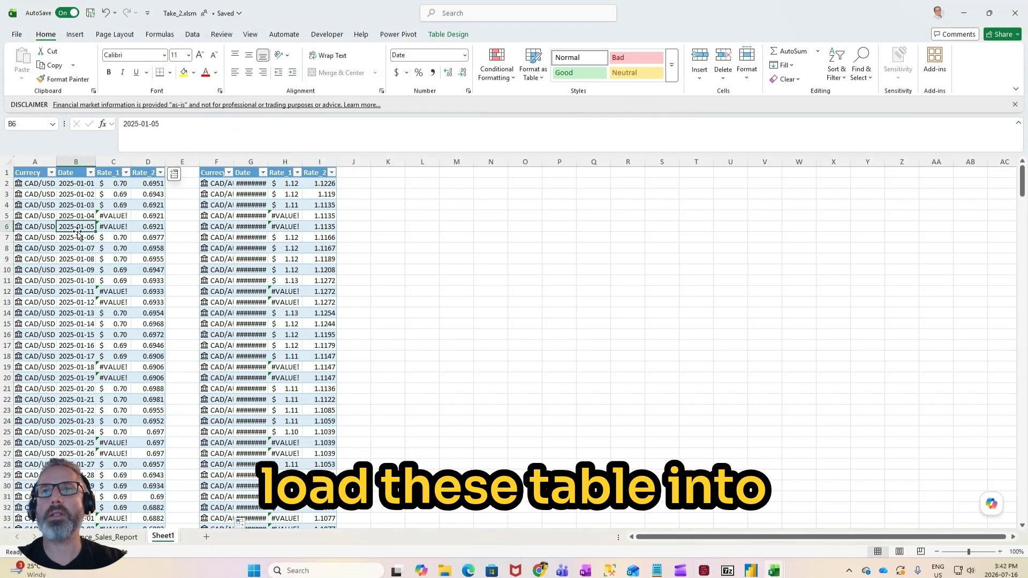
pyautogui.click(197, 34)
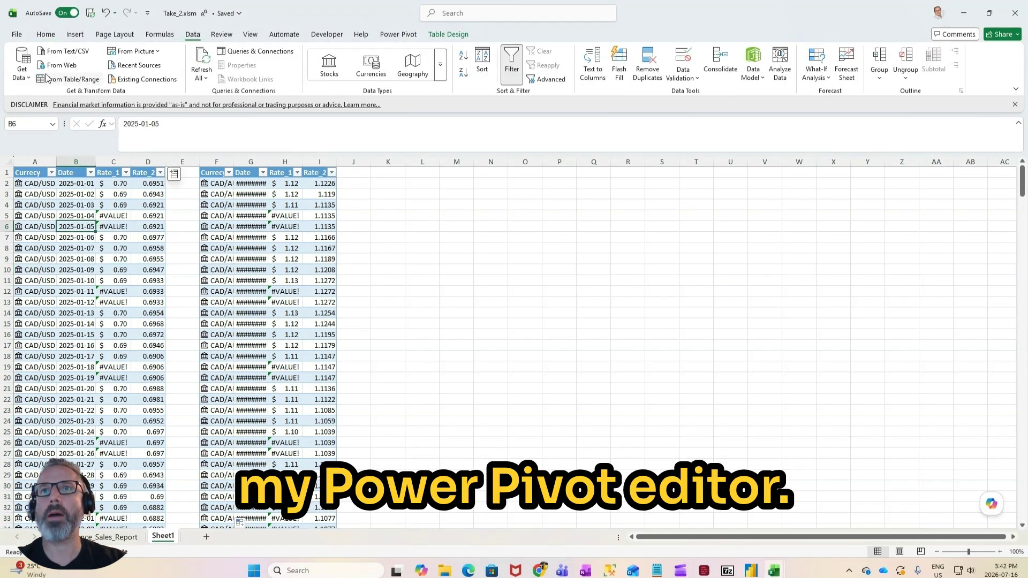
pyautogui.click(24, 78)
pyautogui.moveTo(64, 236)
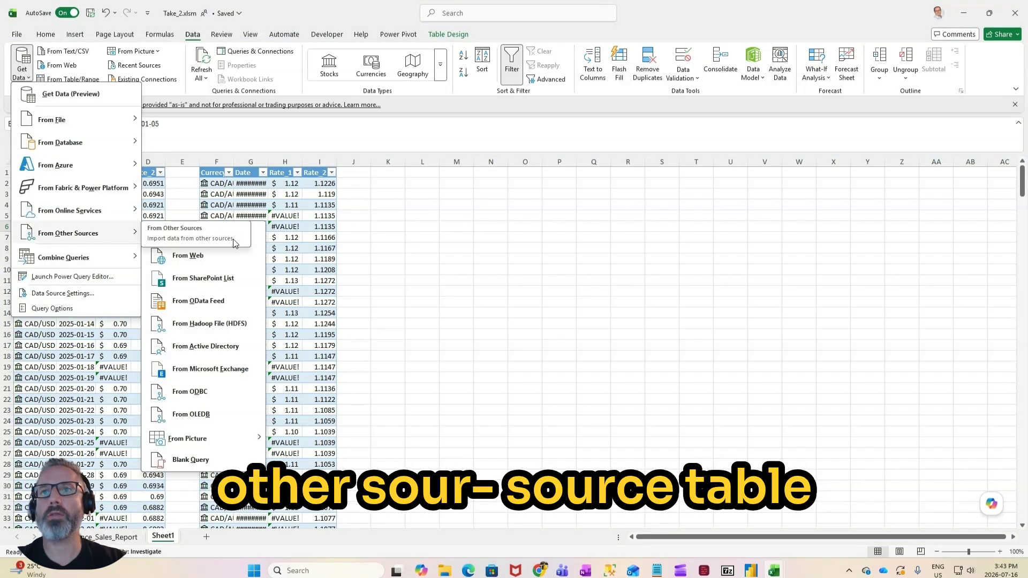
pyautogui.click(256, 237)
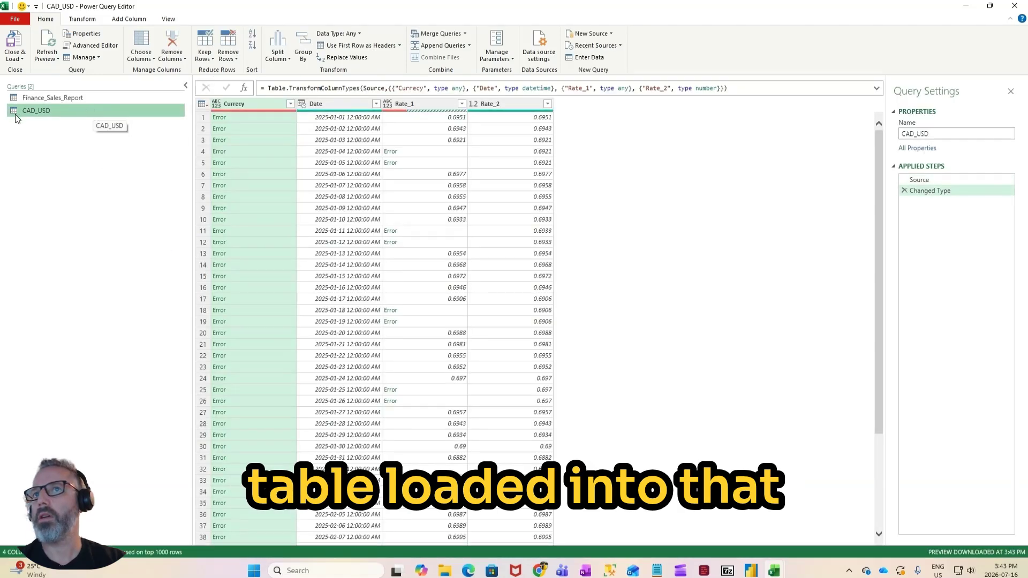
# Step: Close the query editor and load the CAD_USD query as a connection only
pyautogui.click(15, 58)
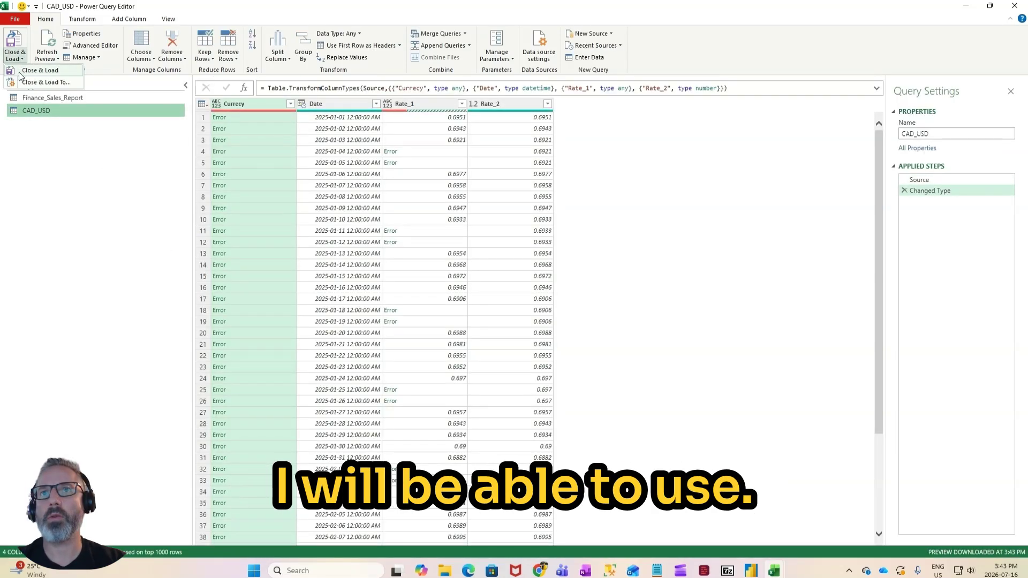
pyautogui.click(21, 83)
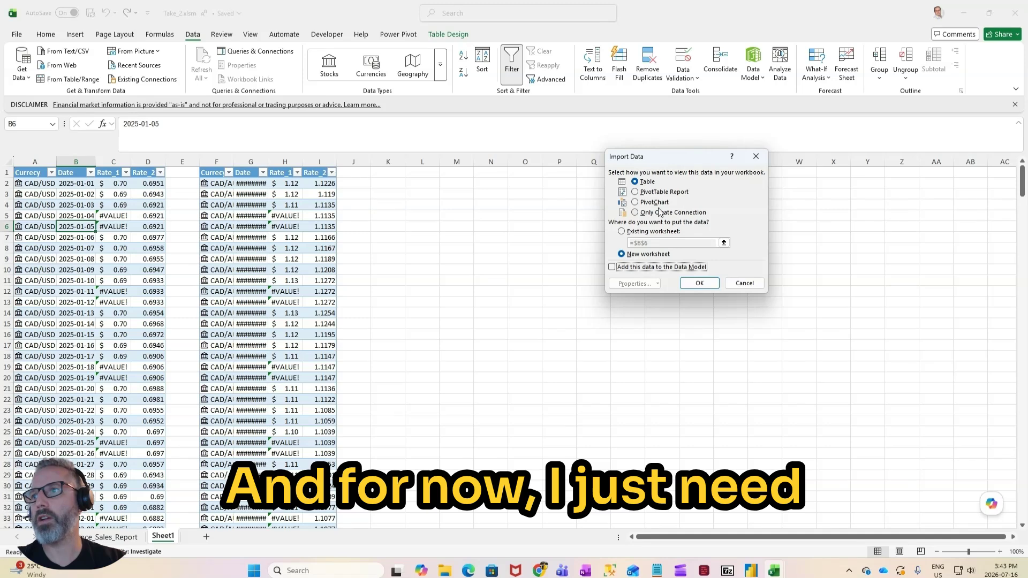
pyautogui.click(659, 212)
pyautogui.click(706, 285)
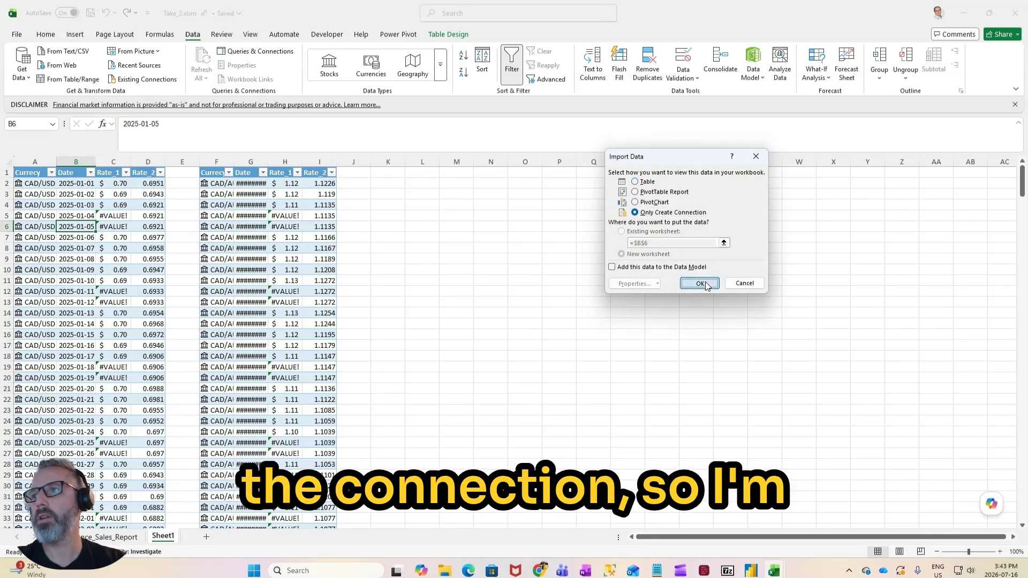
# Step: Bring the CAD_AUD table into the Power Query Editor as a new query from the table
pyautogui.rightClick(300, 248)
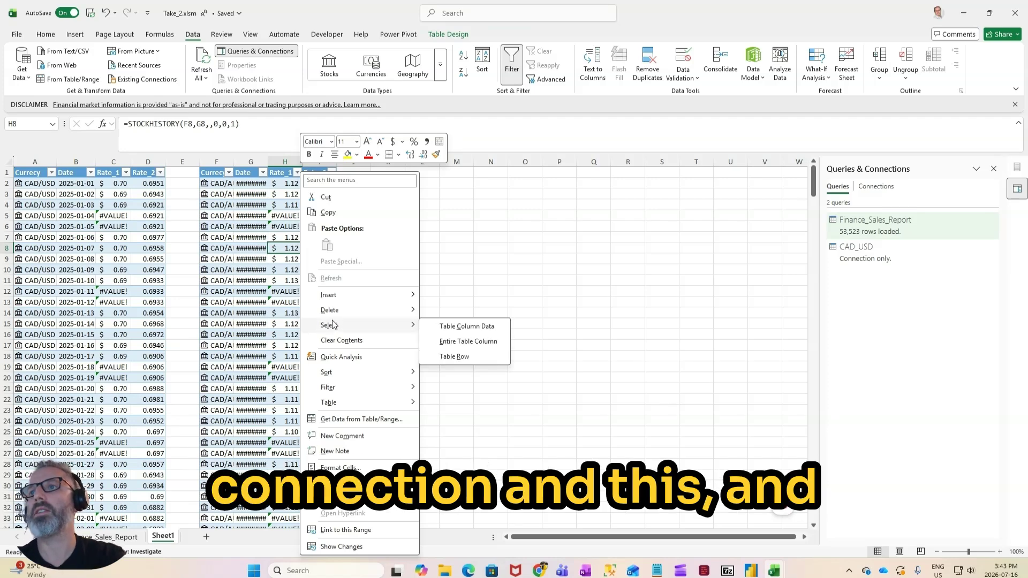
pyautogui.press('Escape')
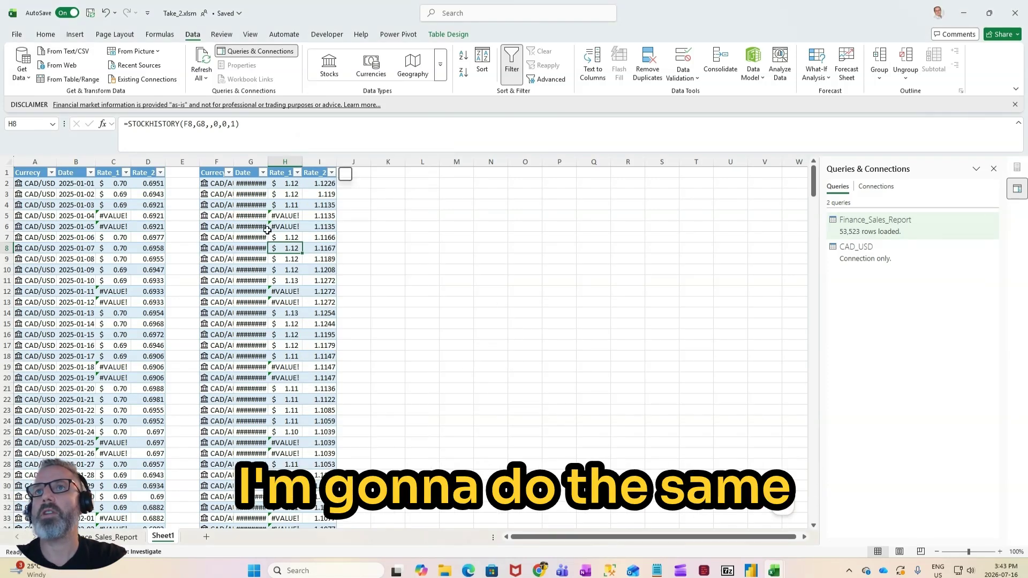
pyautogui.click(21, 72)
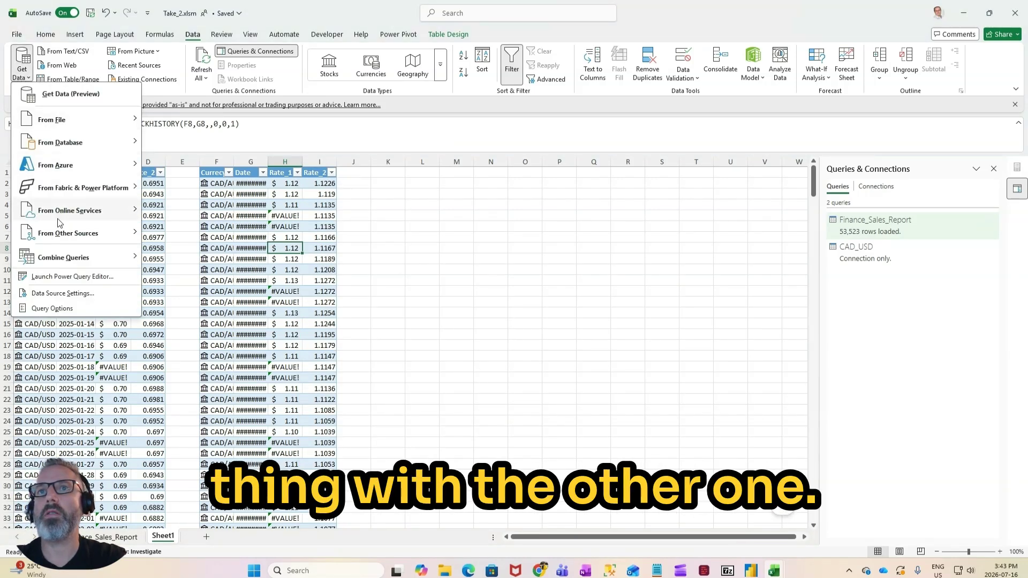
pyautogui.moveTo(107, 233)
pyautogui.click(204, 236)
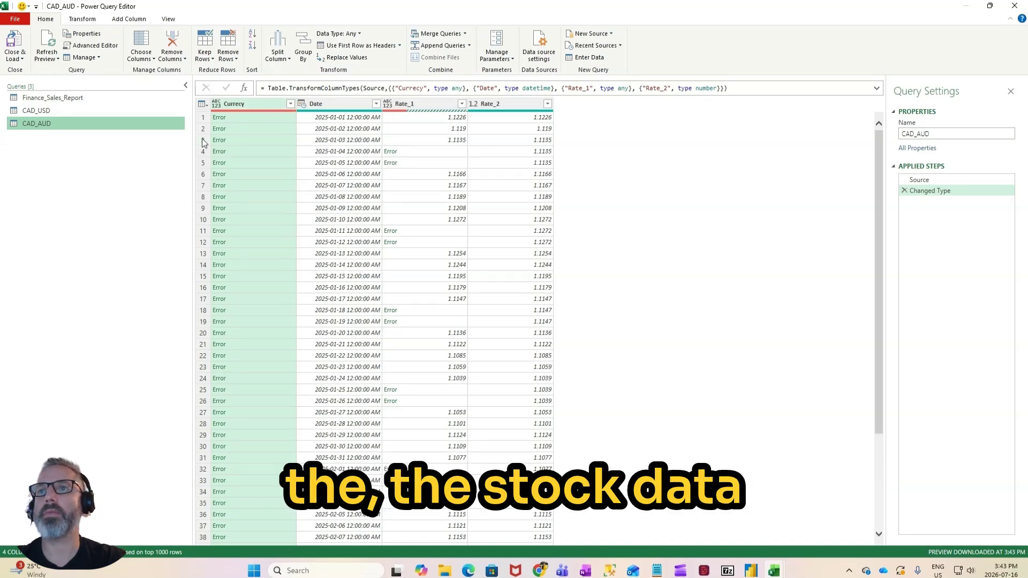
# Step: Examine the error in the first row of the Currecy column in the CAD_AUD query
pyautogui.click(250, 120)
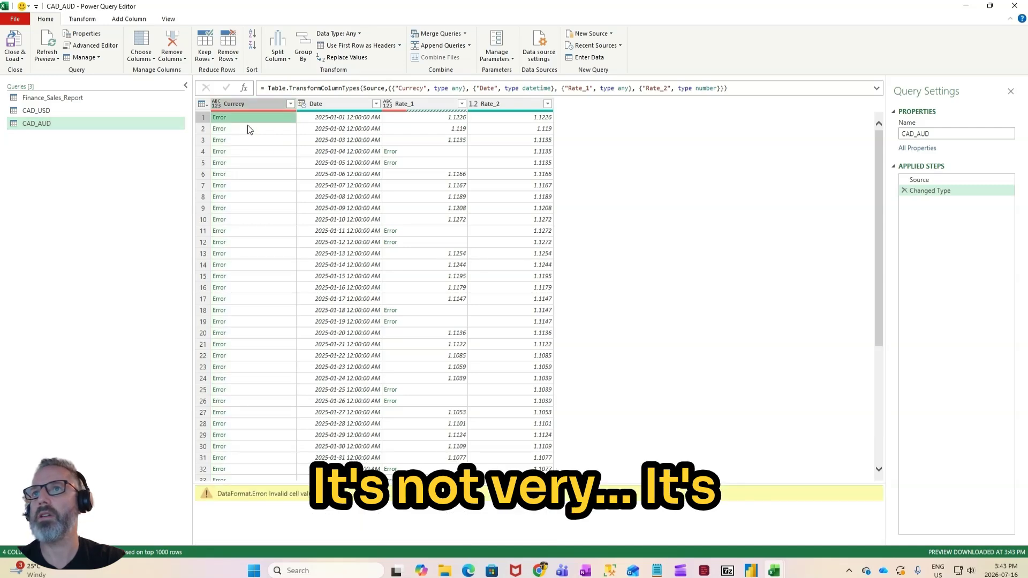
pyautogui.scroll(-5, 239, 166)
pyautogui.scroll(5, 240, 165)
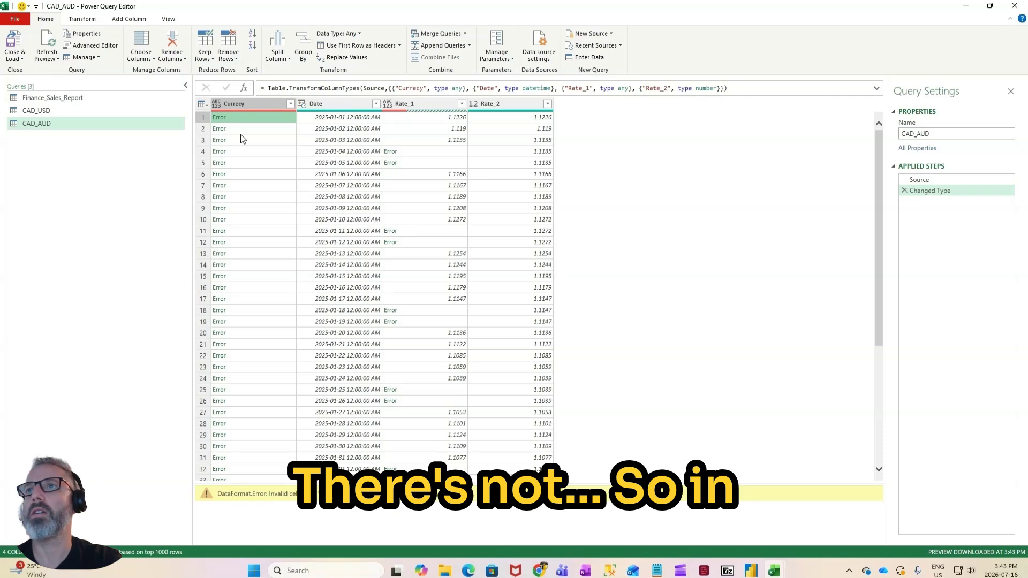
# Step: Add a custom column named Currency_2 to the CAD_AUD query with the hard-coded text value "AUD"
pyautogui.click(82, 19)
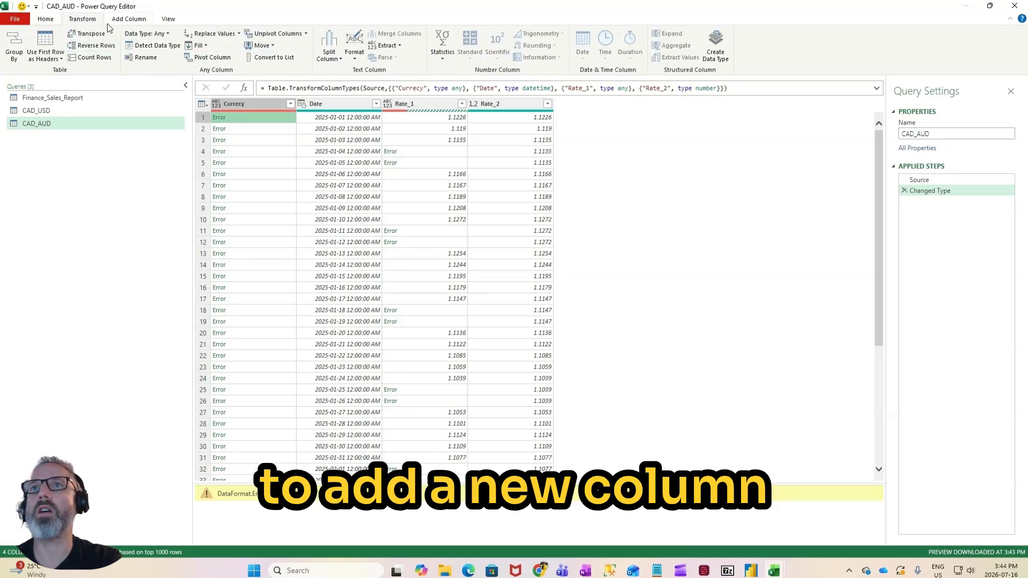
pyautogui.click(128, 19)
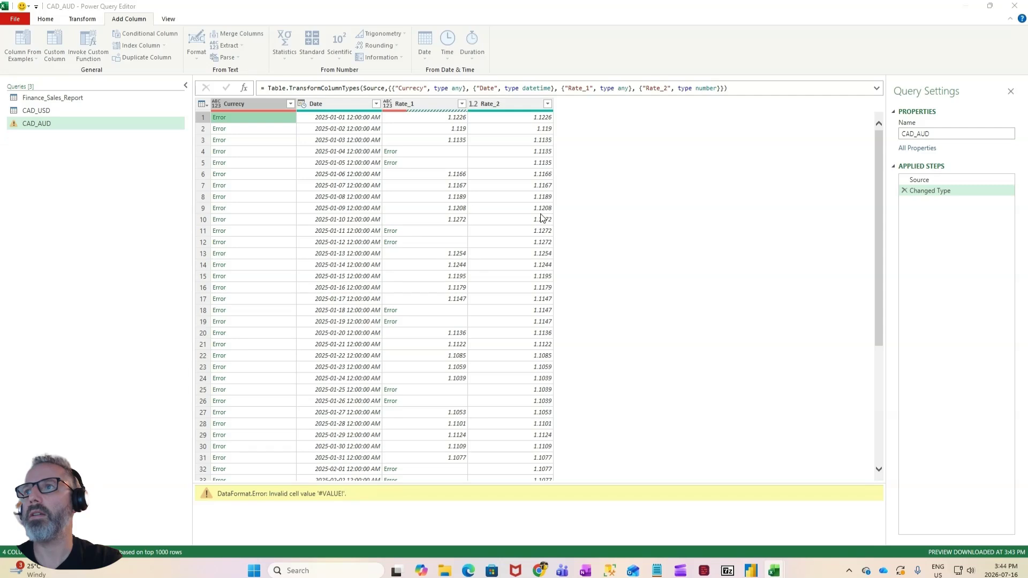
pyautogui.moveTo(407, 225); pyautogui.dragTo(235, 226)
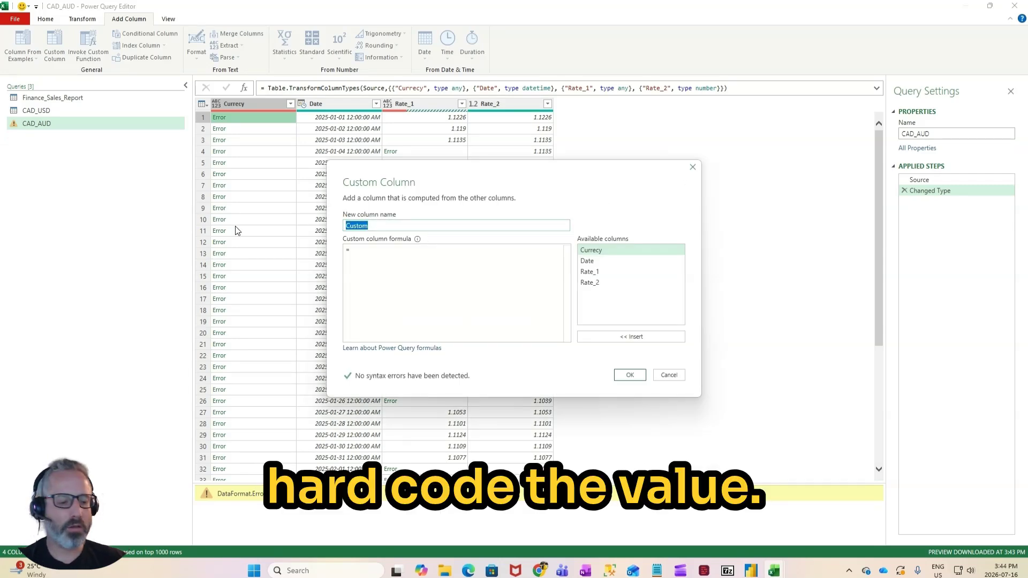
pyautogui.write('Cu')
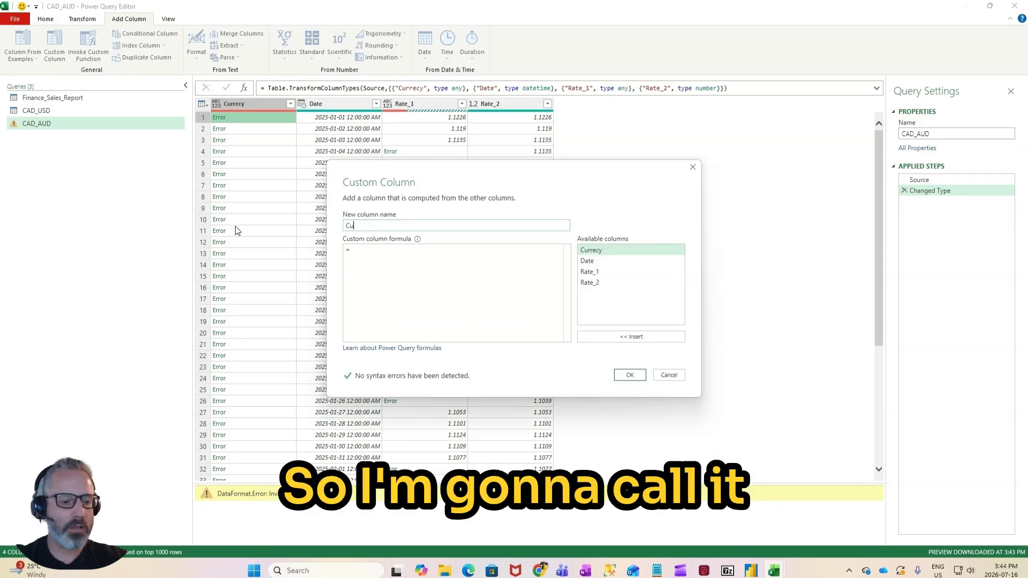
pyautogui.write('rrency_2')
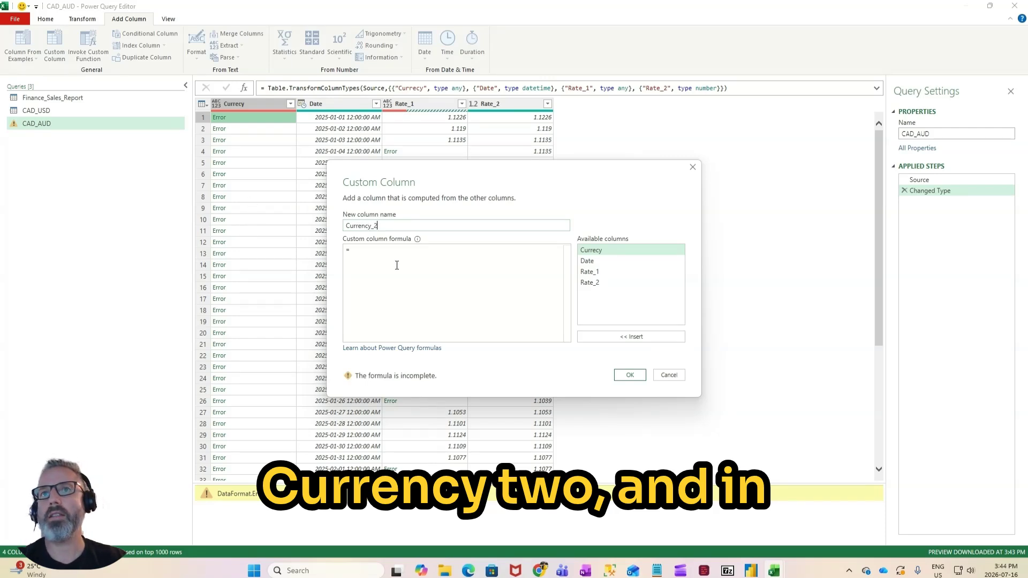
pyautogui.click(387, 250)
pyautogui.write('"Au')
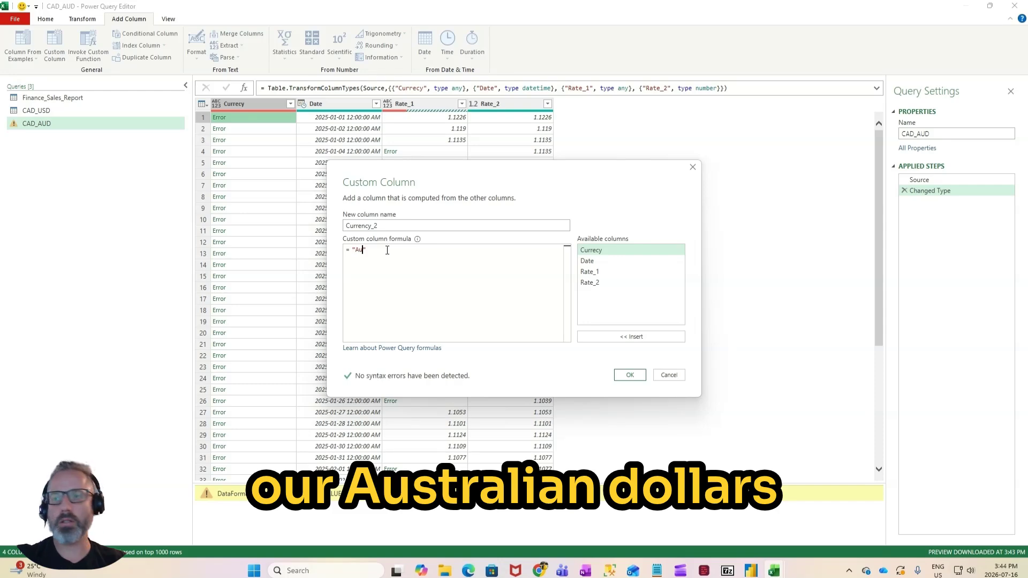
pyautogui.press('BackSpace')
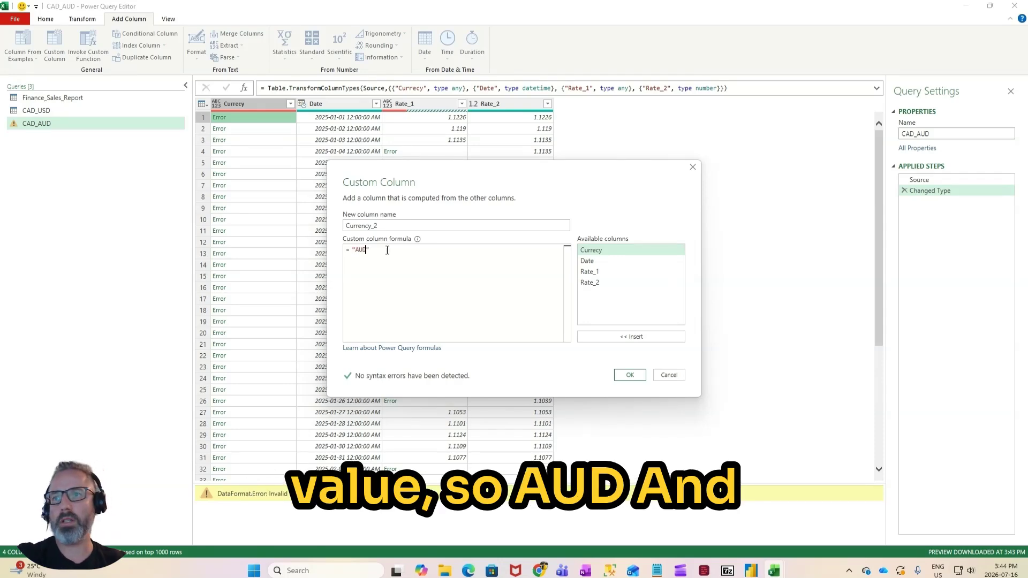
pyautogui.click(629, 375)
# Step: Add a custom column named Currency_2 to the CAD_USD query with the hard-coded text value "USD"
pyautogui.click(36, 111)
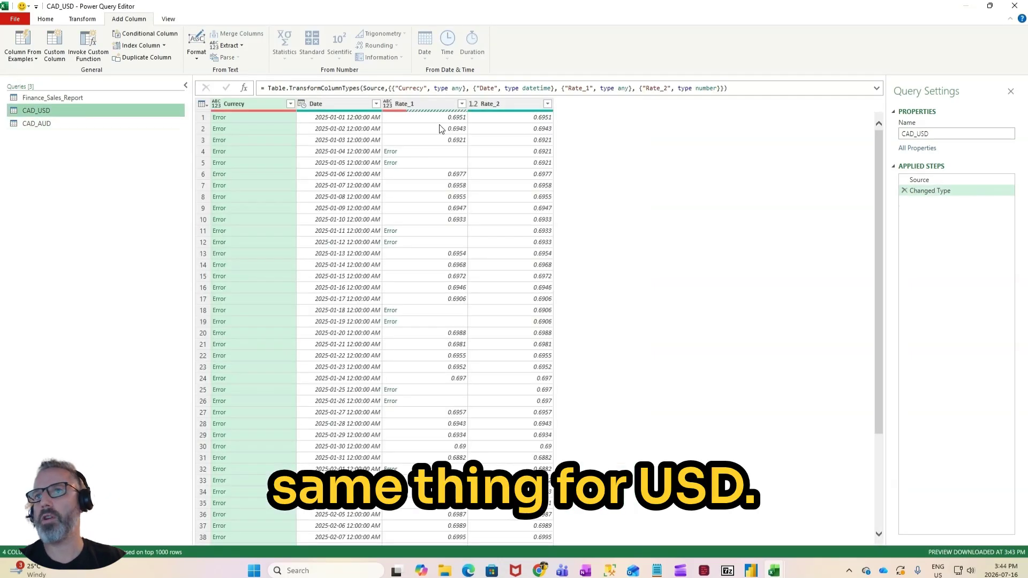
pyautogui.click(54, 45)
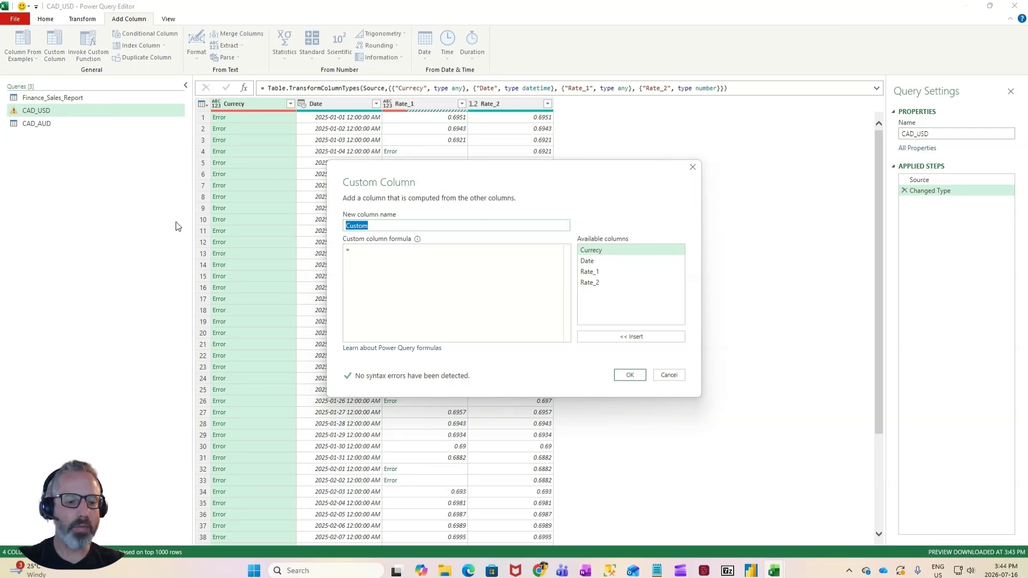
pyautogui.write('Curre')
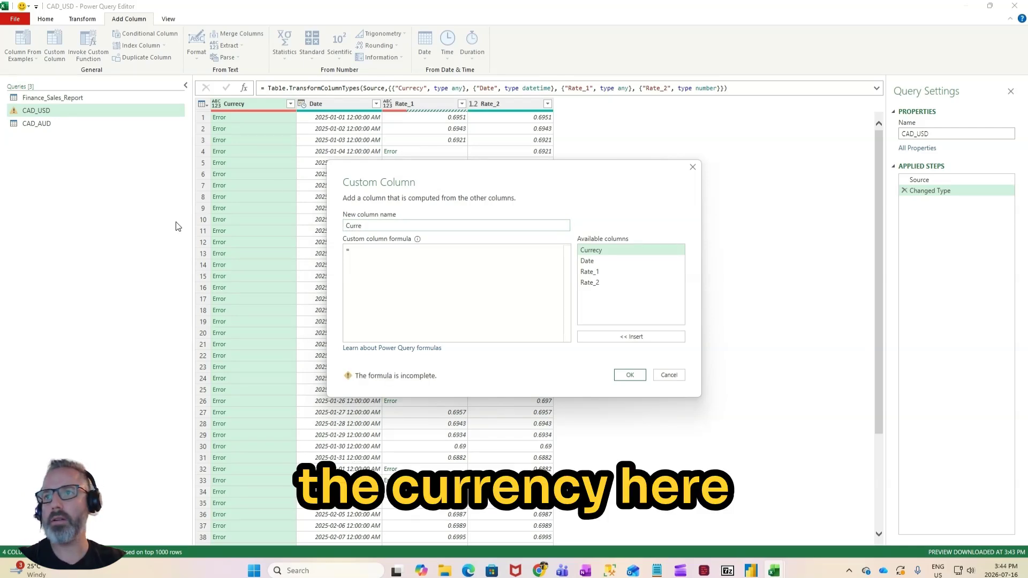
pyautogui.write('cny')
pyautogui.press('BackSpace')
pyautogui.press('BackSpace')
pyautogui.press('BackSpace')
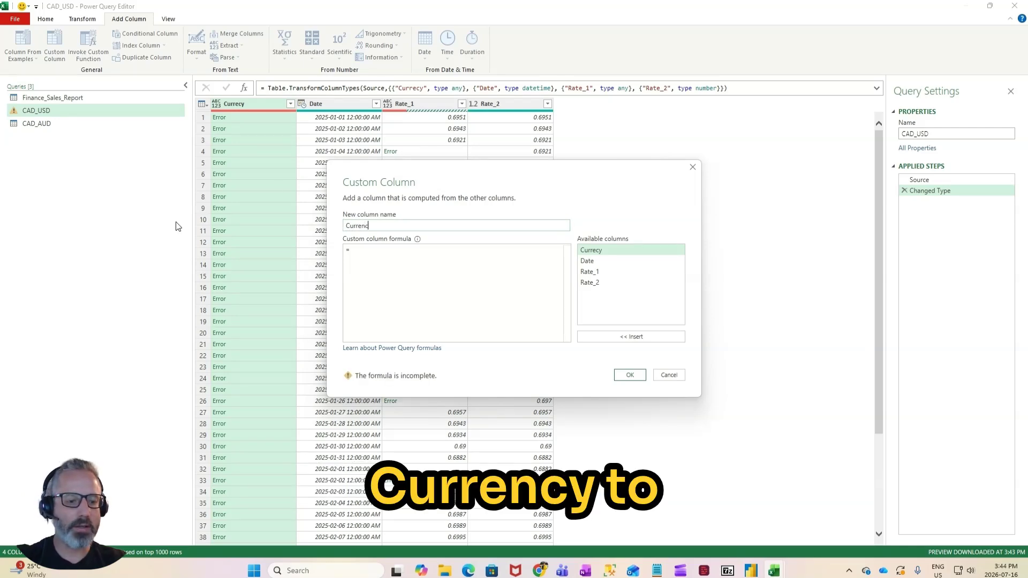
pyautogui.write('ncy_2')
pyautogui.click(537, 302)
pyautogui.write('"USD"')
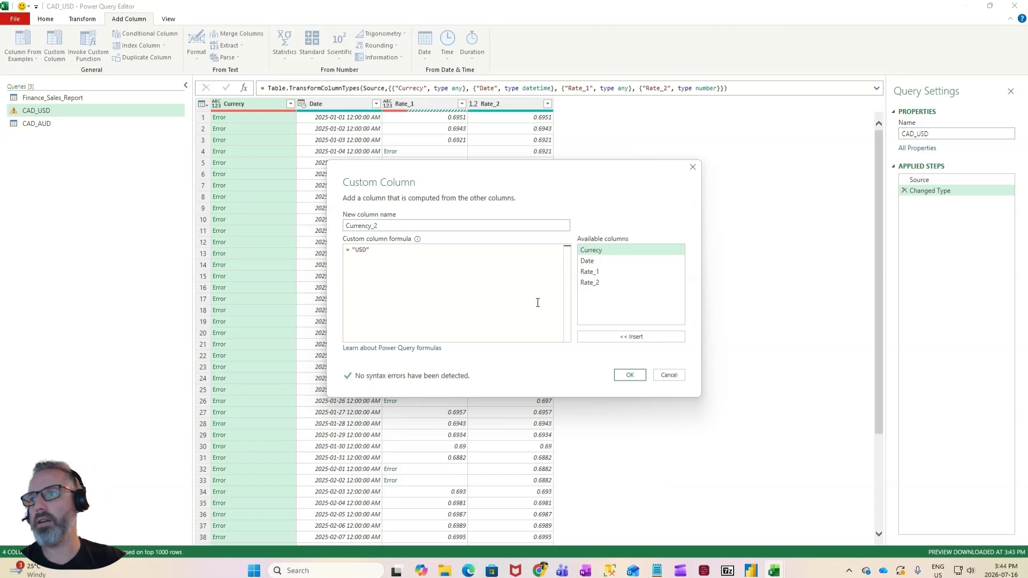
pyautogui.click(630, 375)
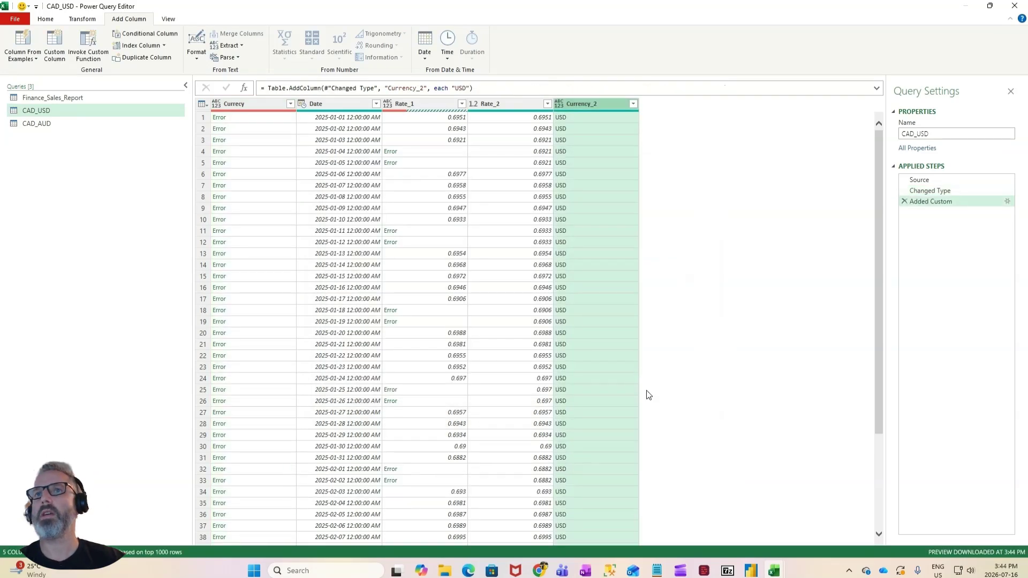
# Step: Remove the Currecy and Rate_1 columns from the CAD_USD query
pyautogui.click(250, 104)
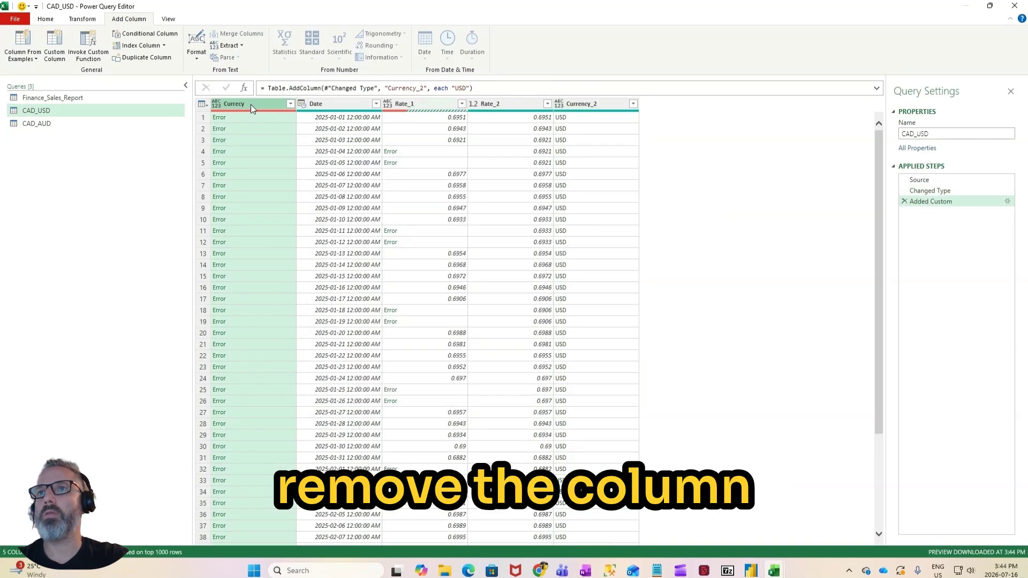
pyautogui.rightClick(251, 104)
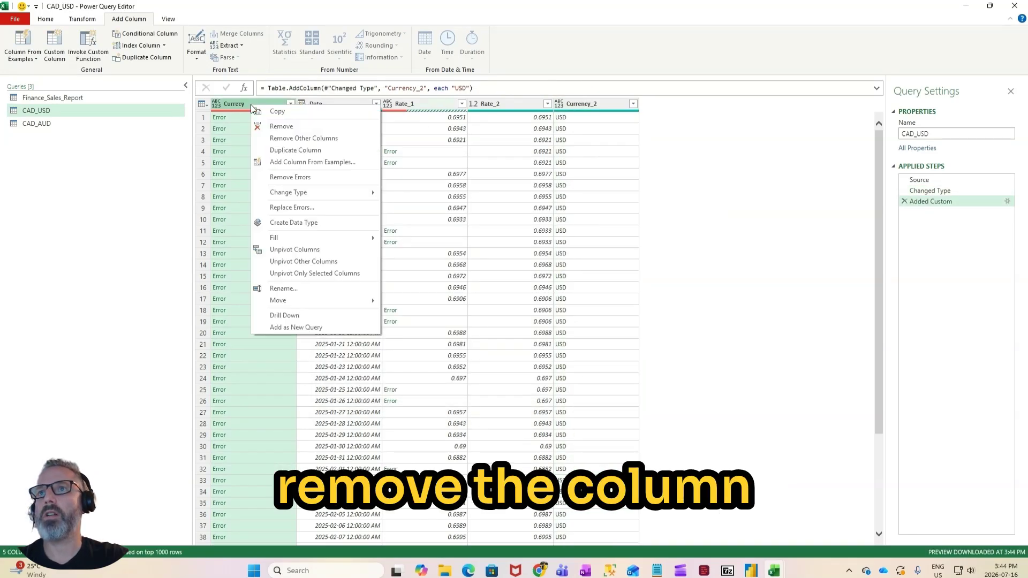
pyautogui.click(275, 127)
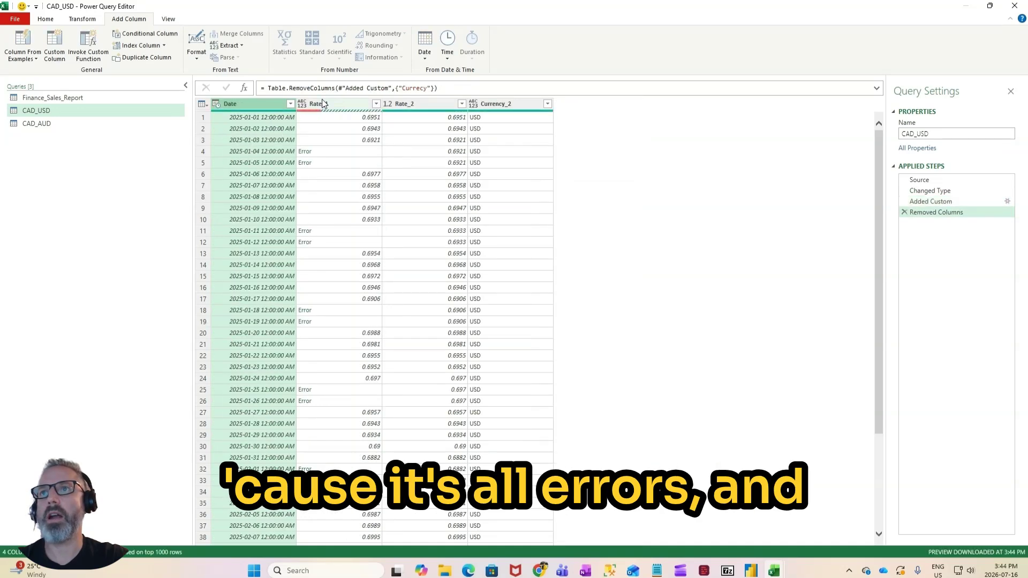
pyautogui.click(325, 104)
pyautogui.rightClick(328, 106)
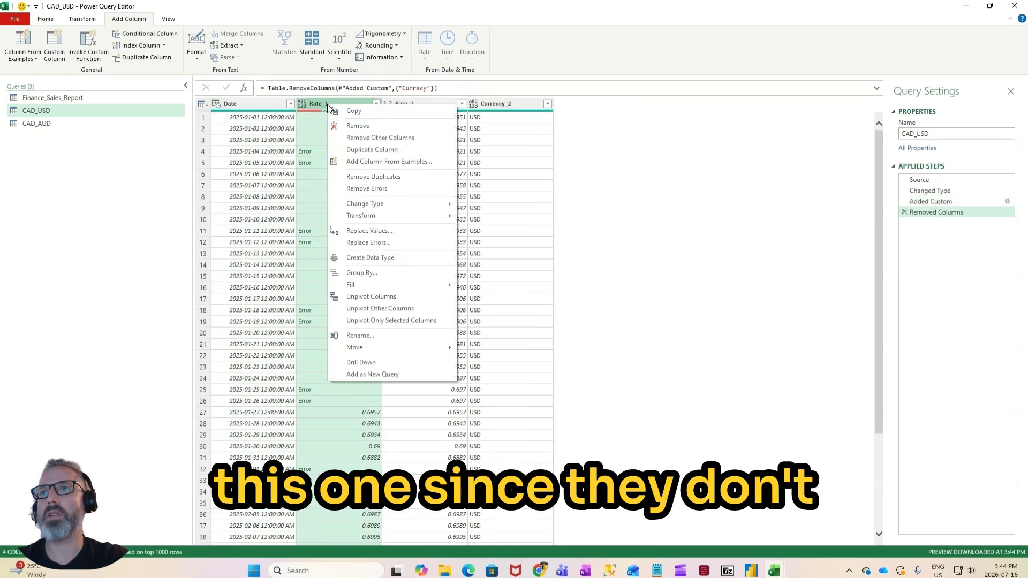
pyautogui.click(358, 126)
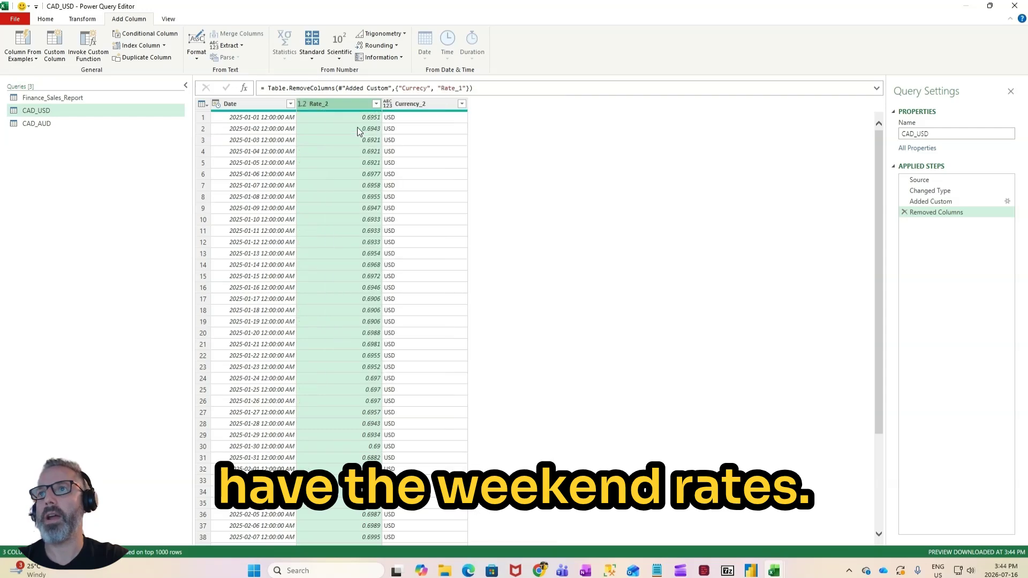
# Step: Remove the Currecy and Rate_1 columns from the CAD_AUD query
pyautogui.click(134, 128)
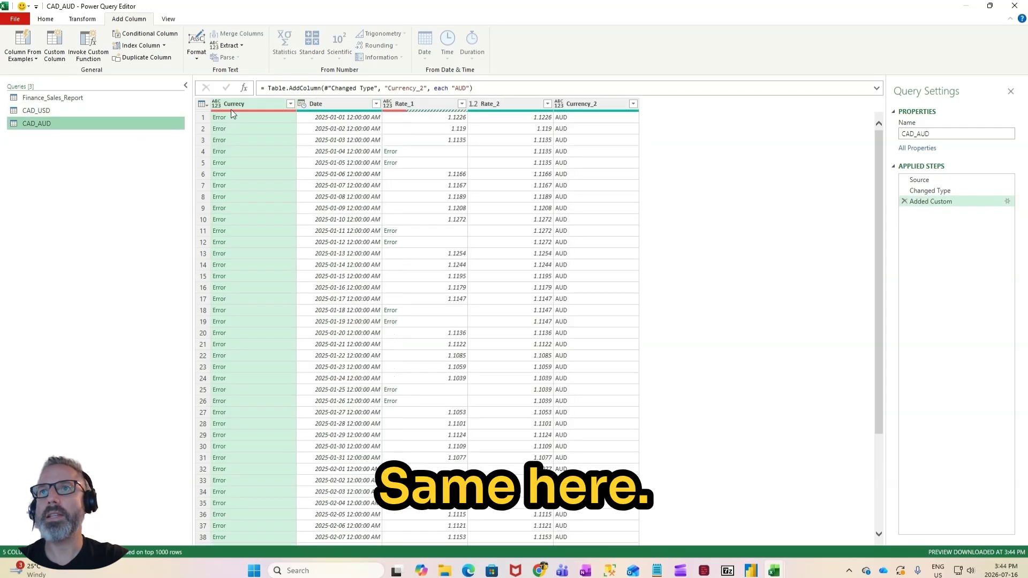
pyautogui.rightClick(231, 107)
pyautogui.click(236, 101)
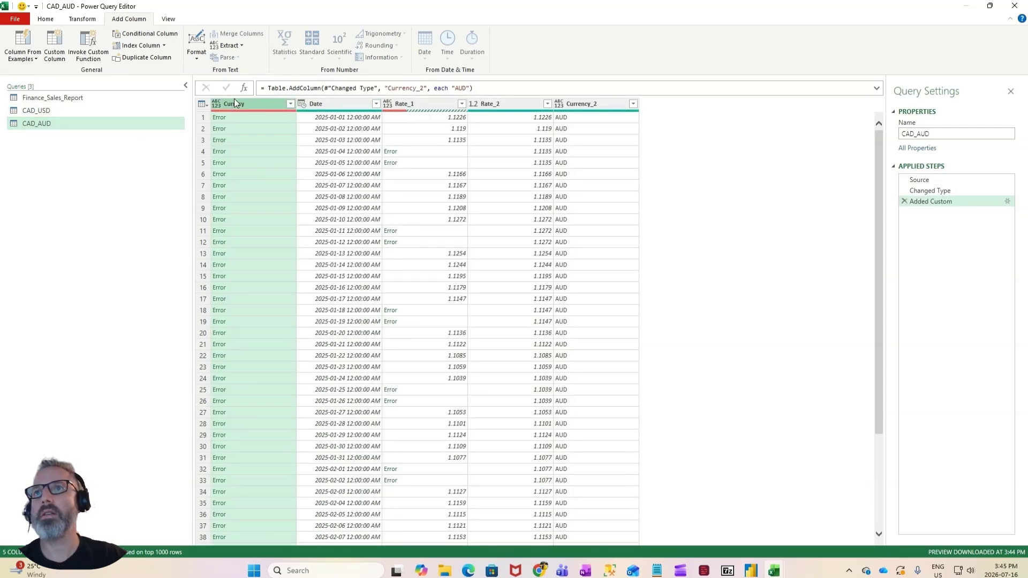
pyautogui.keyDown('ctrl'); pyautogui.click(427, 104); pyautogui.keyUp('ctrl')
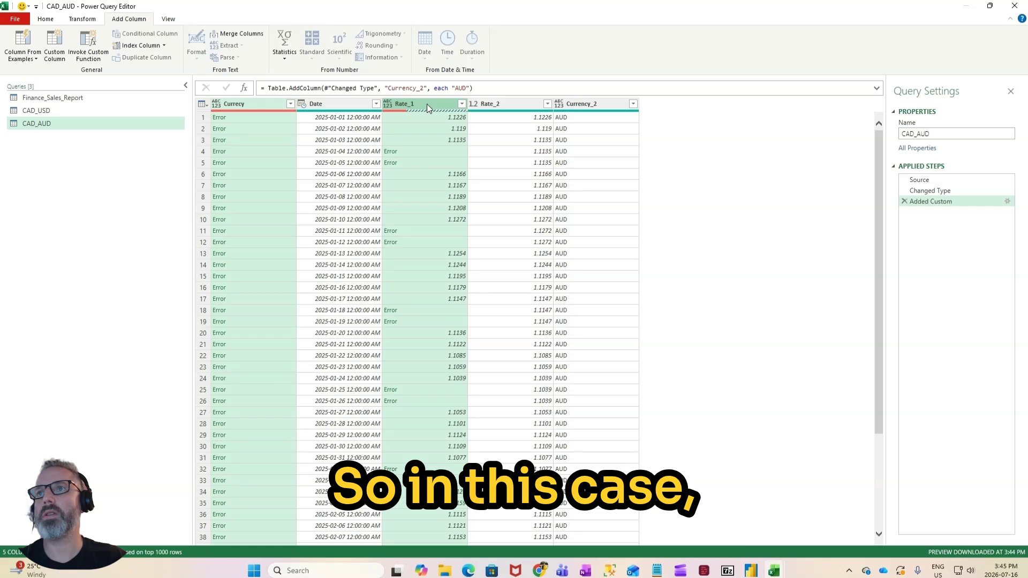
pyautogui.rightClick(426, 104)
pyautogui.click(454, 131)
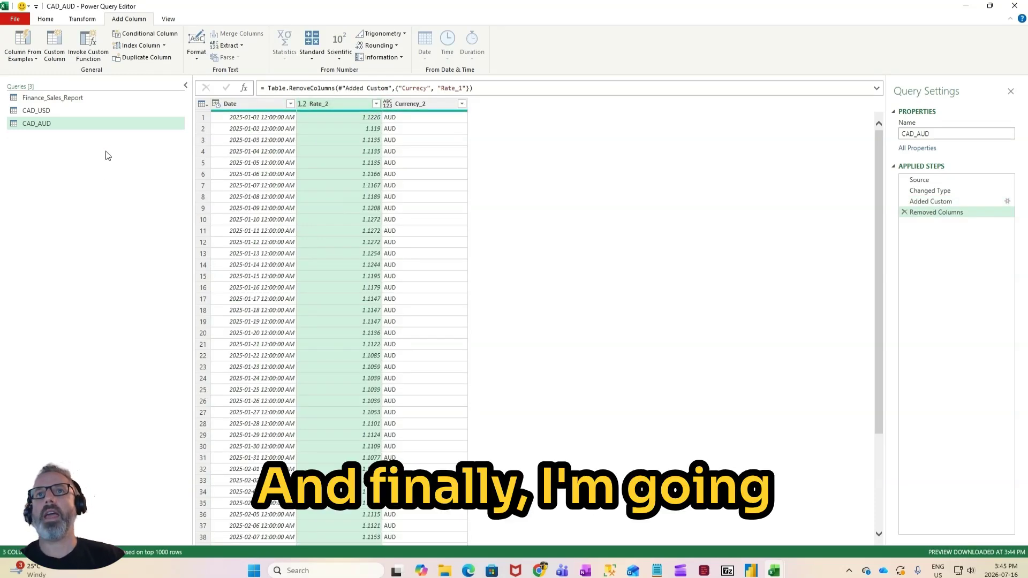
# Step: Append the queries as a new query, with CAD_AUD as the first table and CAD_USD as the second
pyautogui.keyDown('ctrl'); pyautogui.click(98, 111); pyautogui.keyUp('ctrl')
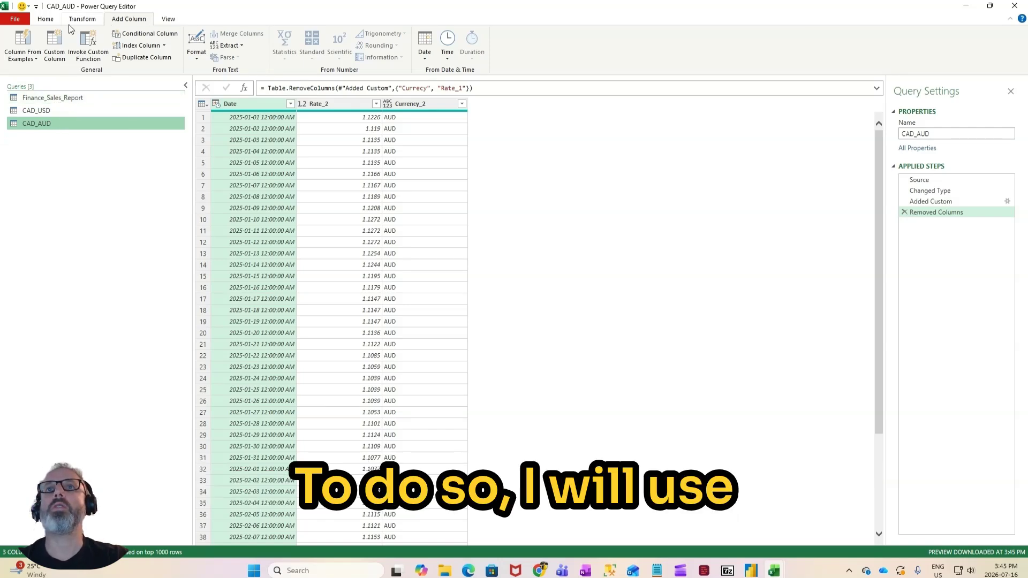
pyautogui.click(46, 22)
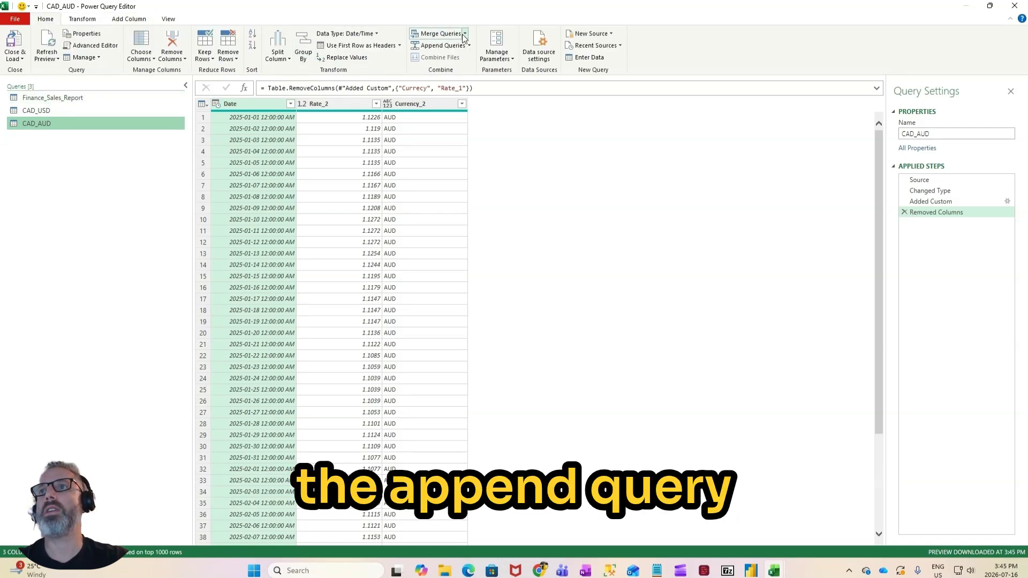
pyautogui.click(471, 45)
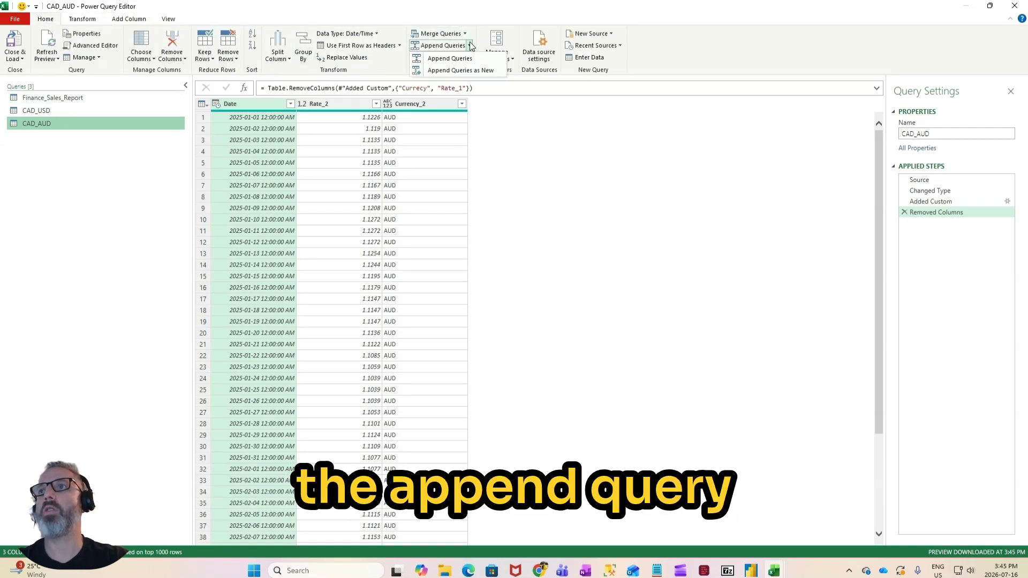
pyautogui.click(474, 72)
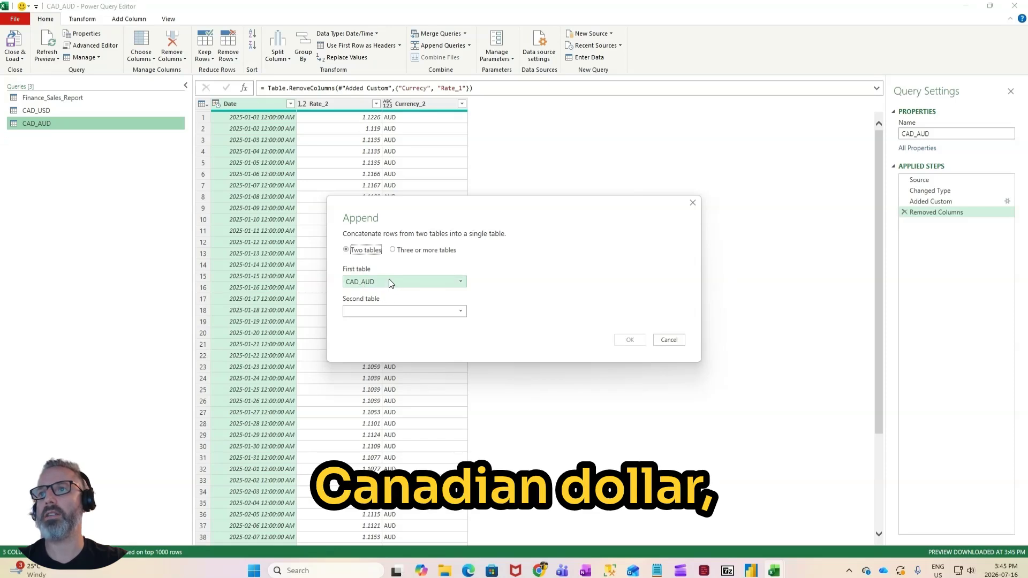
pyautogui.click(394, 309)
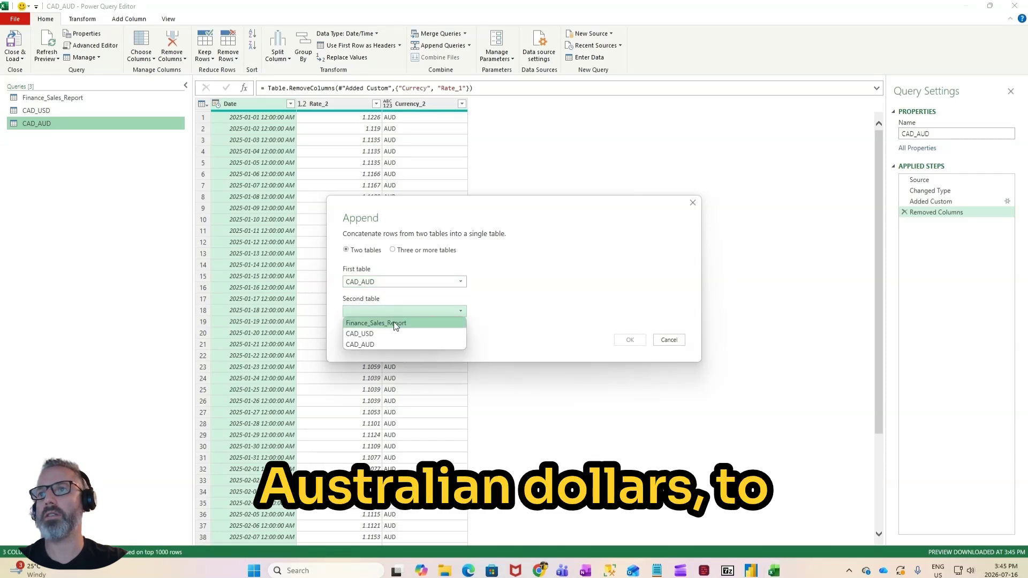
pyautogui.click(387, 334)
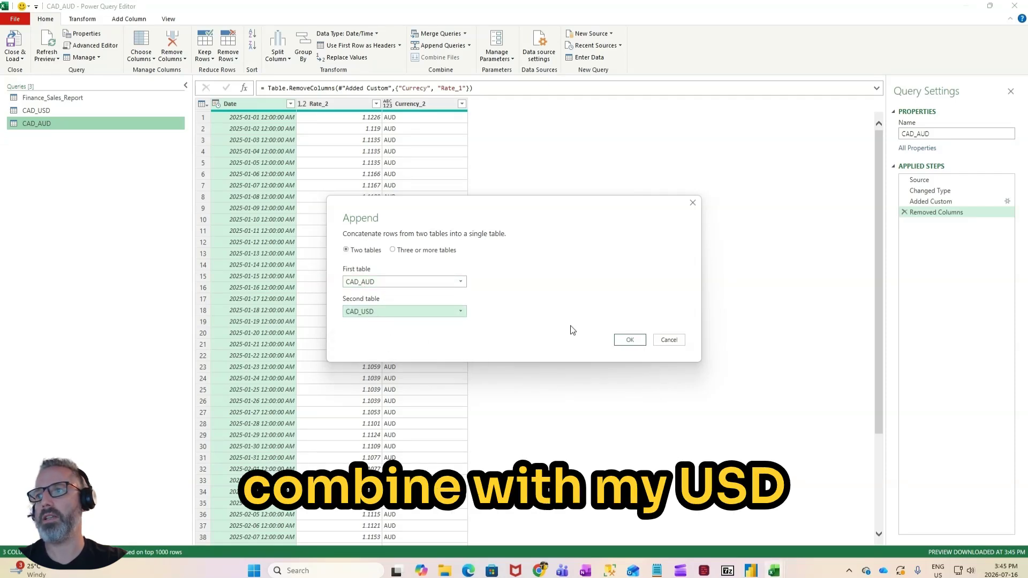
pyautogui.click(630, 341)
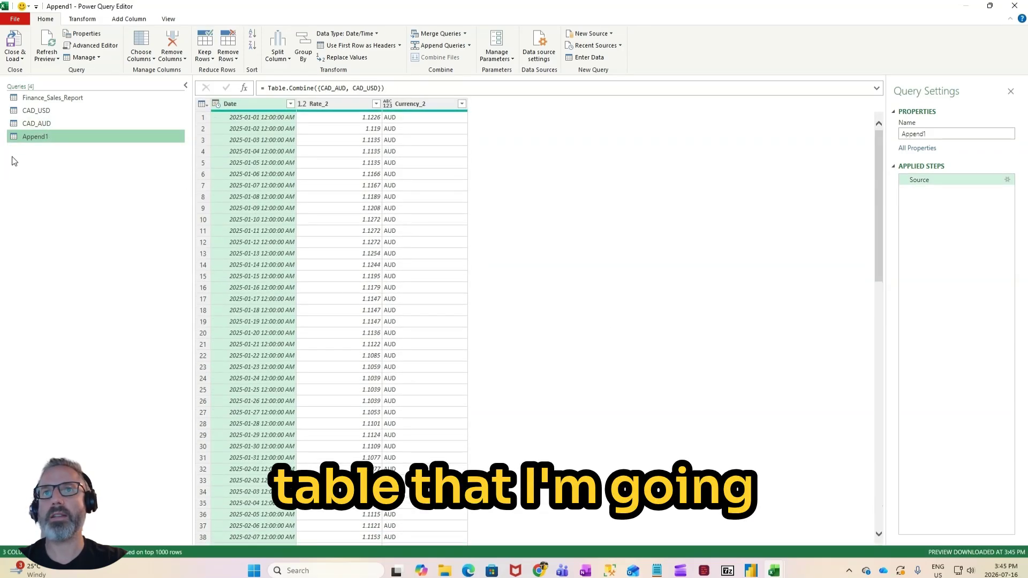
# Step: Rename the appended query as Exchange_Rates
pyautogui.doubleClick(43, 137)
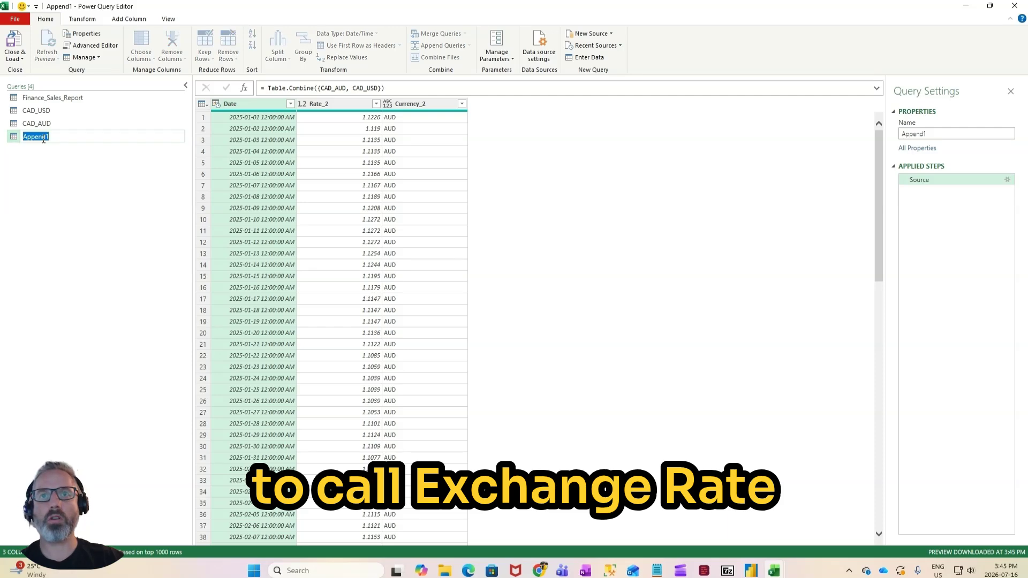
pyautogui.write('E')
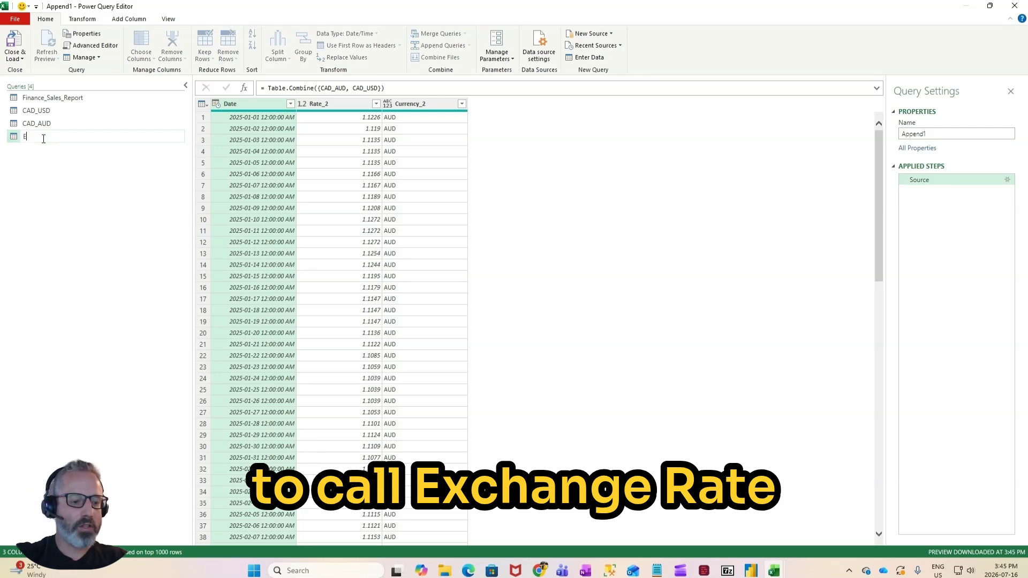
pyautogui.write('xchange_Rates')
pyautogui.press('Return')
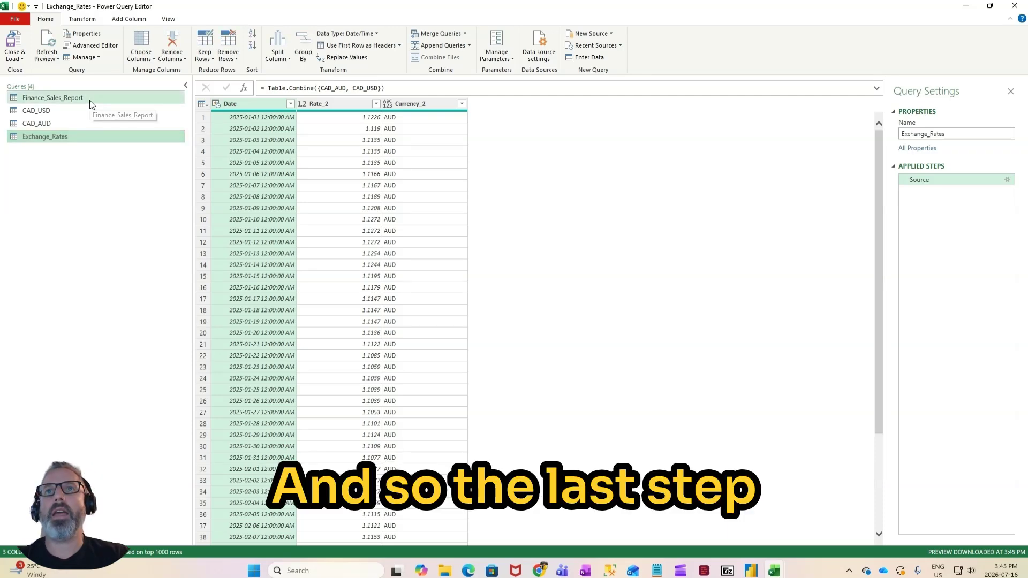
# Step: Start merging the Finance_Sales_Report query with Exchange_Rates as the second table, within the existing query
pyautogui.click(90, 102)
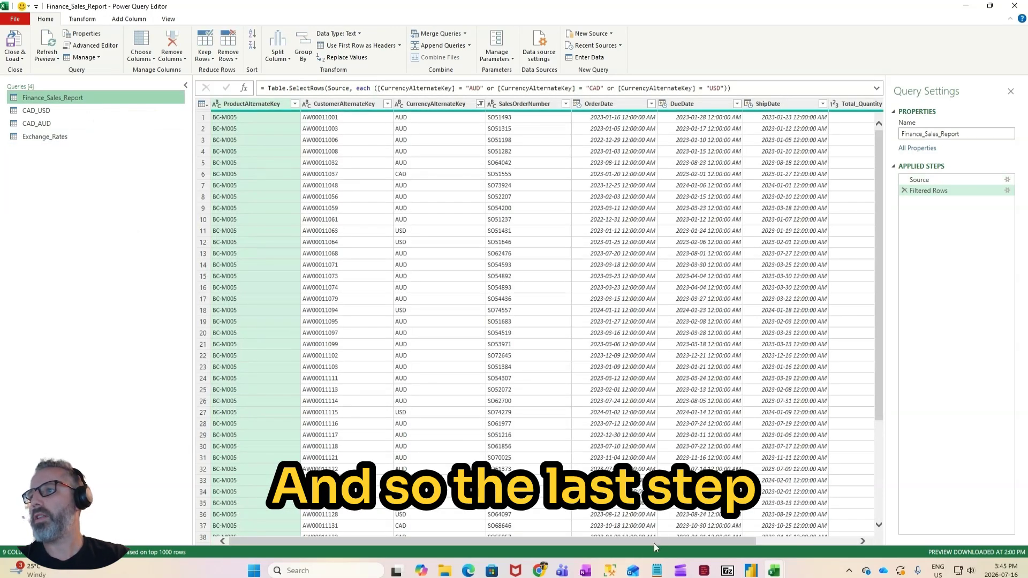
pyautogui.moveTo(654, 543); pyautogui.dragTo(778, 539)
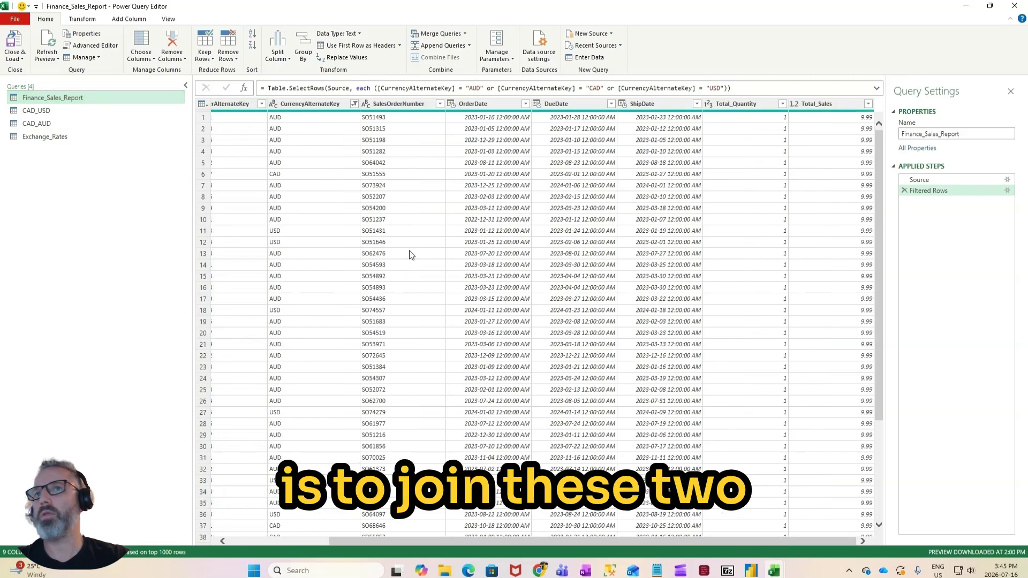
pyautogui.click(60, 134)
pyautogui.click(70, 100)
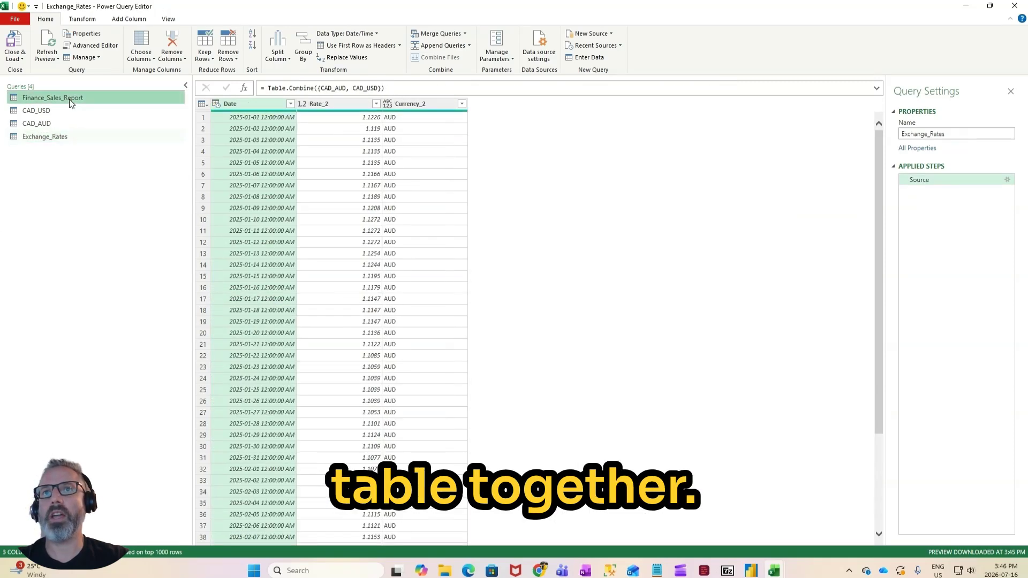
pyautogui.click(466, 34)
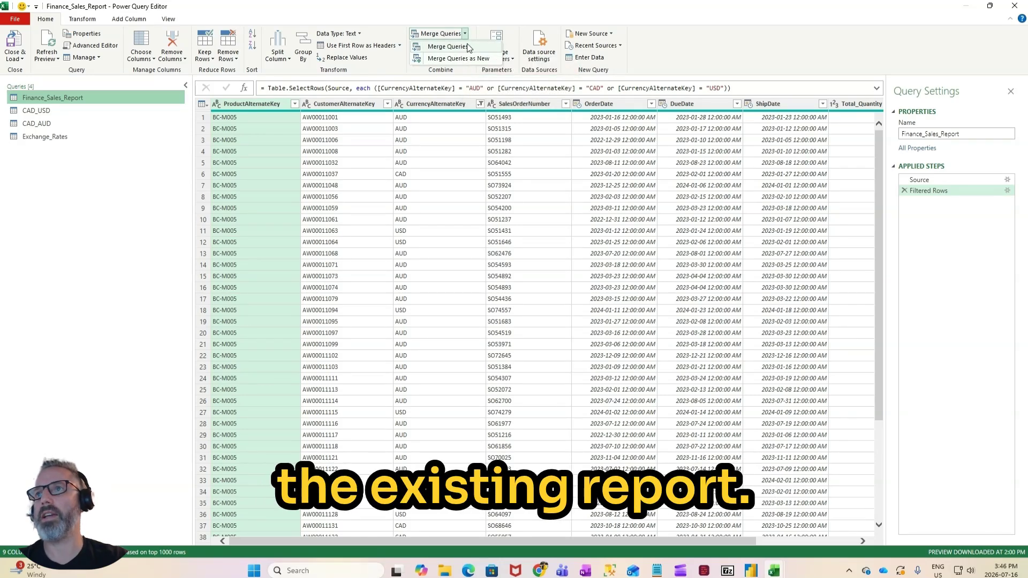
pyautogui.click(466, 48)
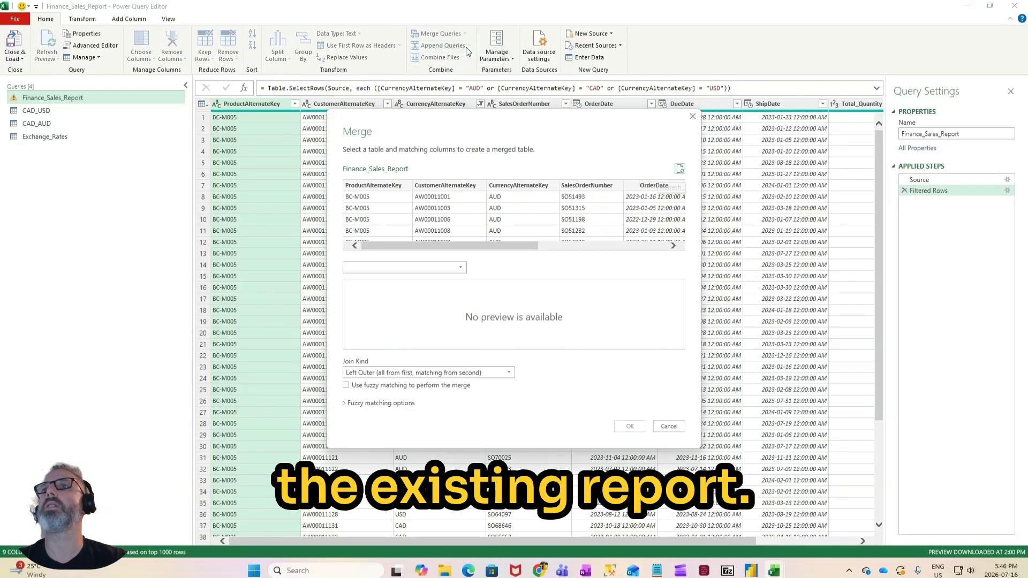
pyautogui.click(410, 271)
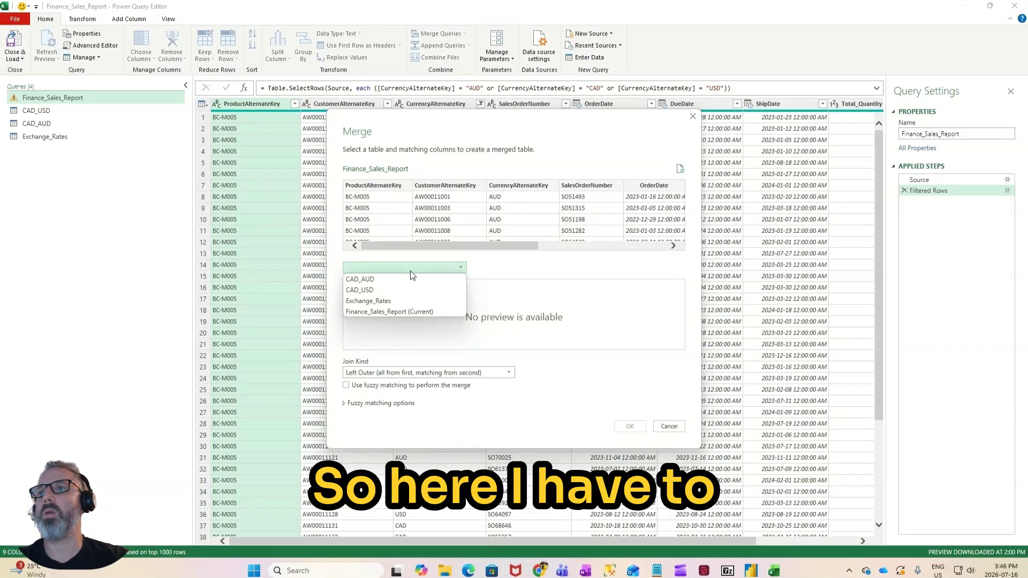
pyautogui.click(412, 302)
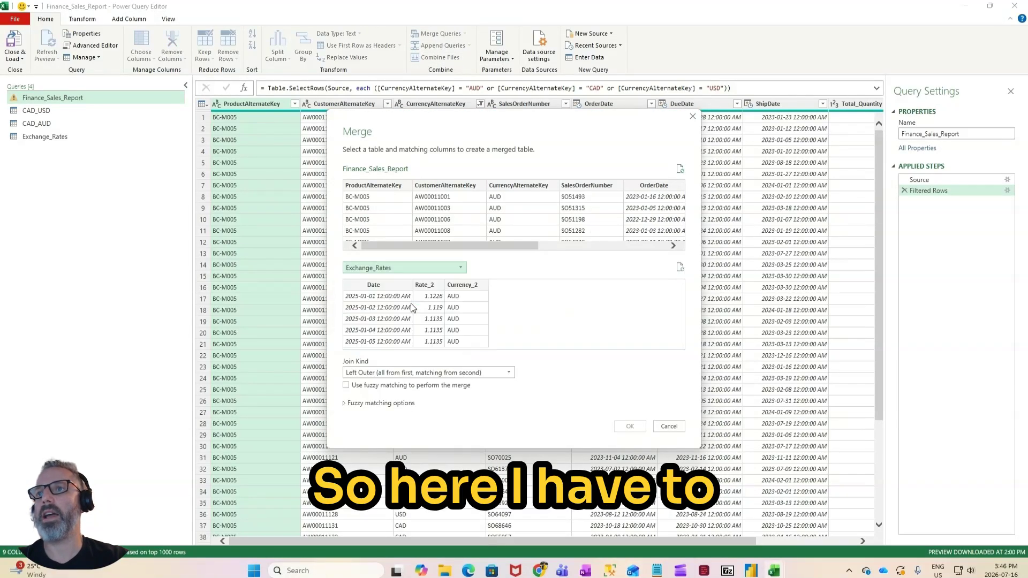
# Step: Match the Date column of Exchange_Rates to ShipDate in the sales report and save the option to ignore privacy level checks
pyautogui.click(382, 286)
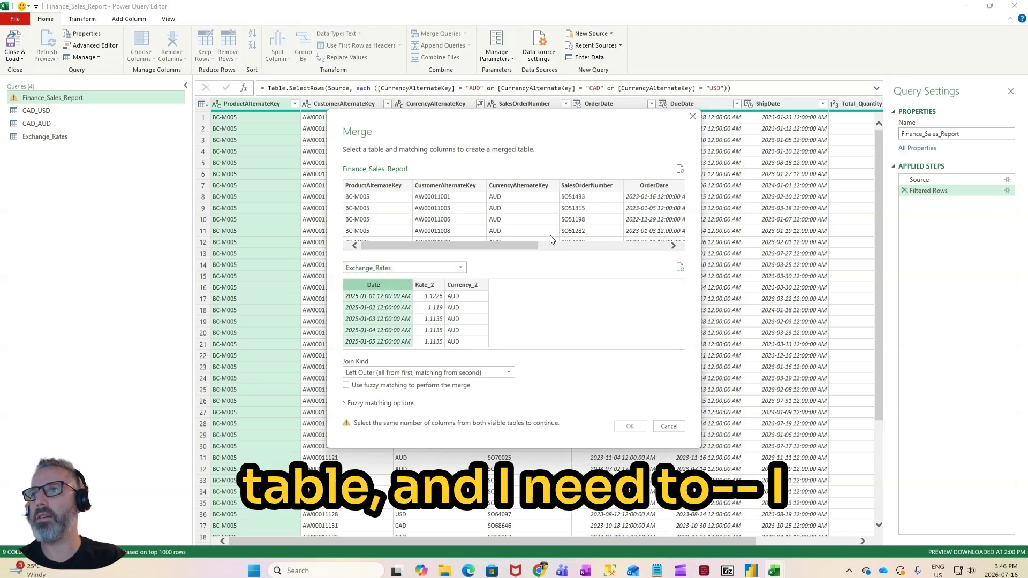
pyautogui.moveTo(509, 245); pyautogui.dragTo(637, 245)
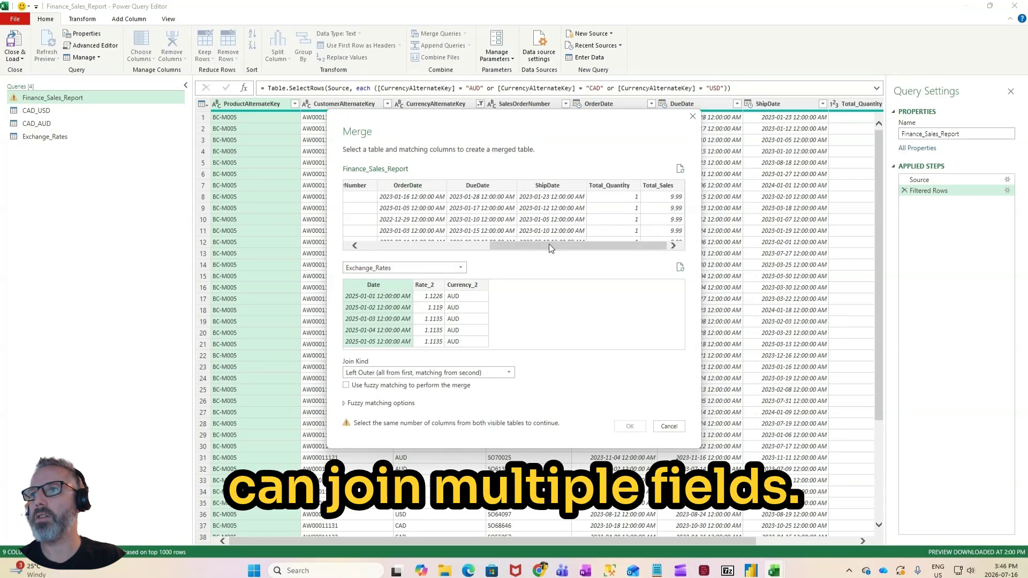
pyautogui.moveTo(550, 248); pyautogui.dragTo(608, 244)
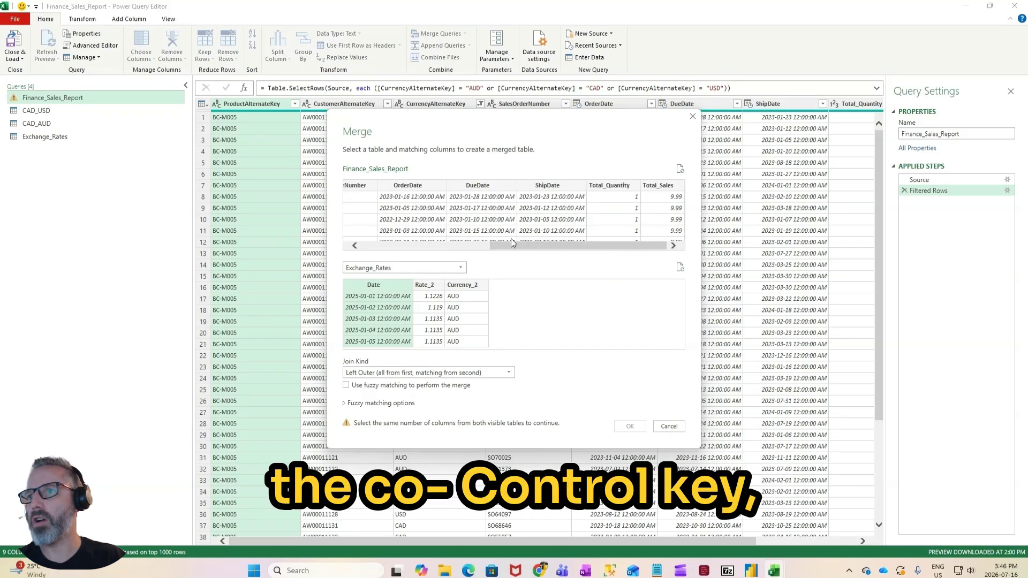
pyautogui.moveTo(538, 245); pyautogui.dragTo(510, 243)
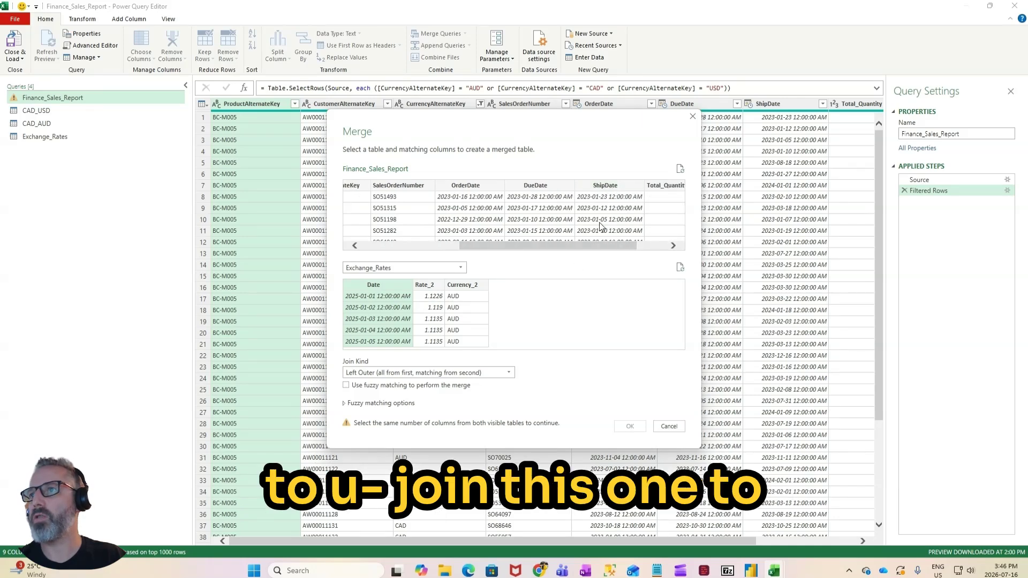
pyautogui.click(604, 187)
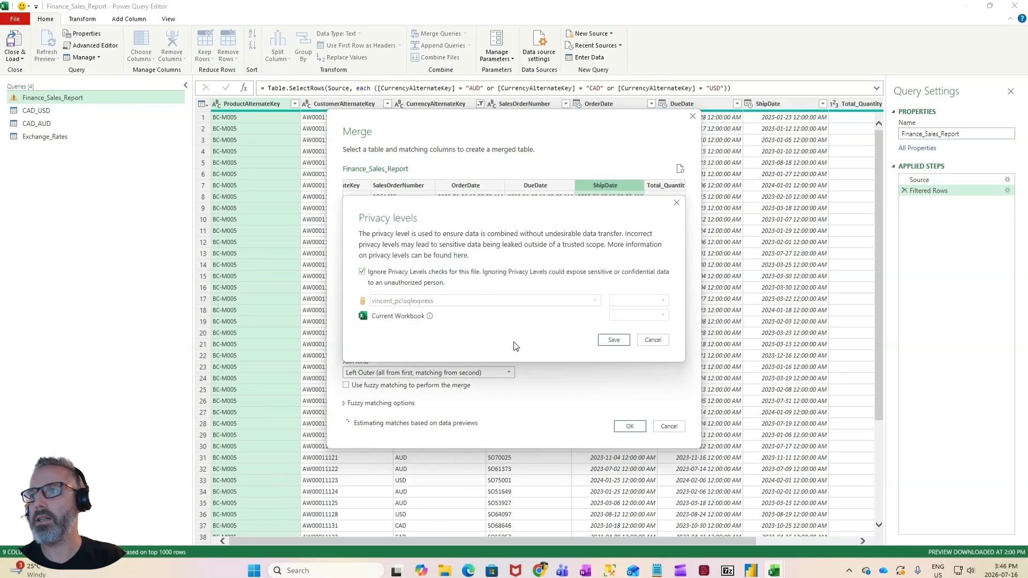
pyautogui.click(614, 340)
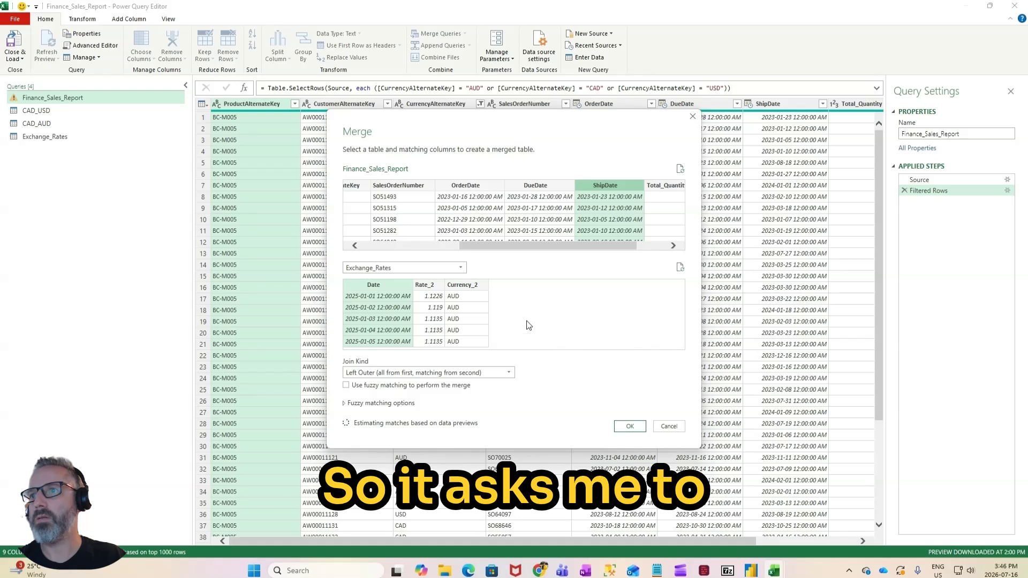
# Step: Add Currency_2 and CurrencyAlternateKey as the second matching pair and complete the merge with a Left Outer join
pyautogui.keyDown('ctrl'); pyautogui.click(428, 285); pyautogui.keyUp('ctrl')
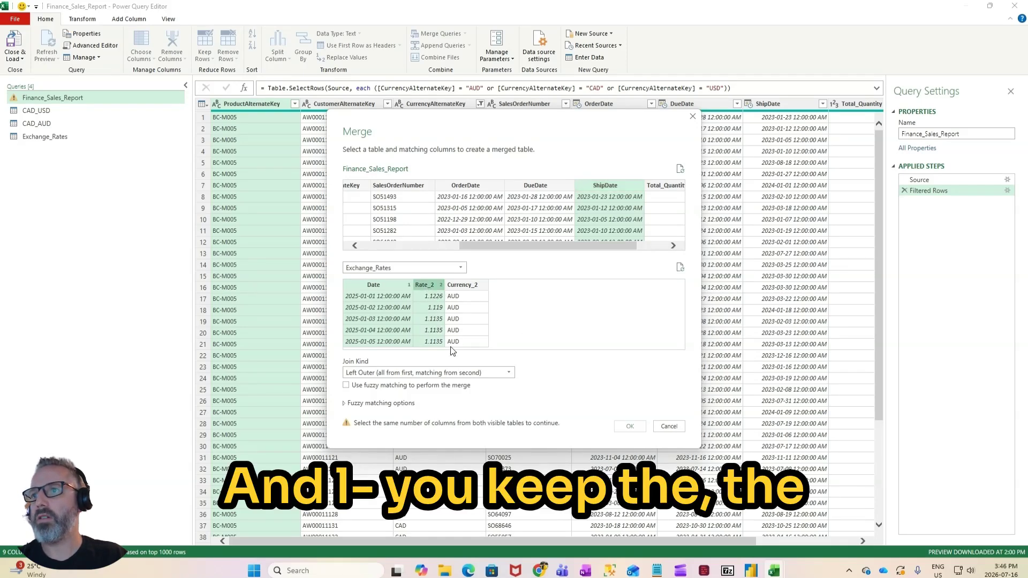
pyautogui.moveTo(491, 246); pyautogui.dragTo(434, 246)
pyautogui.keyDown('ctrl'); pyautogui.click(425, 285); pyautogui.keyUp('ctrl')
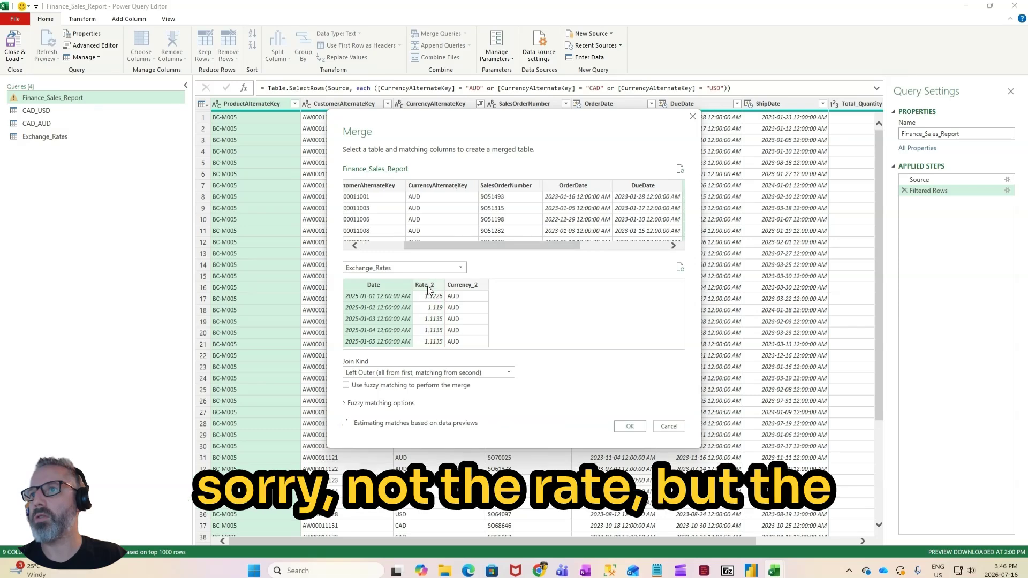
pyautogui.keyDown('ctrl'); pyautogui.click(469, 285); pyautogui.keyUp('ctrl')
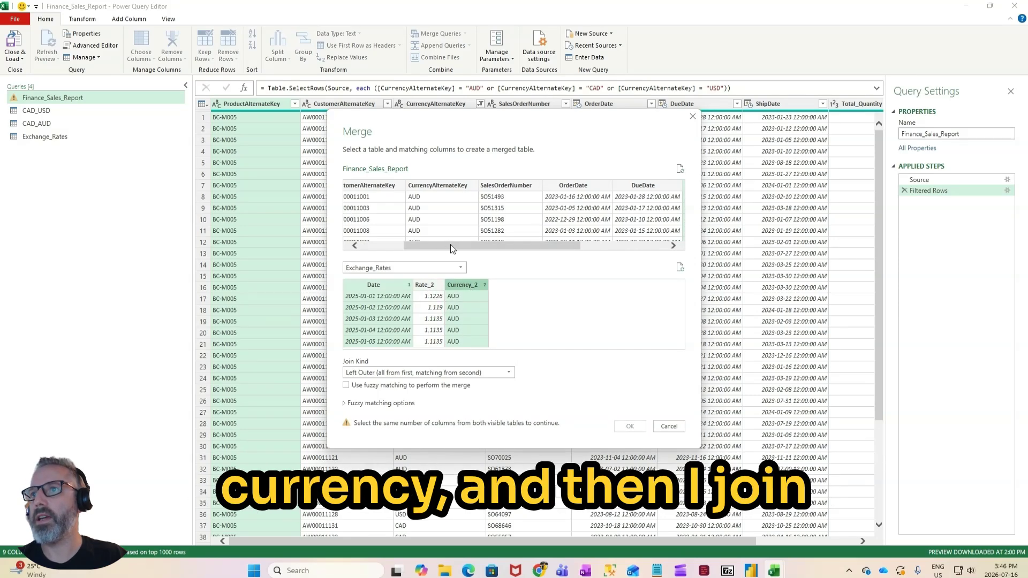
pyautogui.keyDown('ctrl'); pyautogui.click(436, 186); pyautogui.keyUp('ctrl')
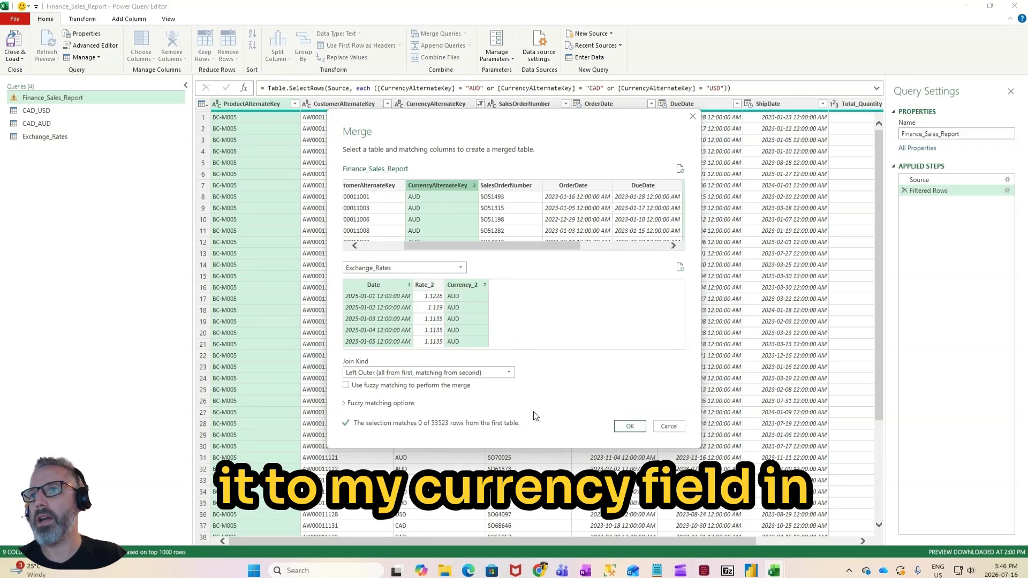
pyautogui.click(627, 427)
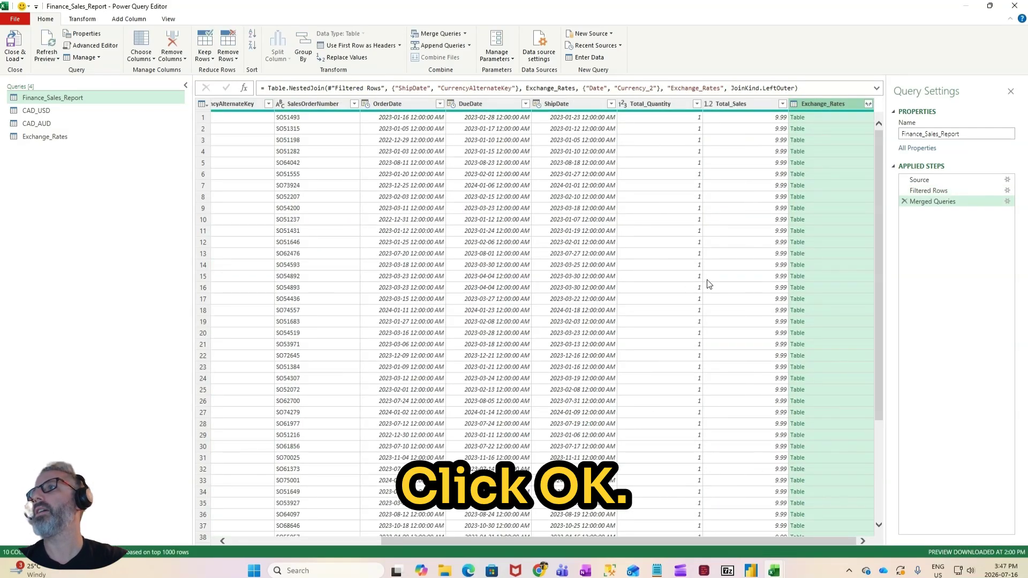
# Step: Expand the merged Exchange_Rates column to only Rate_2, keeping the original column name as prefix, and check the resulting rates
pyautogui.click(869, 106)
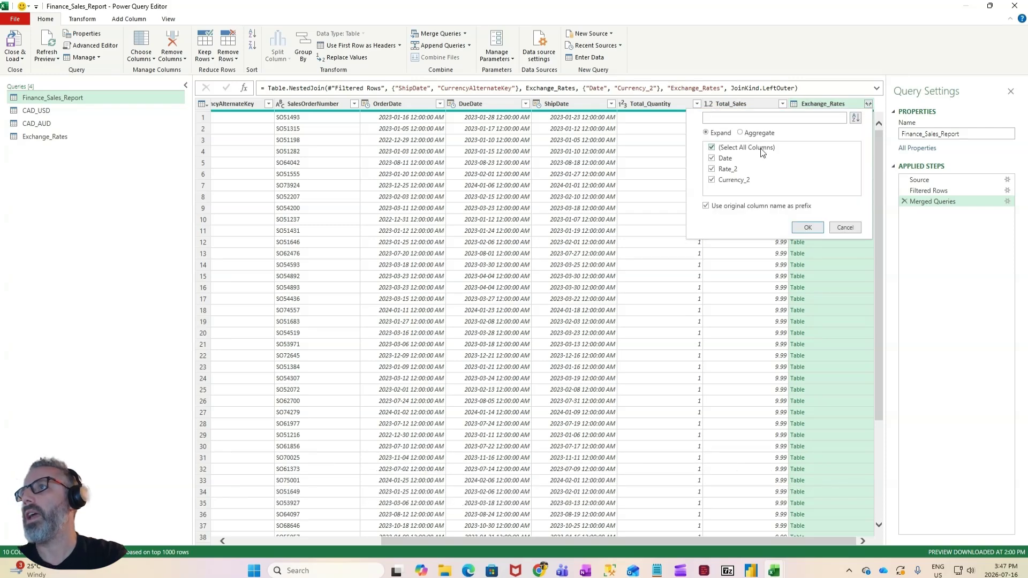
pyautogui.click(712, 149)
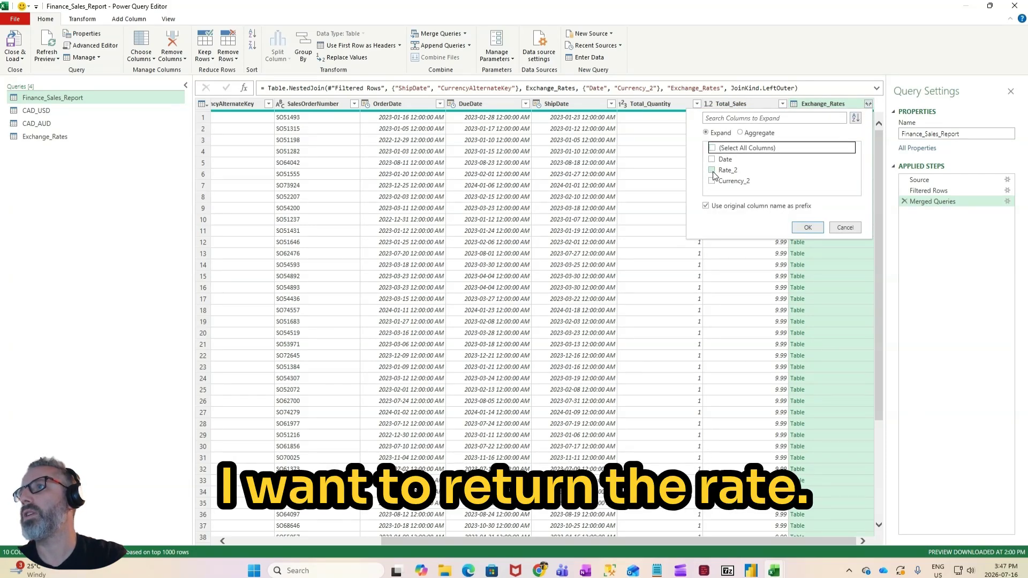
pyautogui.click(713, 170)
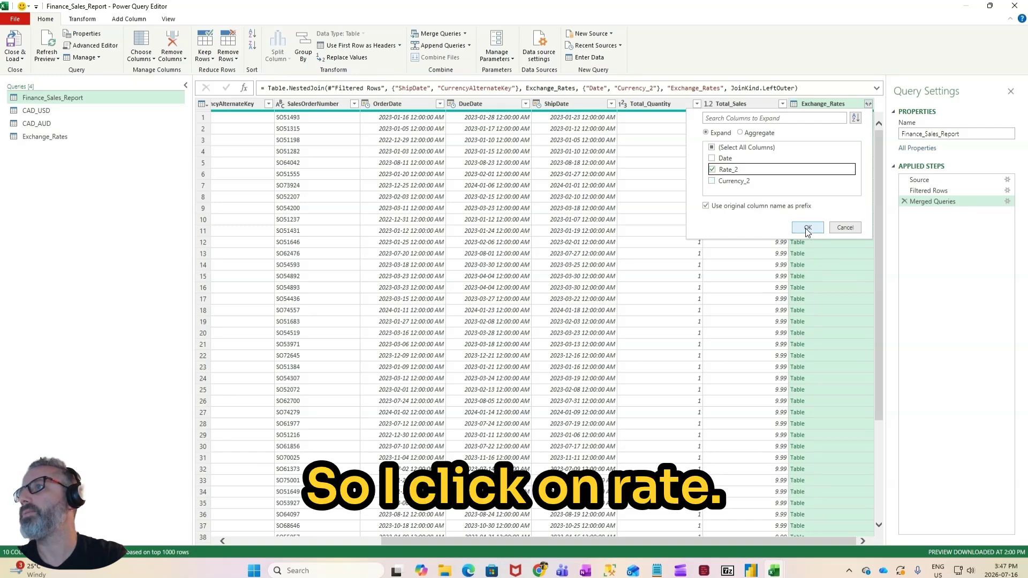
pyautogui.click(808, 228)
pyautogui.scroll(-20, 809, 236)
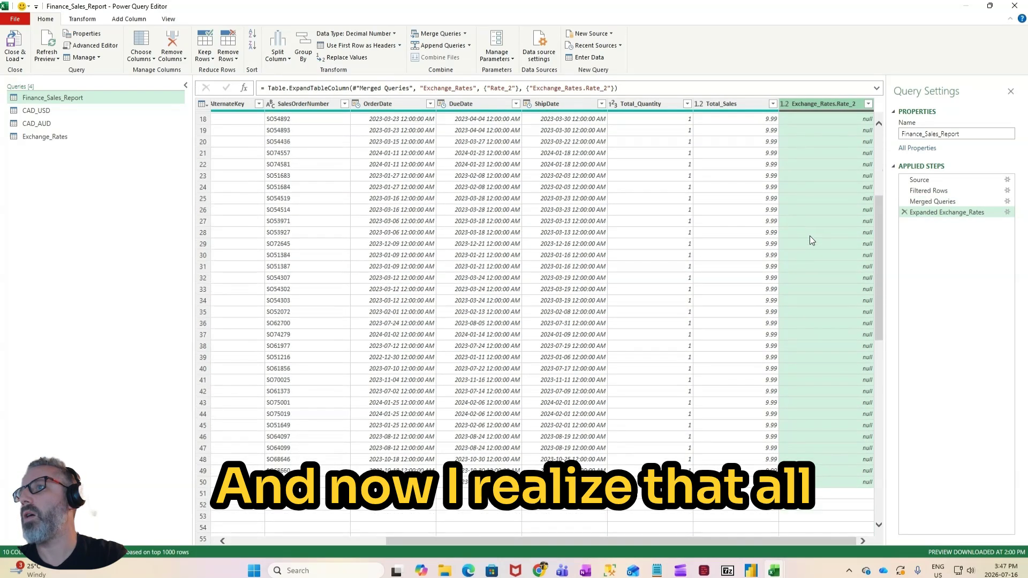
pyautogui.scroll(-20, 812, 238)
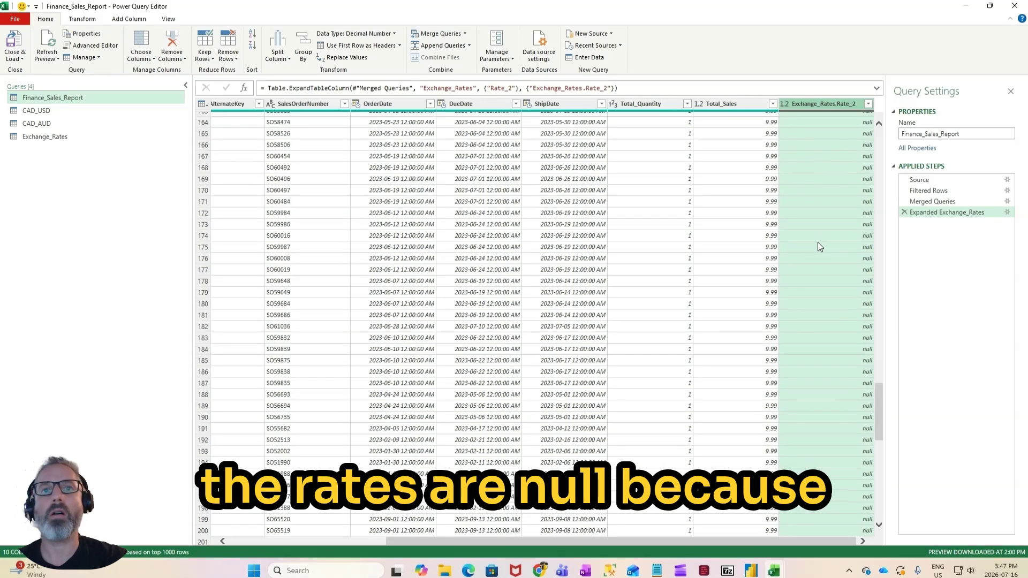
pyautogui.scroll(-17, 819, 240)
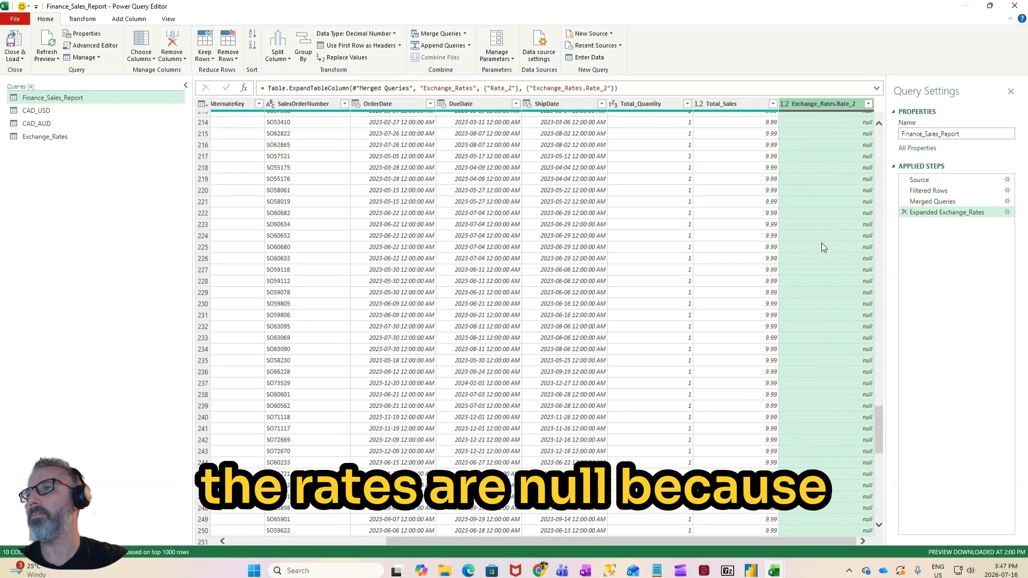
# Step: Close the query editor and load the new queries as connections only
pyautogui.click(15, 59)
pyautogui.click(35, 83)
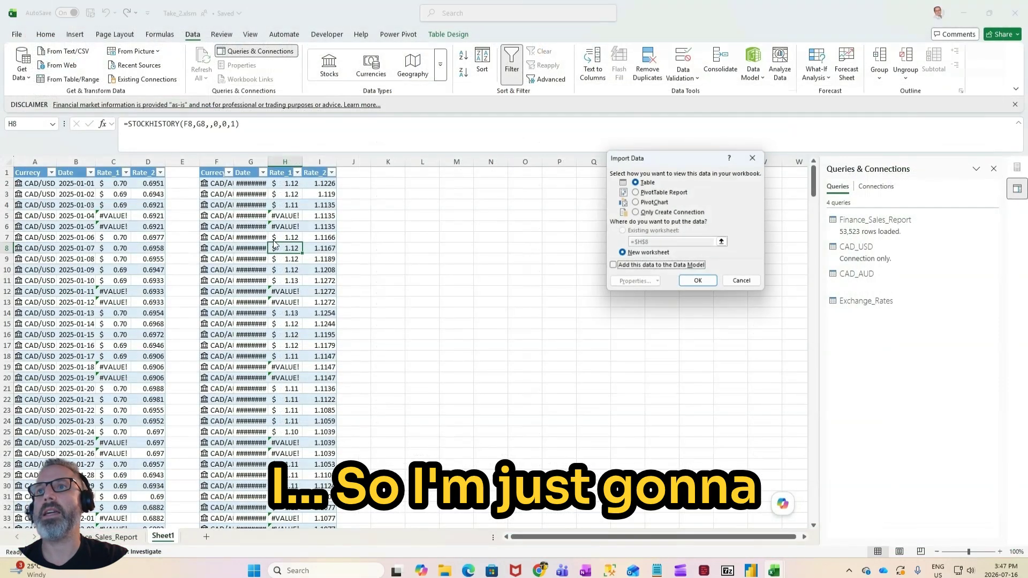
pyautogui.click(673, 213)
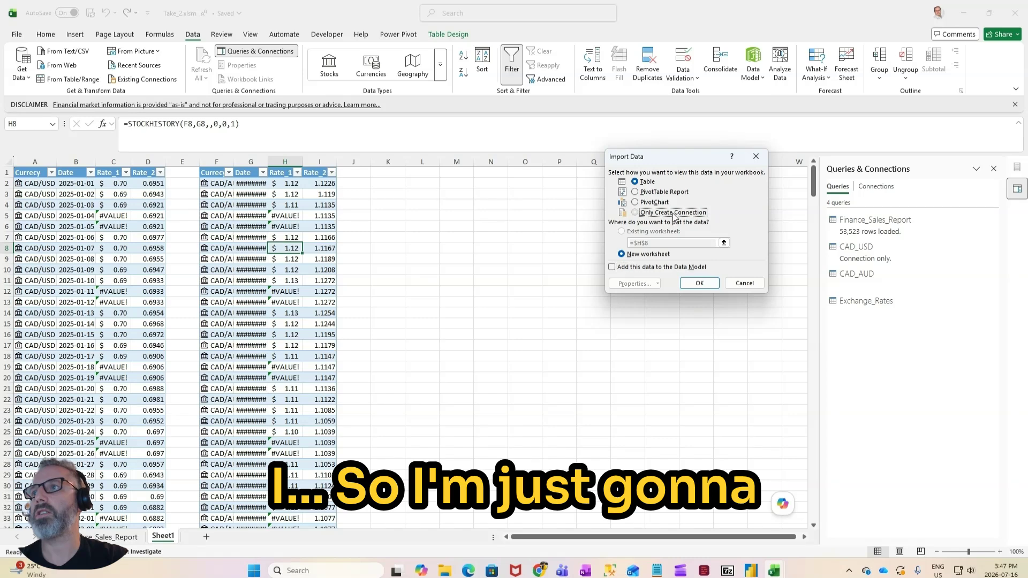
pyautogui.click(699, 283)
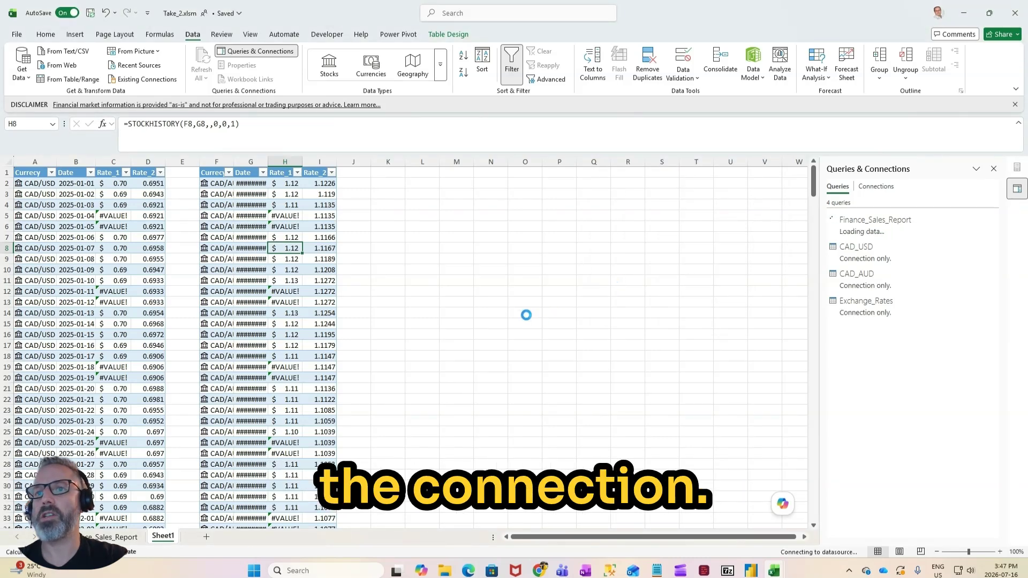
# Step: Compare the years in the Finance_Sales_Report pivot table with the dates covered by the rate tables on Sheet1
pyautogui.click(399, 360)
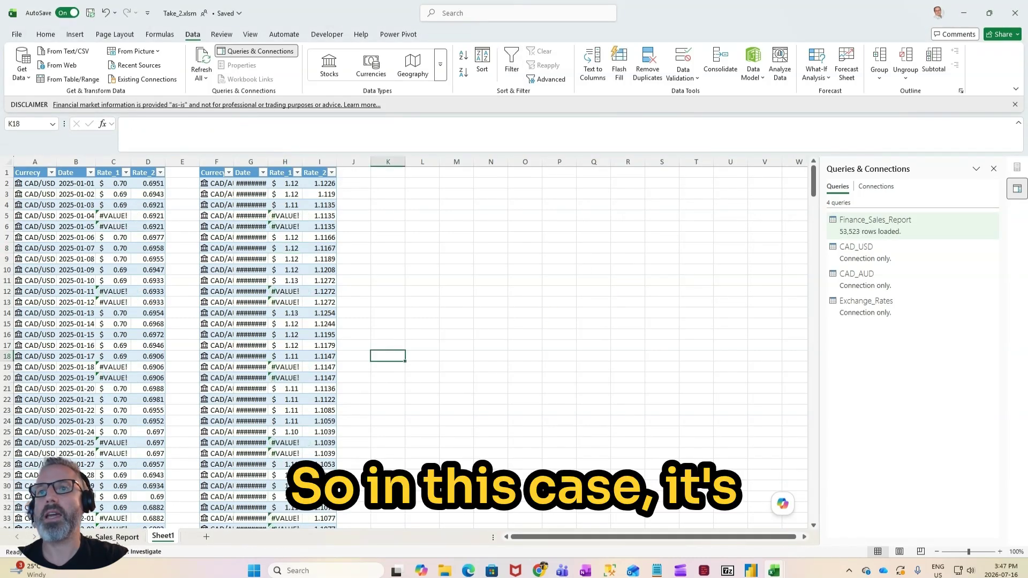
pyautogui.scroll(-1, 273, 289)
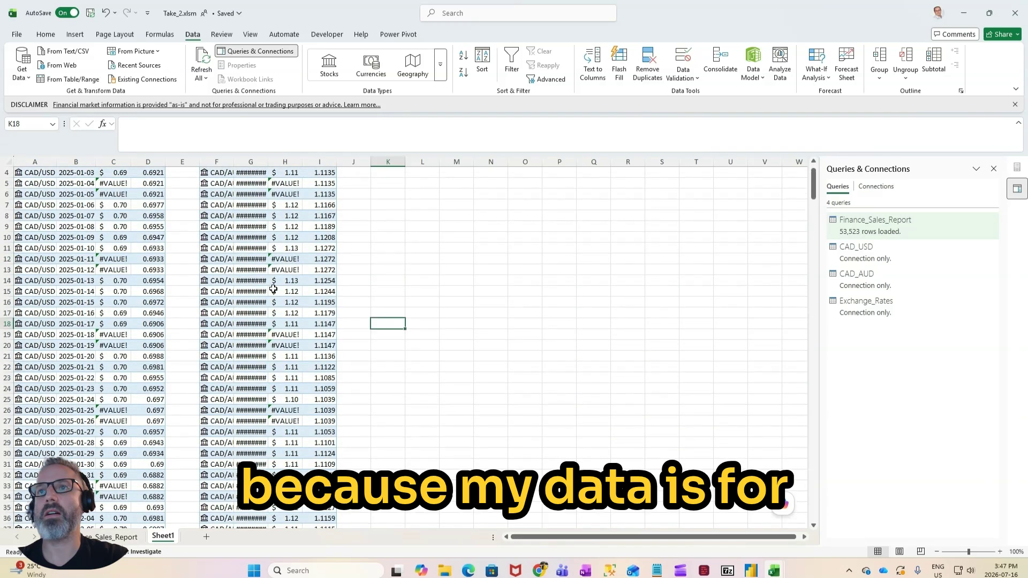
pyautogui.click(100, 537)
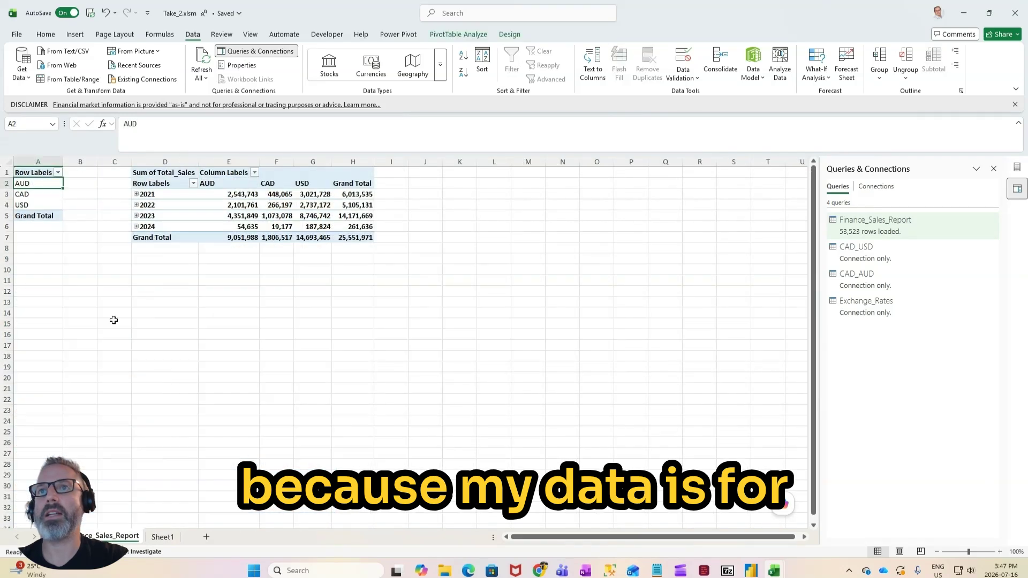
pyautogui.click(167, 186)
pyautogui.click(162, 228)
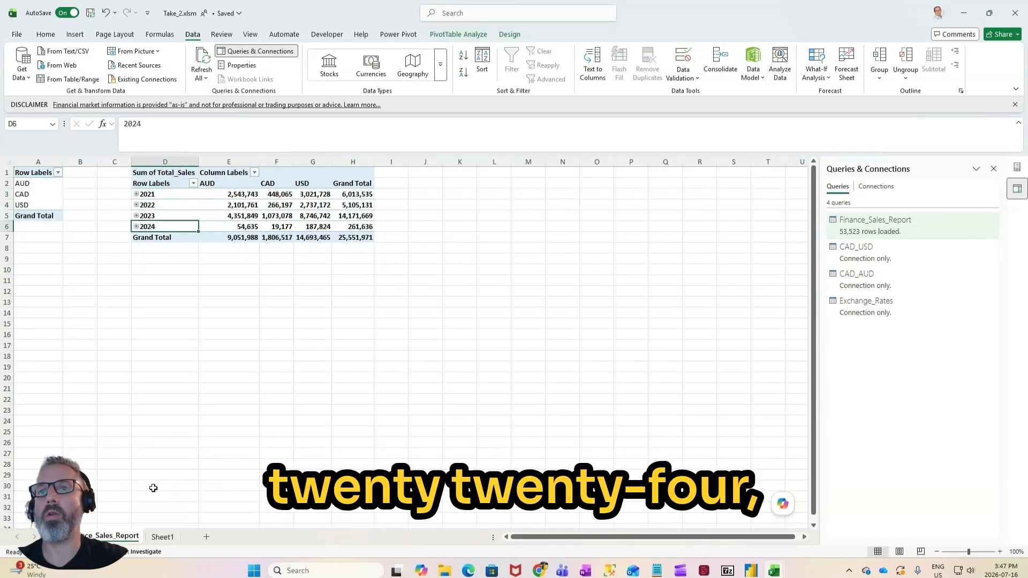
pyautogui.click(162, 537)
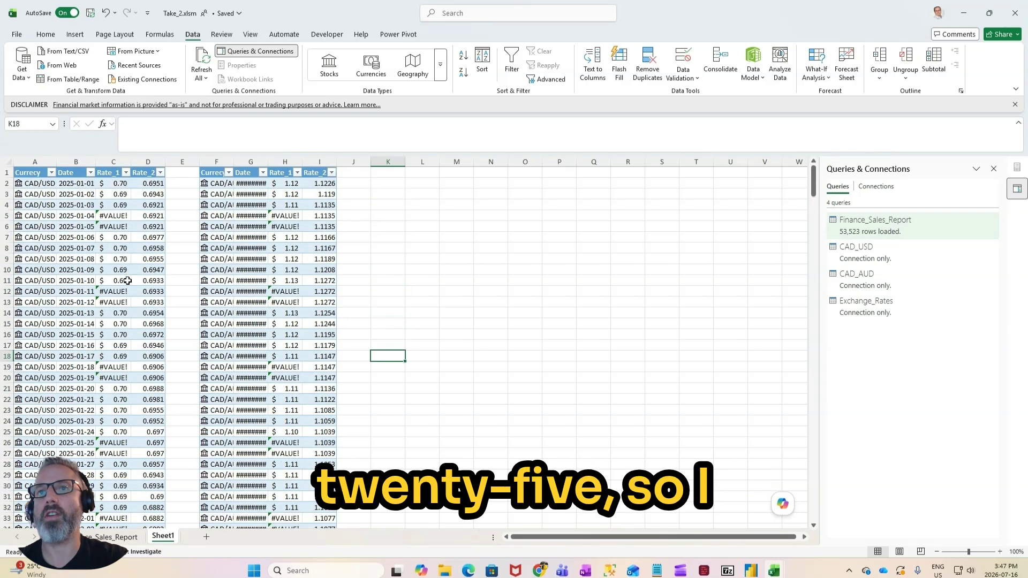
pyautogui.scroll(-9, 128, 280)
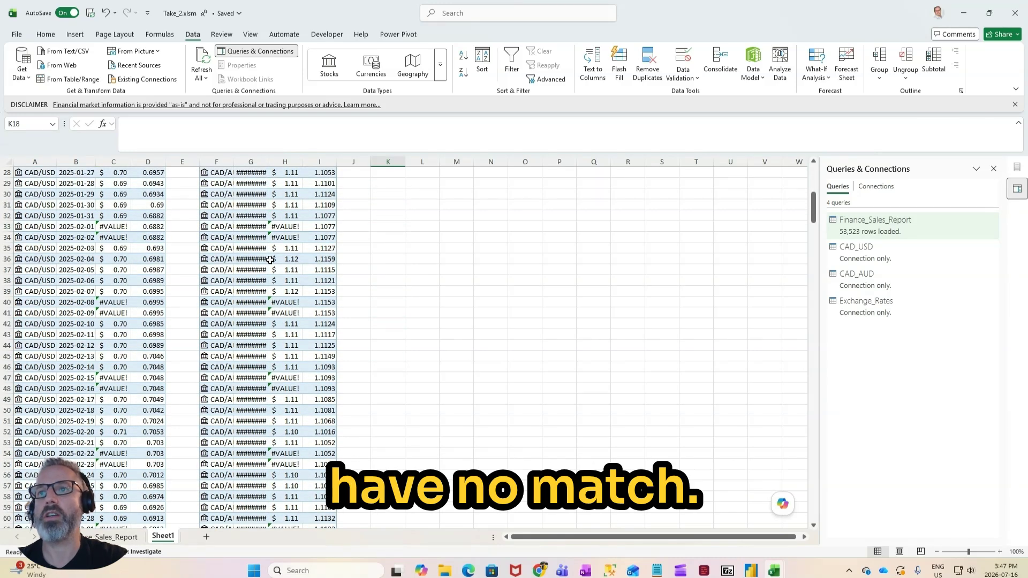
pyautogui.scroll(-4, 99, 358)
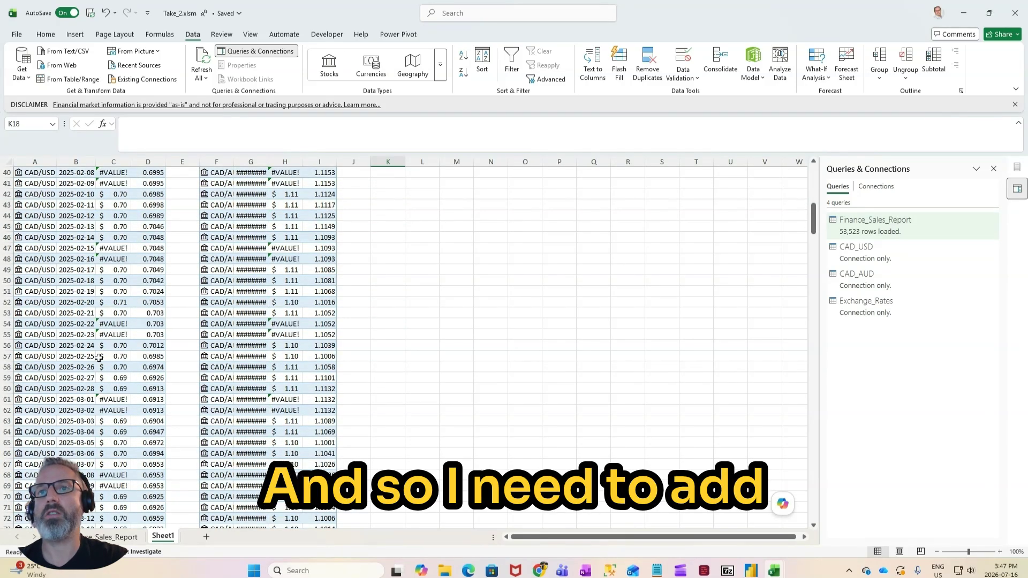
pyautogui.scroll(-20, 88, 401)
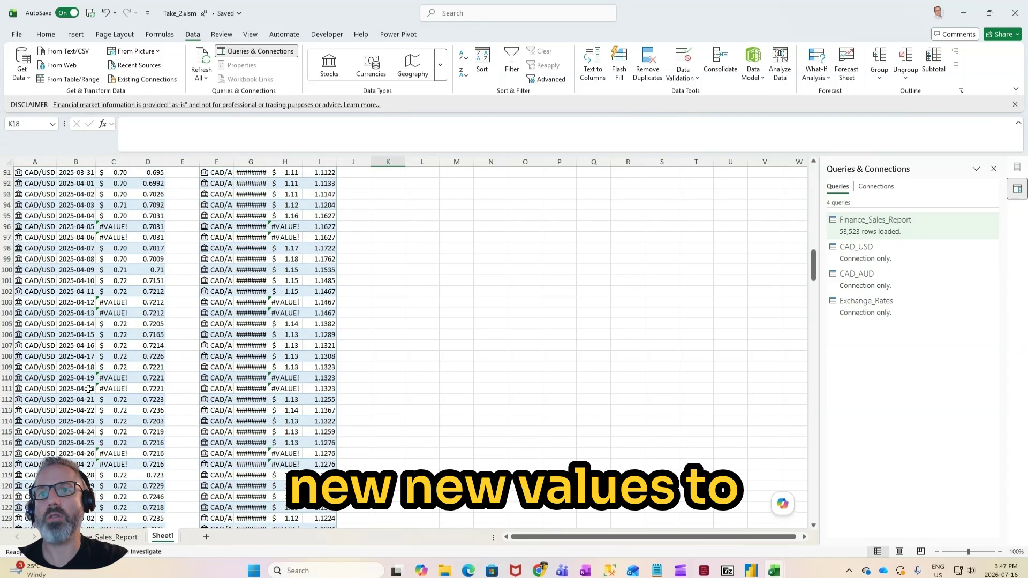
# Step: Extend the Date column of the CAD/USD table below its last row with daily dates from 2021-01-01 to 2024-12-31
pyautogui.scroll(-12, 88, 401)
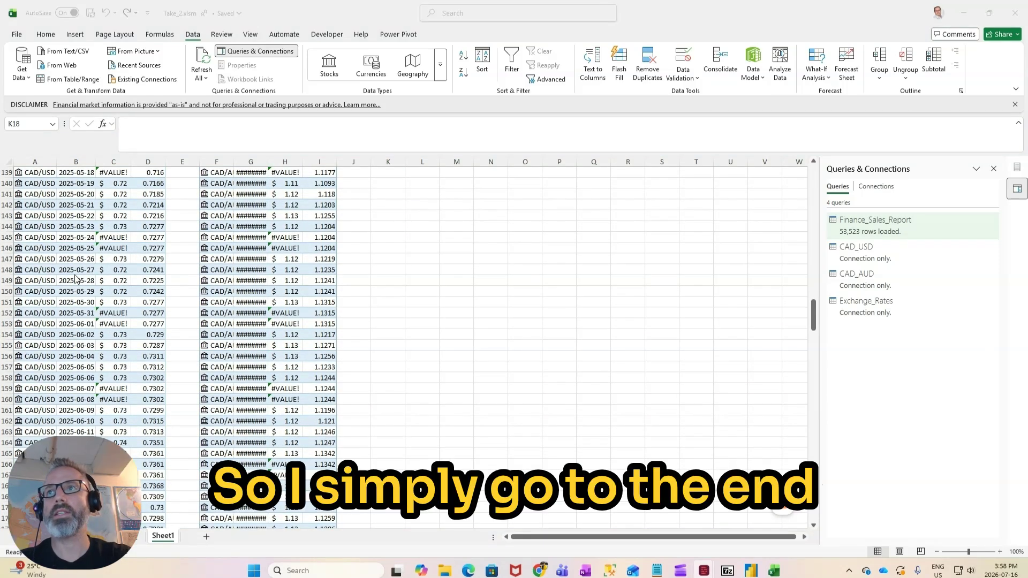
pyautogui.click(75, 254)
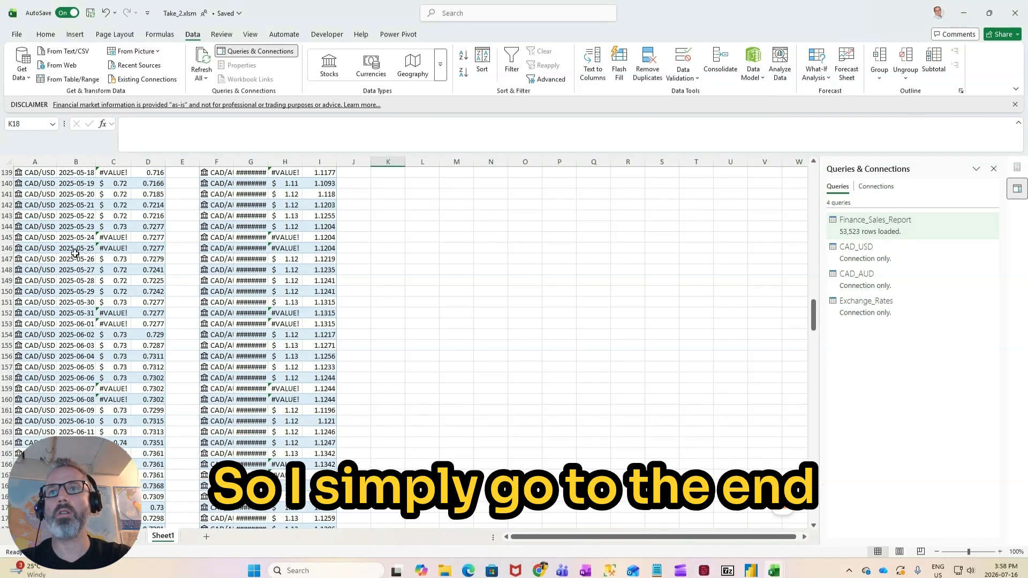
pyautogui.scroll(-20, 56, 267)
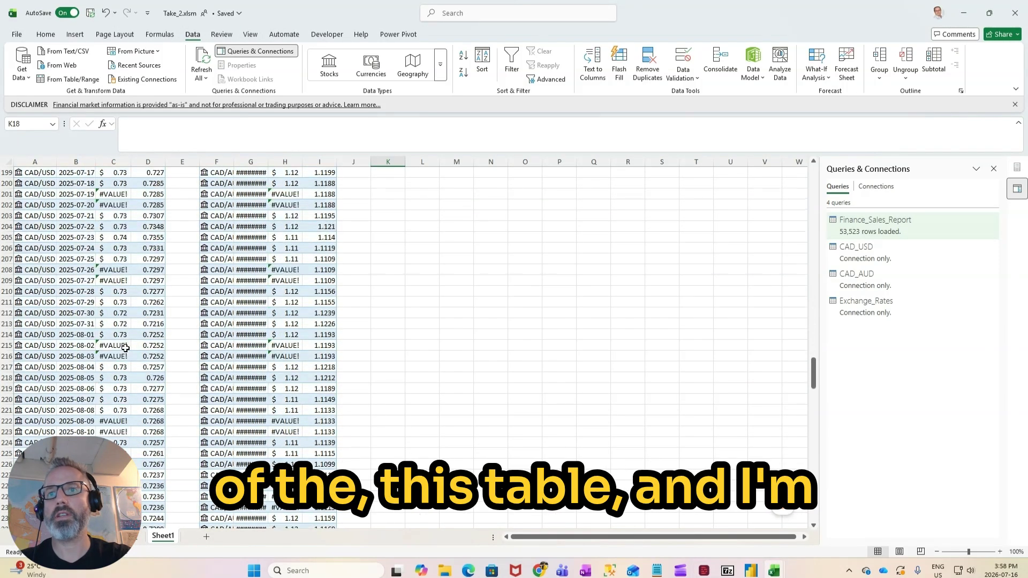
pyautogui.scroll(-20, 793, 396)
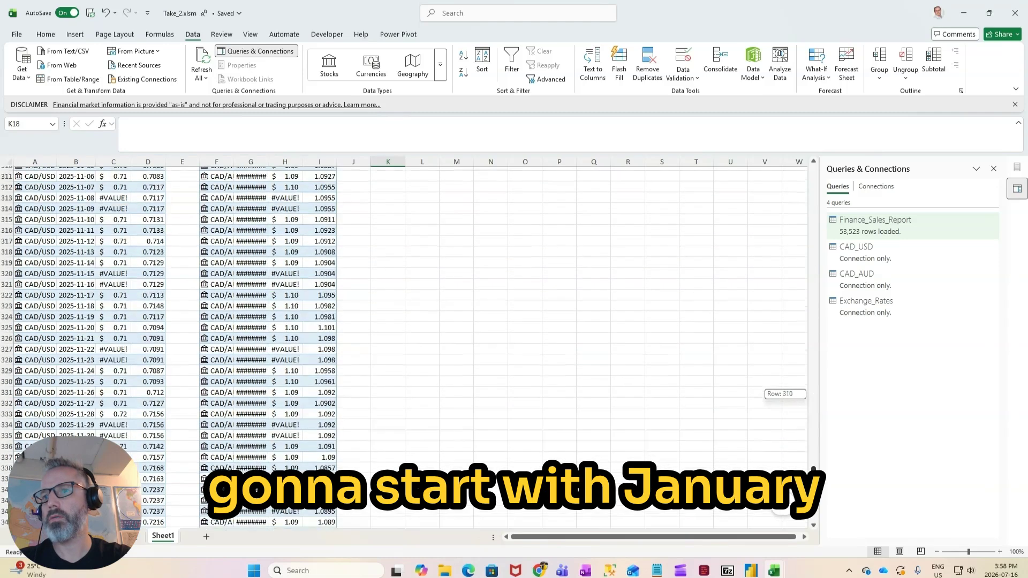
pyautogui.scroll(-3, 184, 514)
pyautogui.click(75, 426)
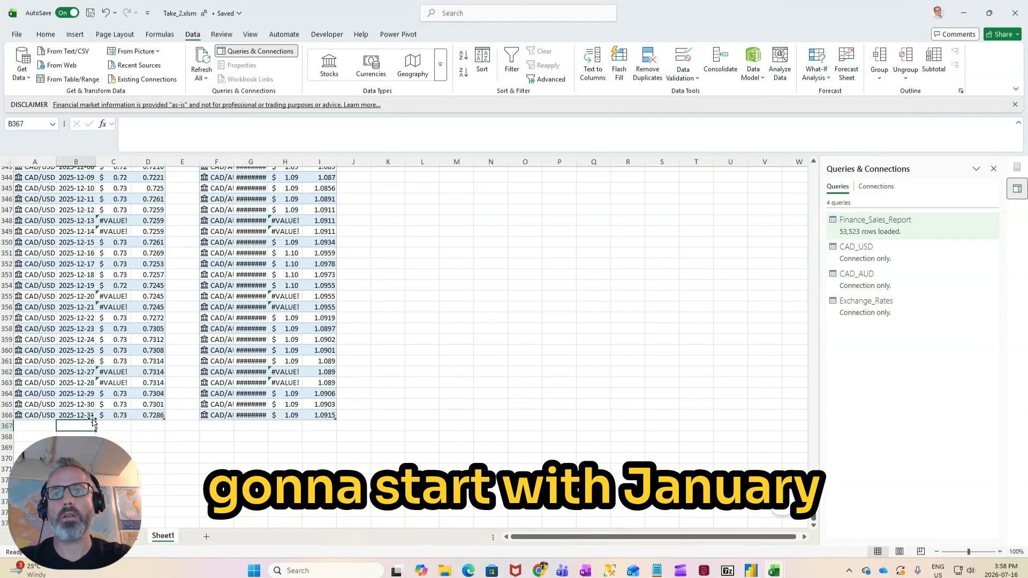
pyautogui.write('2021-')
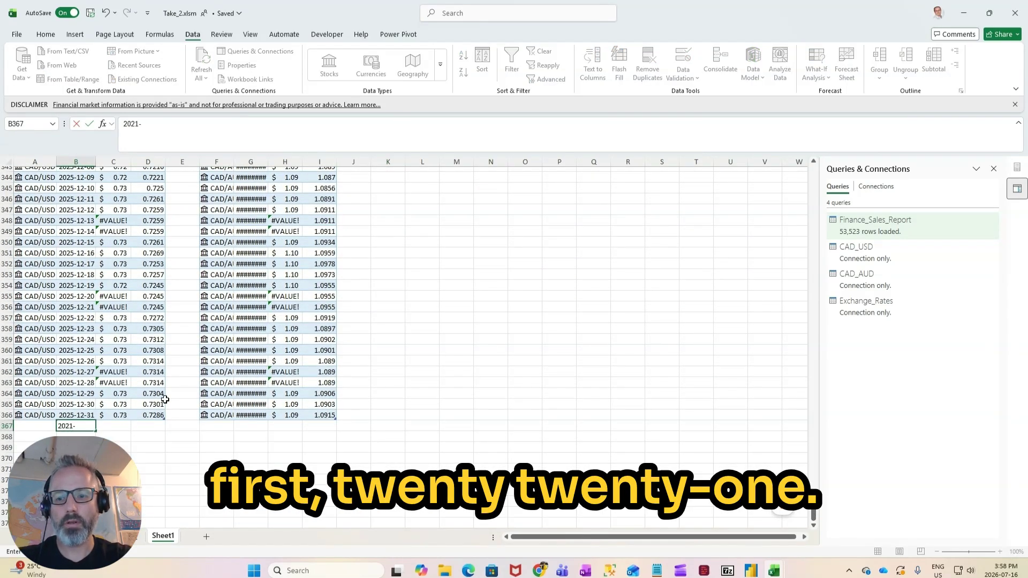
pyautogui.write('01-01')
pyautogui.hotkey('ctrl', 'Return')
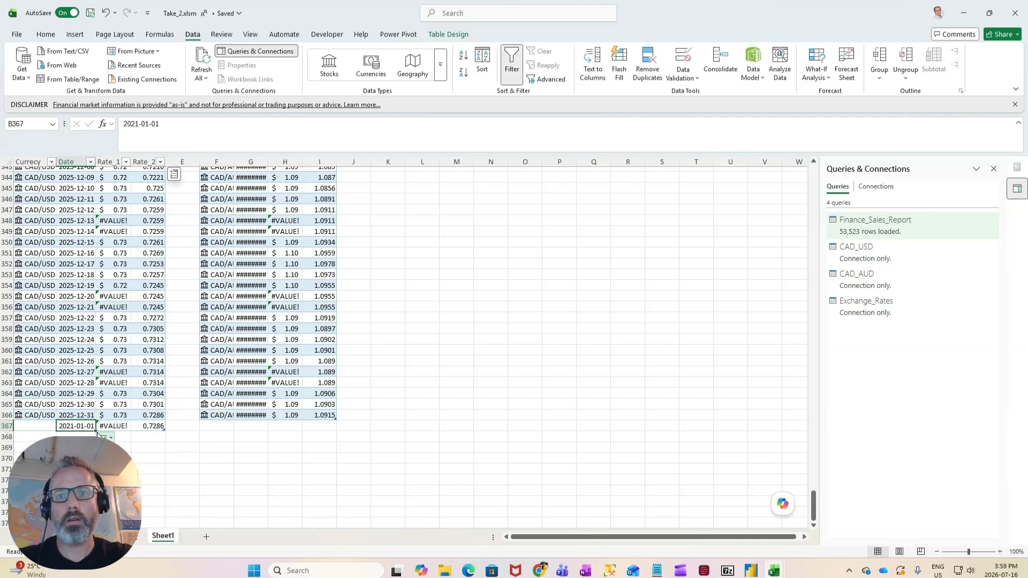
pyautogui.moveTo(97, 432); pyautogui.dragTo(102, 282)
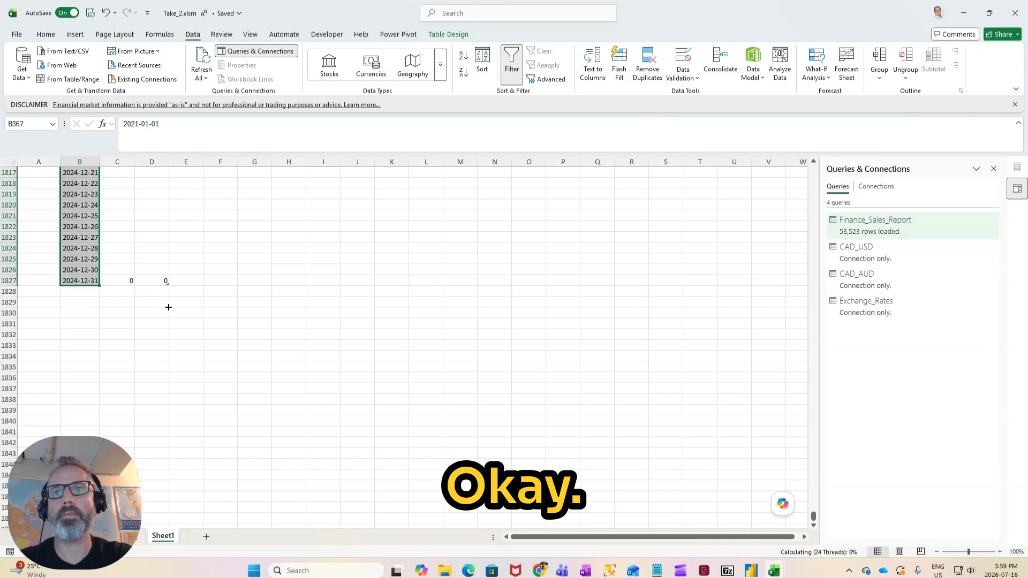
# Step: Copy the CAD/USD currency entry from row 366 into all the newly added rows of that table
pyautogui.scroll(20, 168, 307)
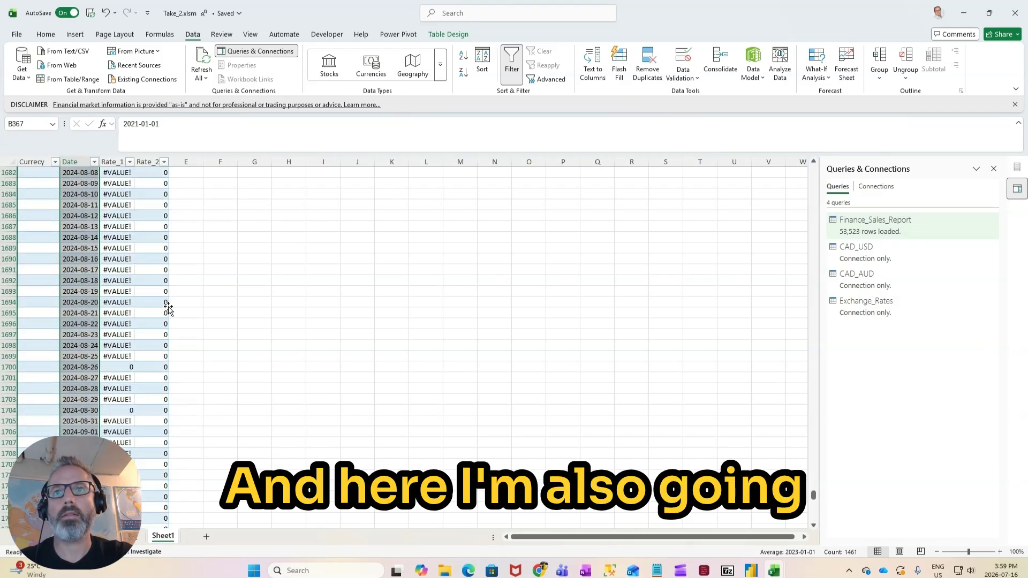
pyautogui.scroll(20, 168, 307)
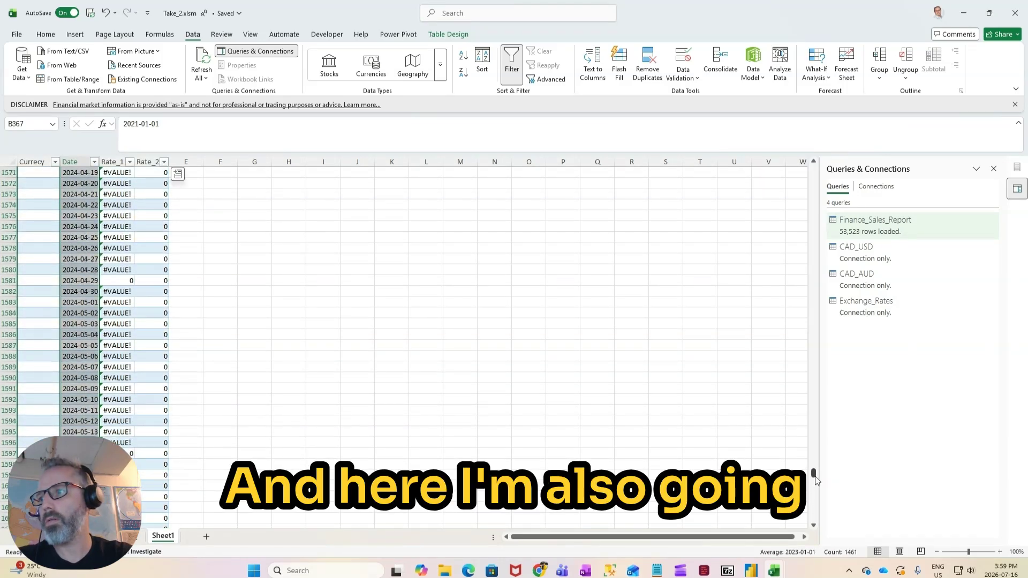
pyautogui.moveTo(815, 478); pyautogui.dragTo(801, 237)
pyautogui.click(45, 213)
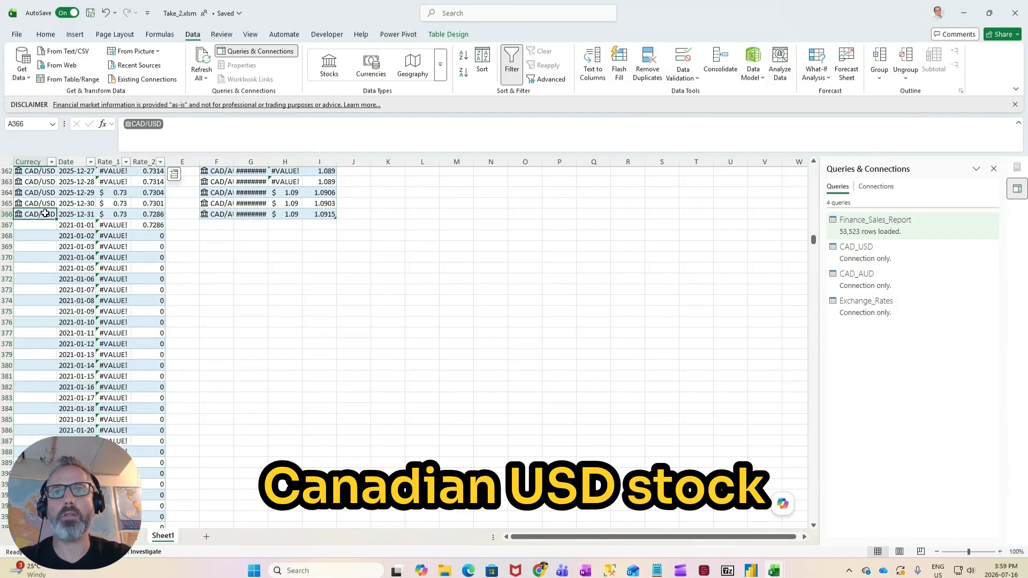
pyautogui.hotkey('ctrl', 'c')
pyautogui.press('Down')
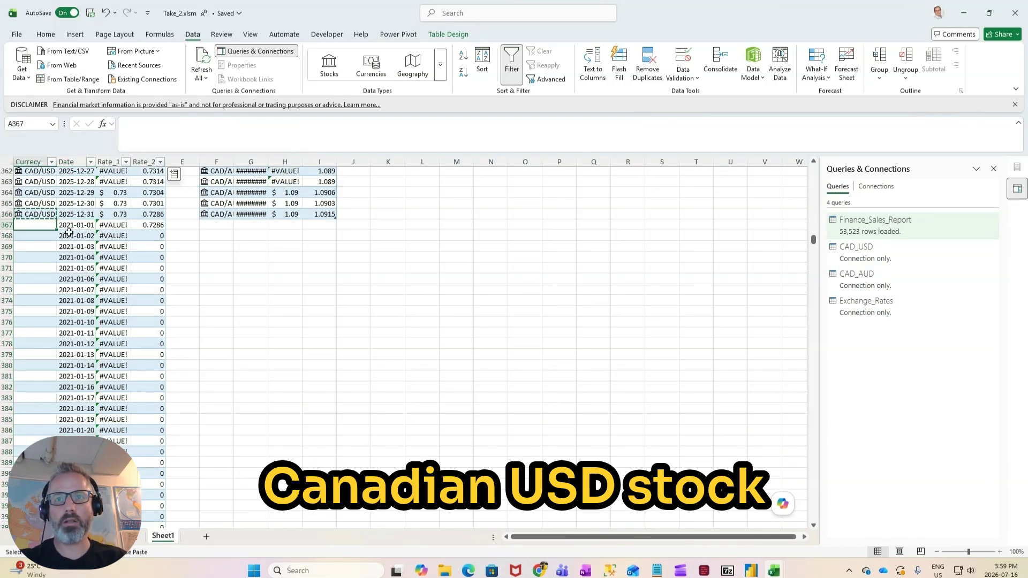
pyautogui.hotkey('ctrl', 'shift', 'Down')
pyautogui.hotkey('ctrl', 'v')
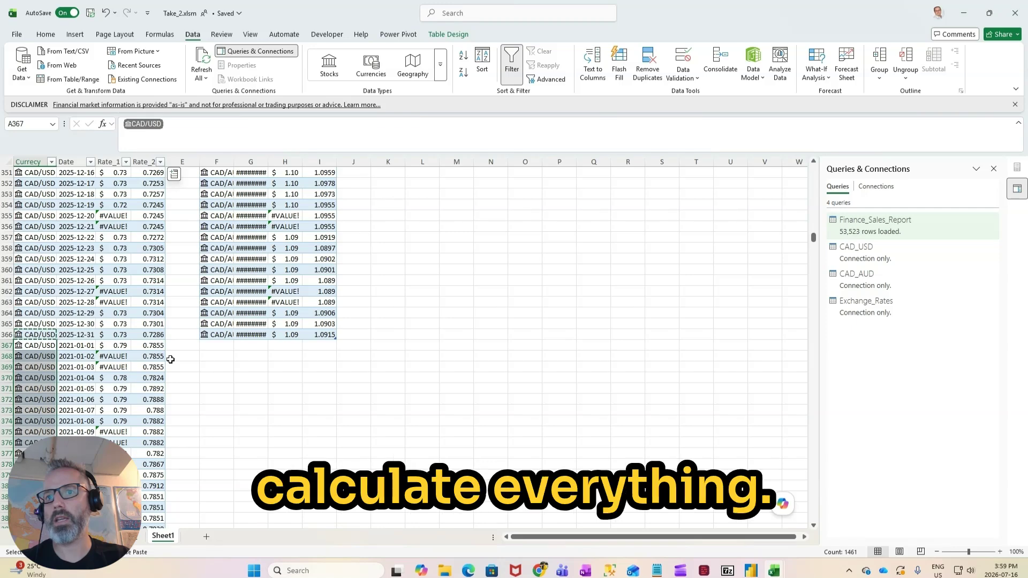
# Step: Copy the added CAD/USD dates, 2021-01-01 to 2024-12-31, to the end of the CAD/AUD table's Date column
pyautogui.click(90, 345)
pyautogui.hotkey('ctrl', 'shift', 'Down')
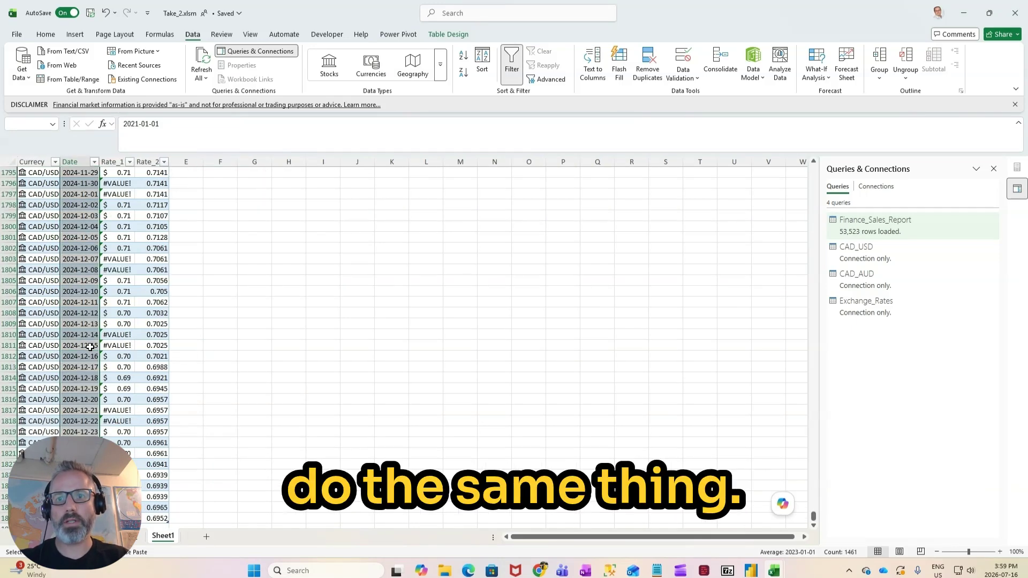
pyautogui.hotkey('ctrl', 'c')
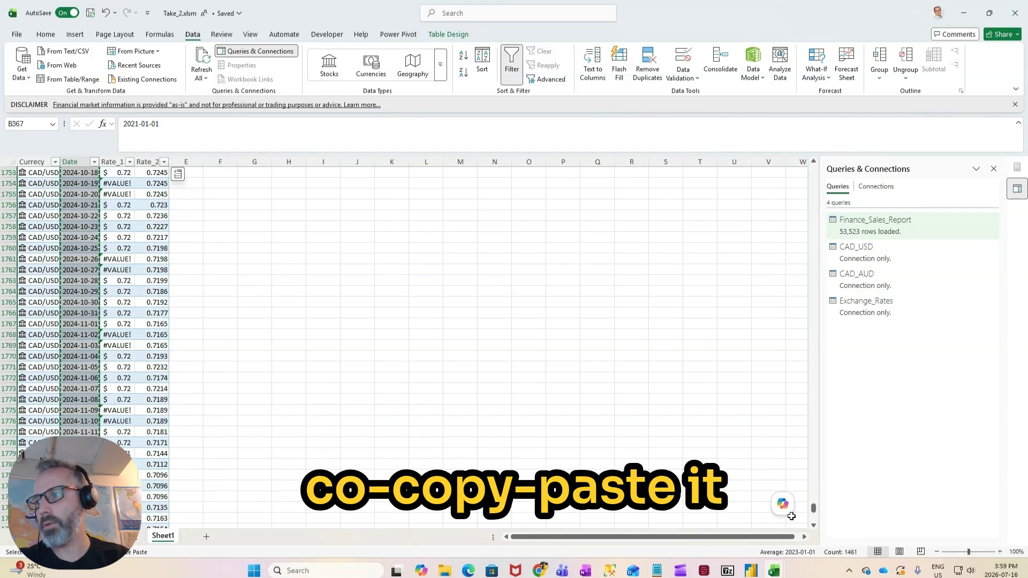
pyautogui.moveTo(813, 515); pyautogui.dragTo(831, 238)
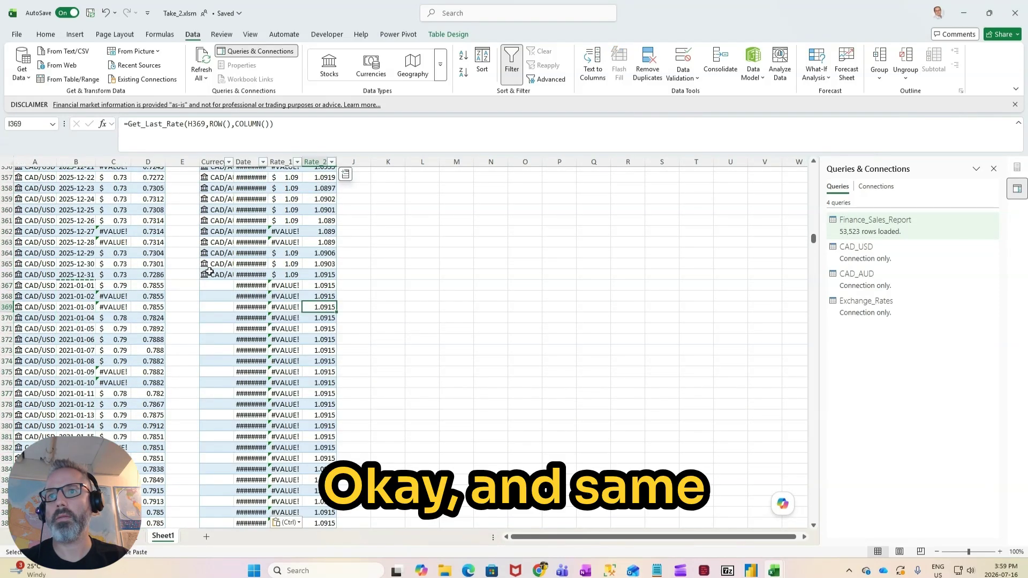
# Step: Copy the CAD/AUD currency entry from row 366 into all the newly added rows of its table
pyautogui.click(211, 274)
pyautogui.hotkey('ctrl', 'c')
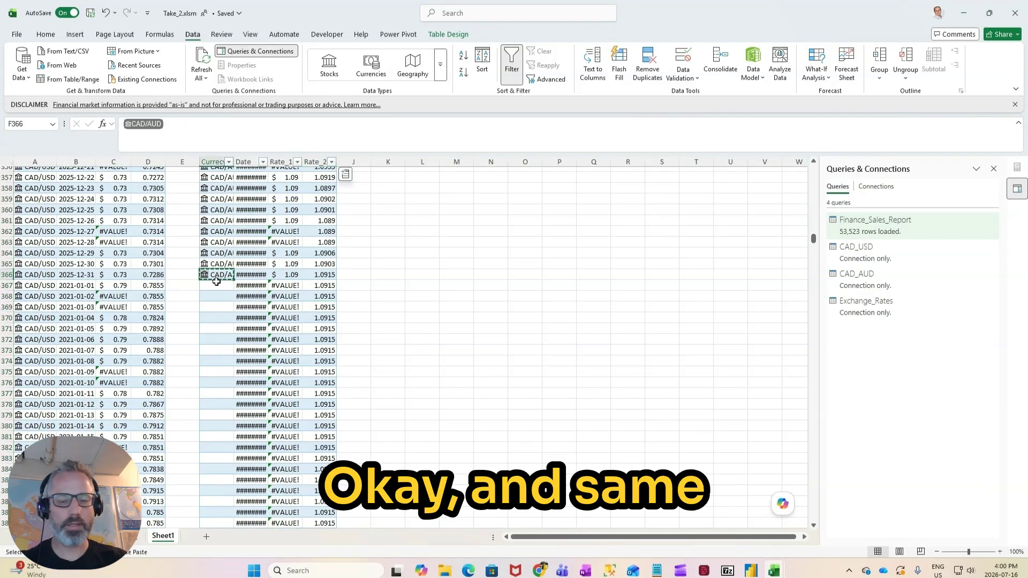
pyautogui.click(217, 281)
pyautogui.hotkey('ctrl', 'shift', 'Down')
pyautogui.hotkey('ctrl', 'v')
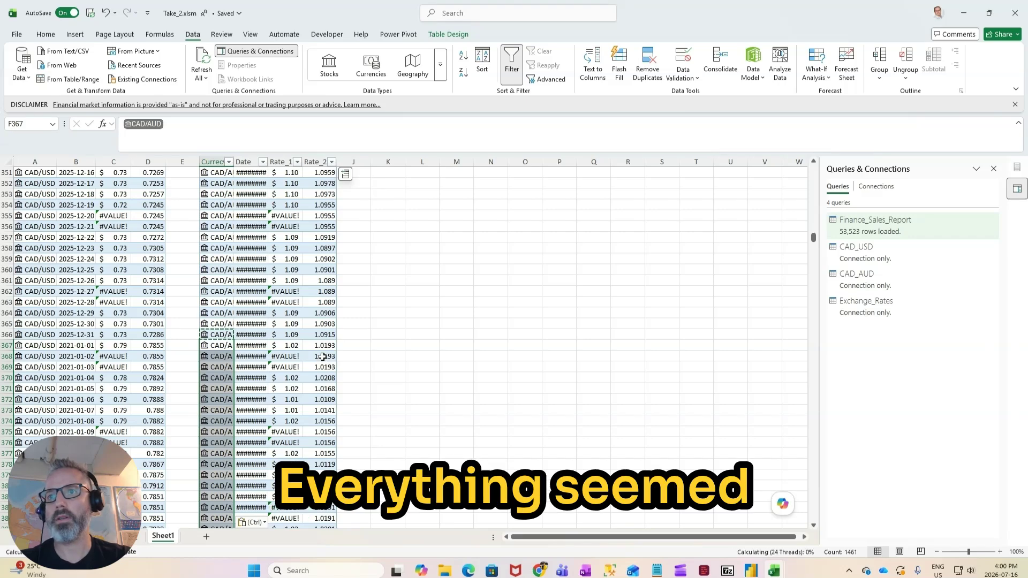
pyautogui.scroll(-1, 322, 358)
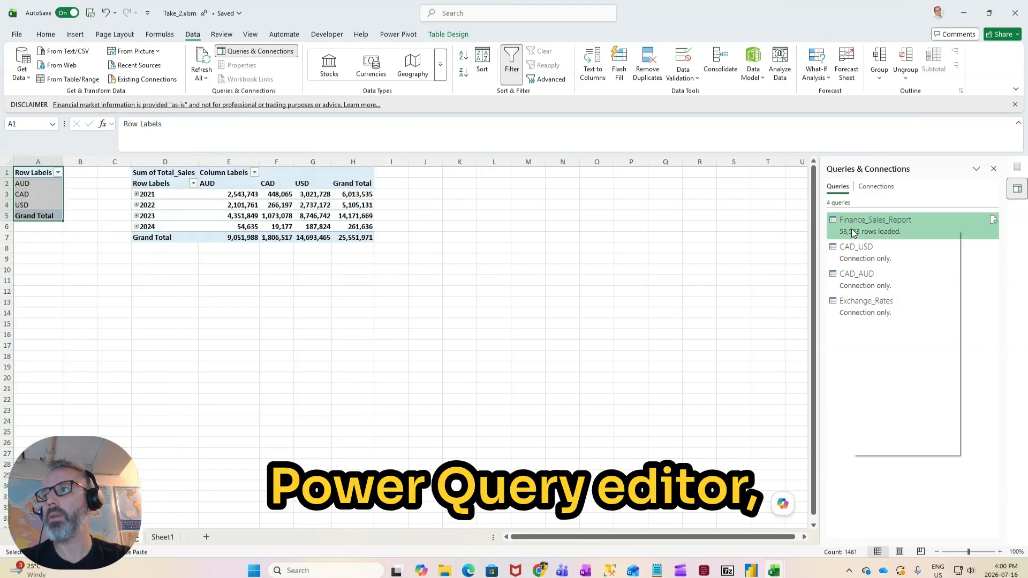
# Step: Open the Finance_Sales_Report query for editing and check the Exchange_Rates.Rate_2 values and the currency of rows with null rates
pyautogui.rightClick(851, 230)
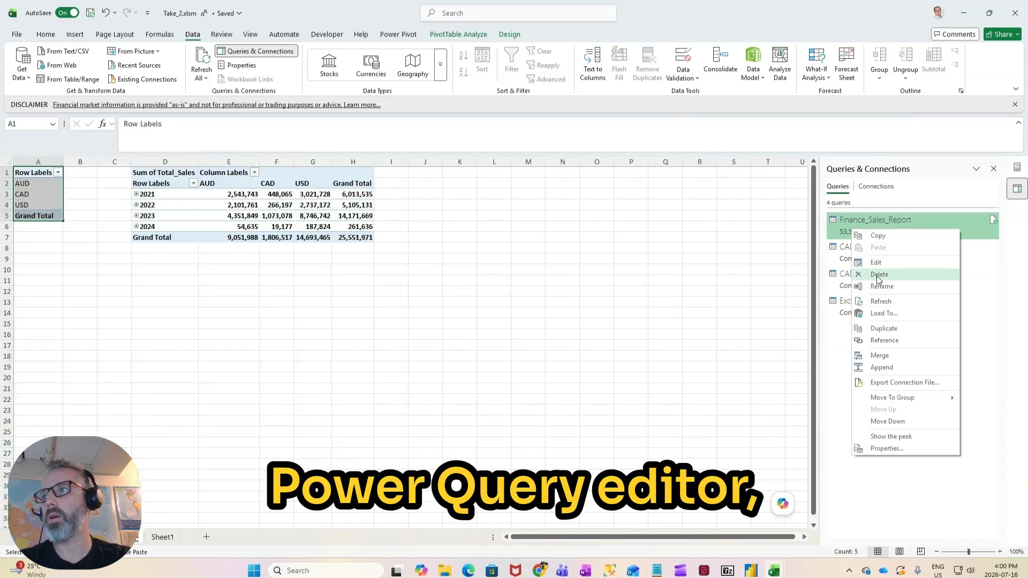
pyautogui.click(871, 261)
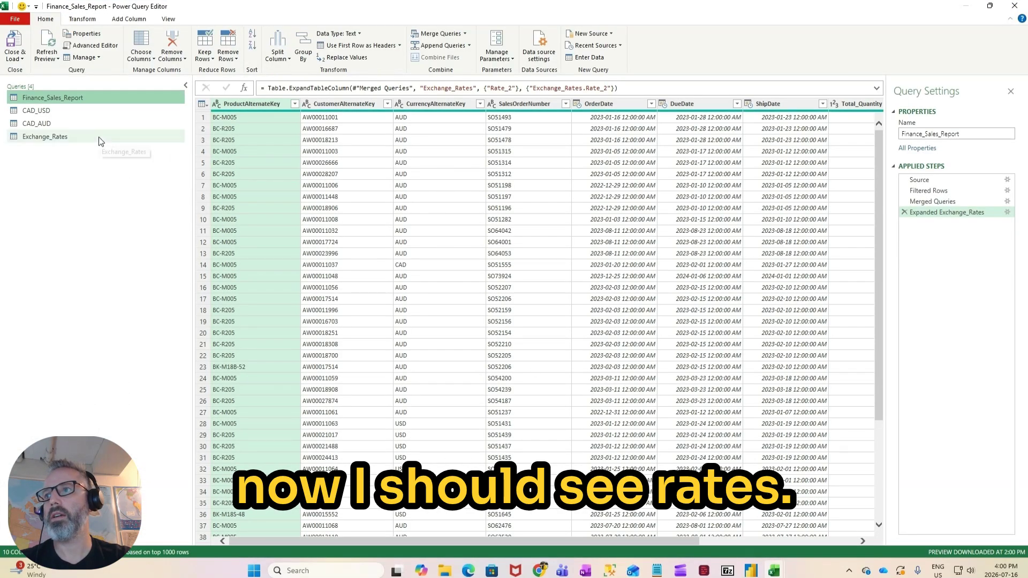
pyautogui.moveTo(403, 542); pyautogui.dragTo(560, 542)
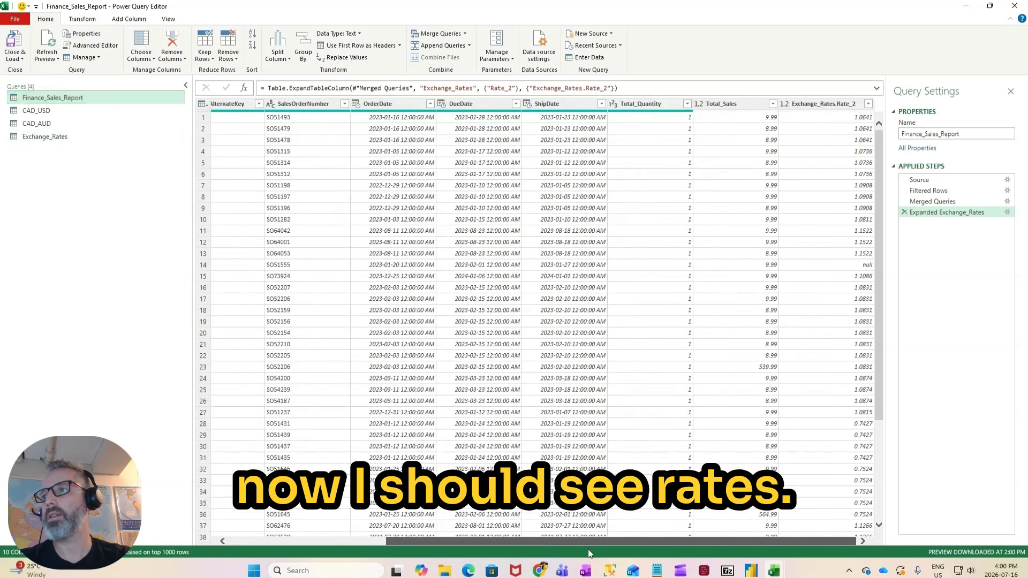
pyautogui.scroll(-15, 838, 268)
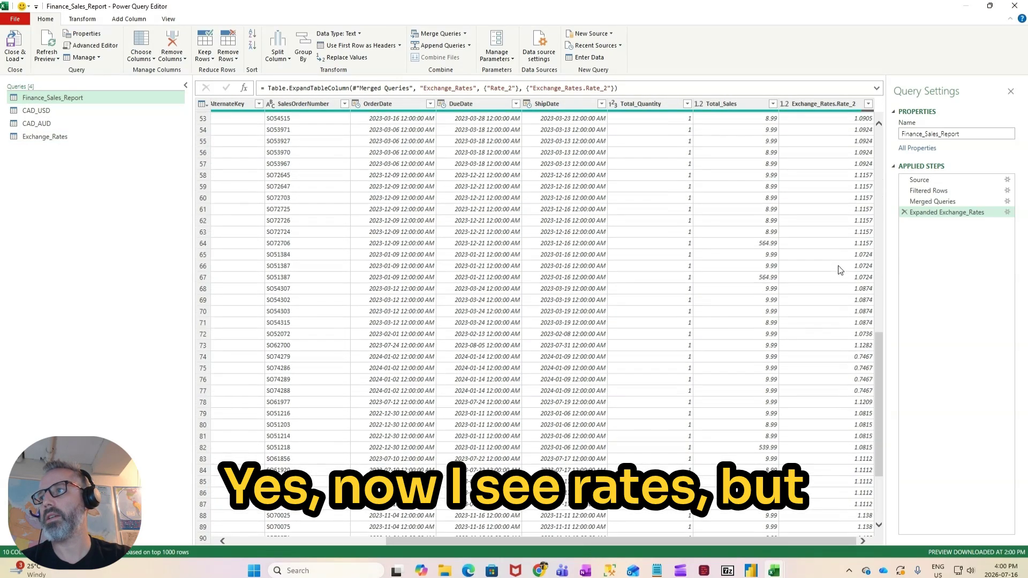
pyautogui.scroll(15, 838, 268)
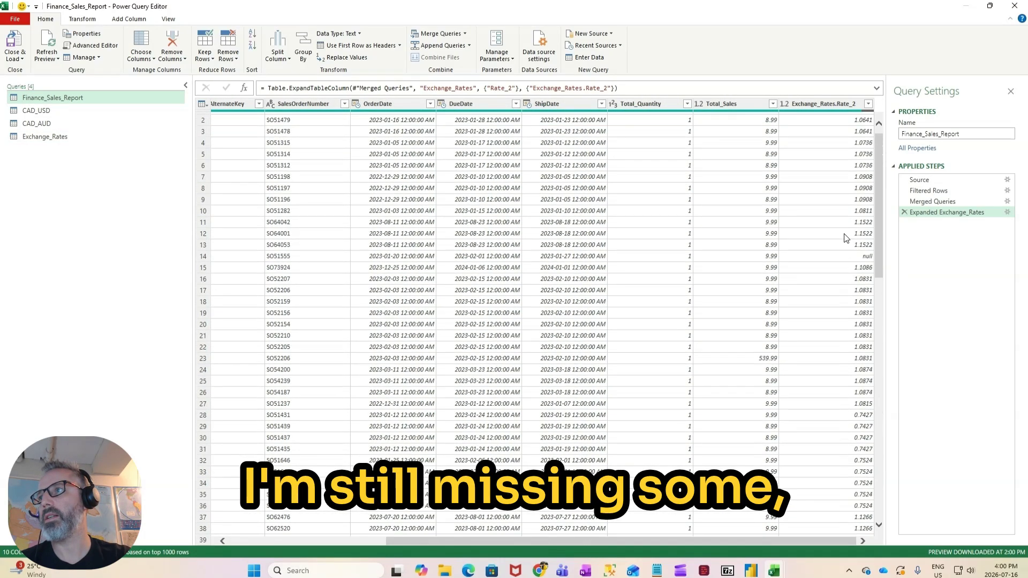
pyautogui.click(851, 261)
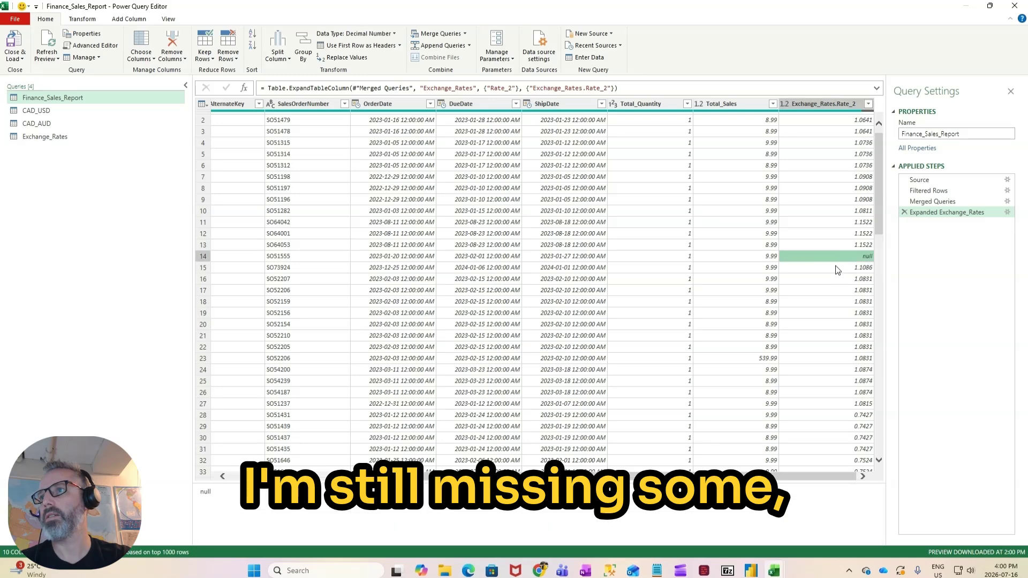
pyautogui.hscroll(-5, 546, 289)
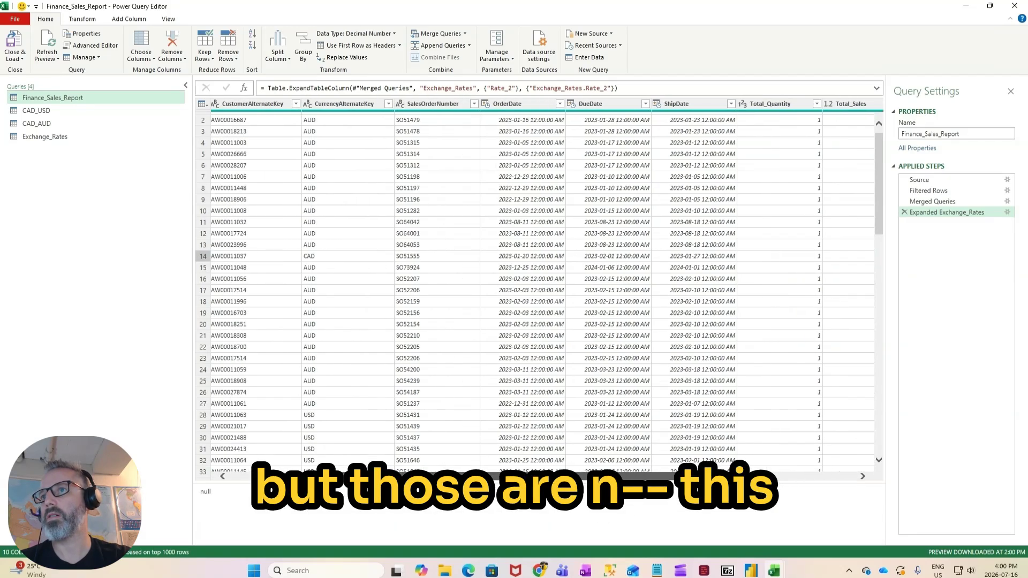
pyautogui.hscroll(-2, 458, 421)
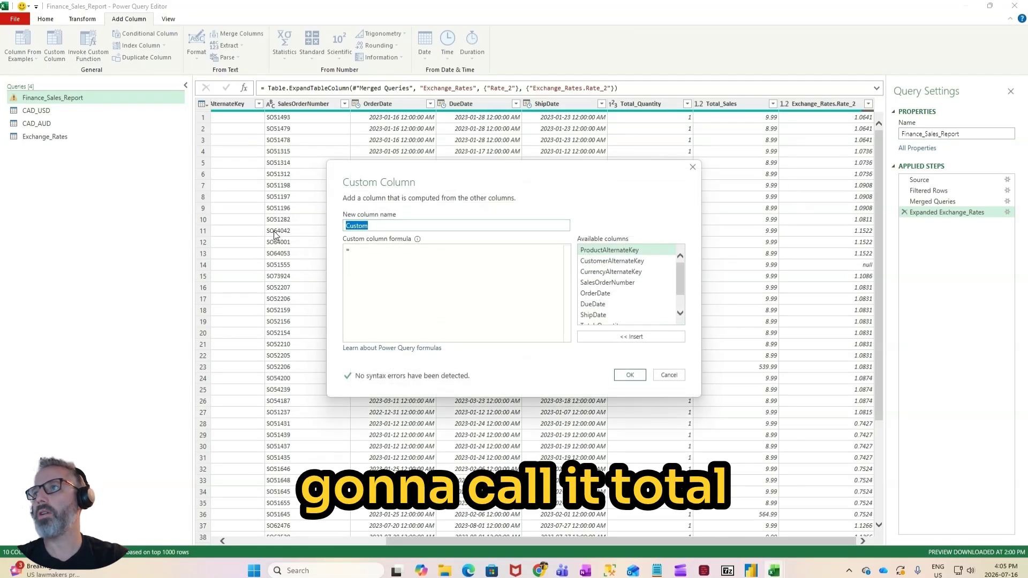
# Step: Name the new custom column Total_Sales_CAD and begin its formula with the condition if [CurrencyAlternateKey] = "CAD"
pyautogui.write('Total_Sales_CAD')
pyautogui.click(376, 253)
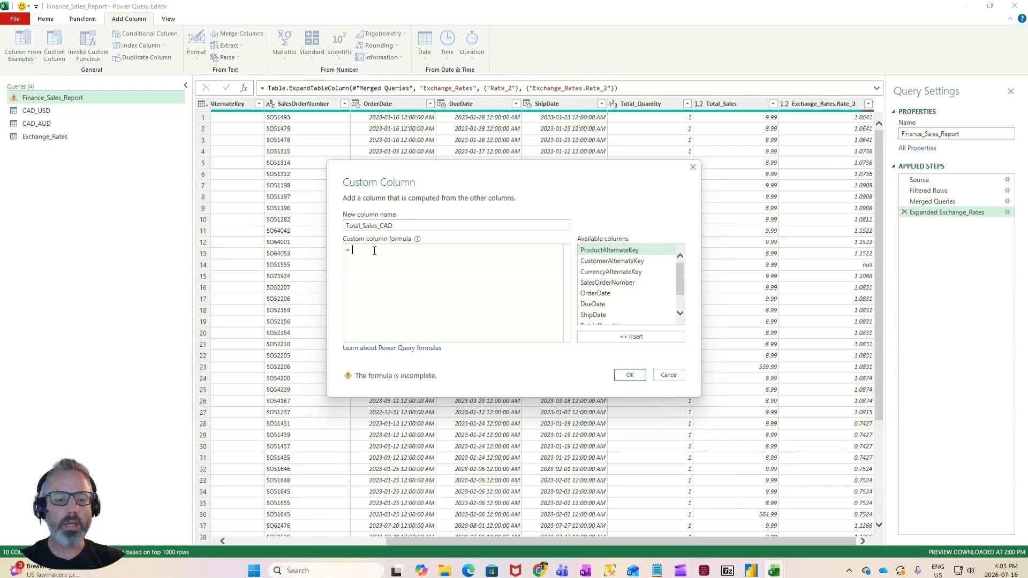
pyautogui.write('if')
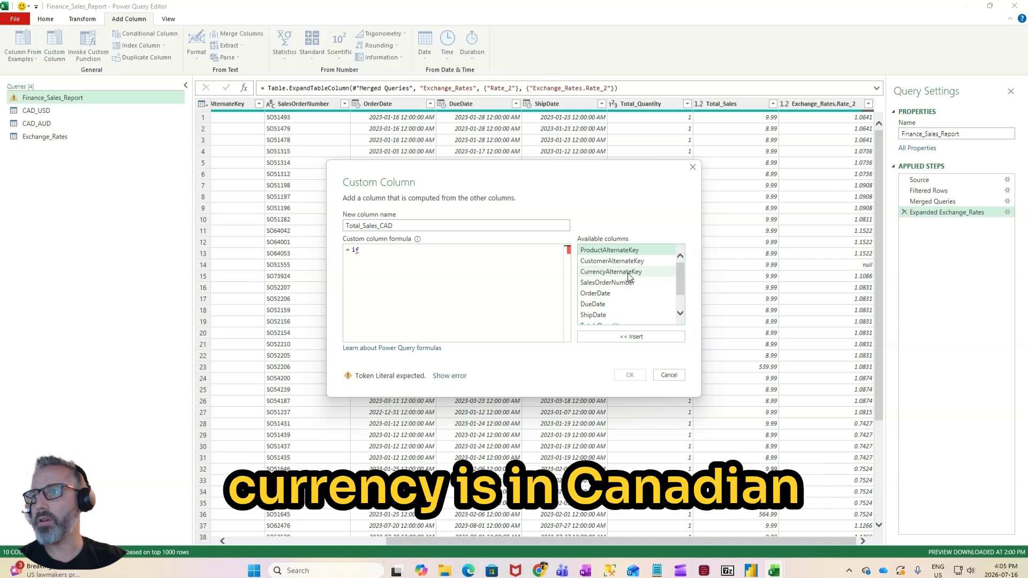
pyautogui.doubleClick(610, 272)
pyautogui.write('= ')
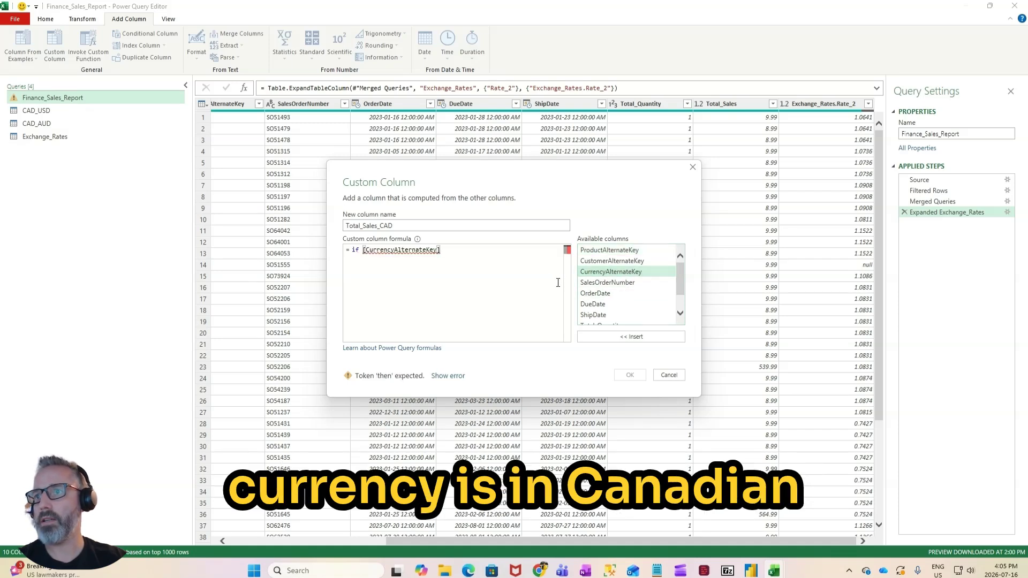
pyautogui.write('"CAD"')
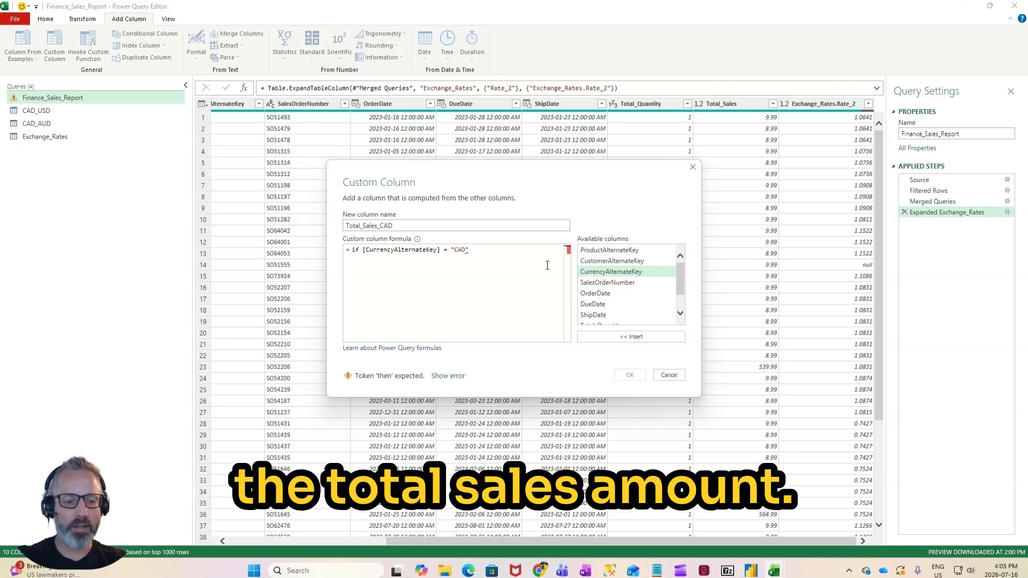
pyautogui.write(' then')
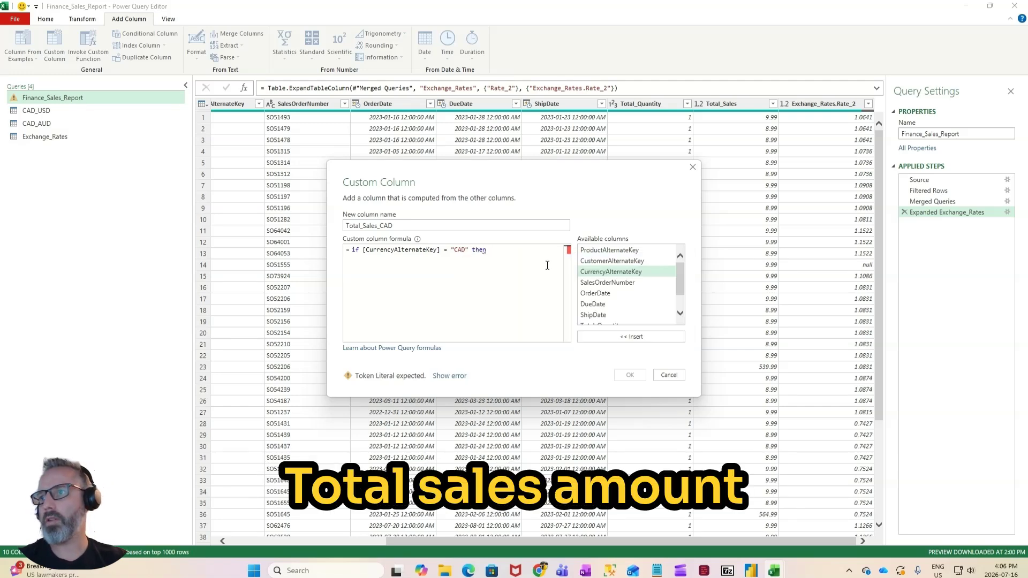
# Step: Complete the Total_Sales_CAD formula with then [Total_Sales] else [Total_Sales]/[Exchange_Rates.Rate_2] and add the column
pyautogui.scroll(-2, 627, 289)
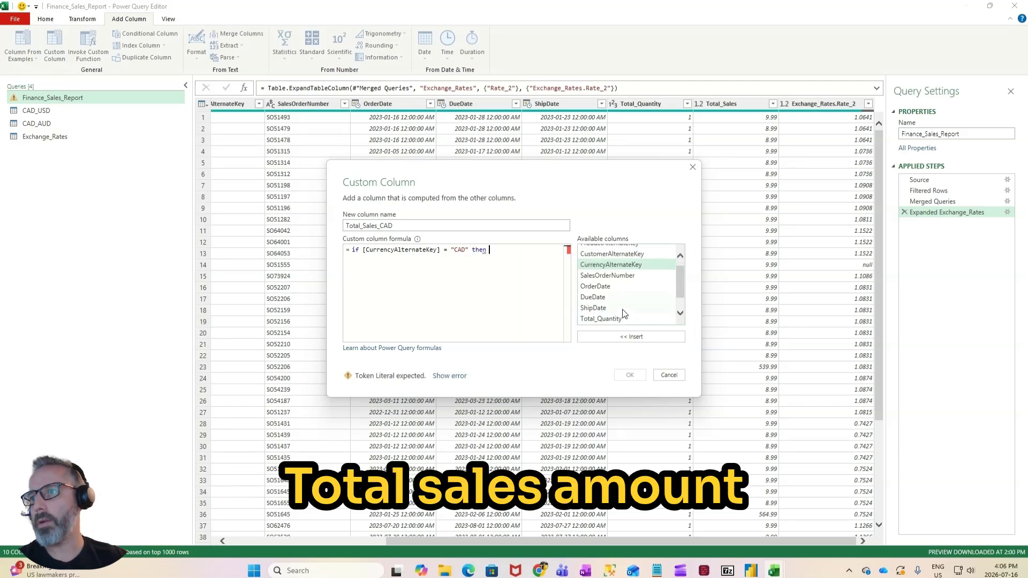
pyautogui.doubleClick(596, 309)
pyautogui.press('Return')
pyautogui.write('else')
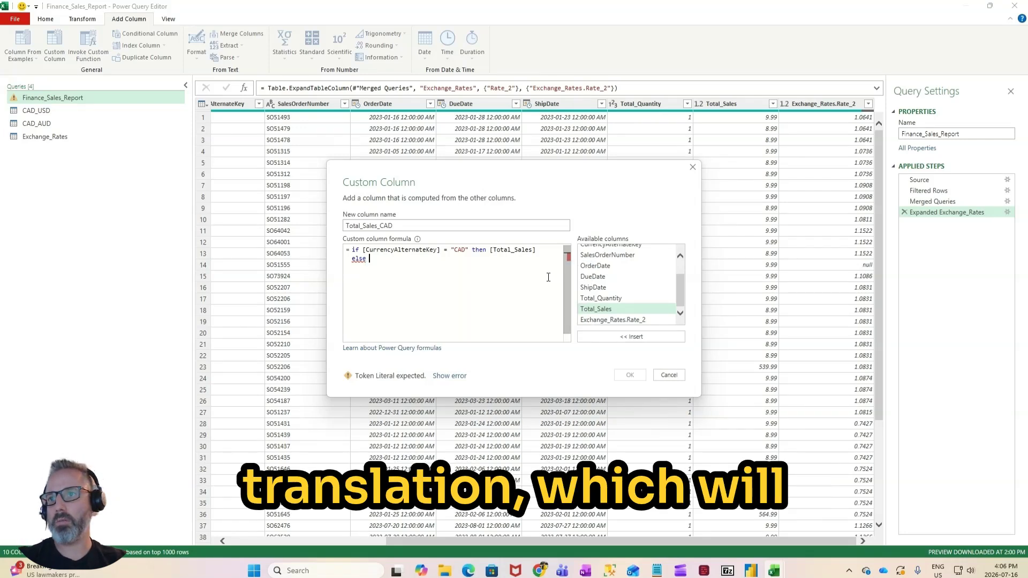
pyautogui.doubleClick(628, 309)
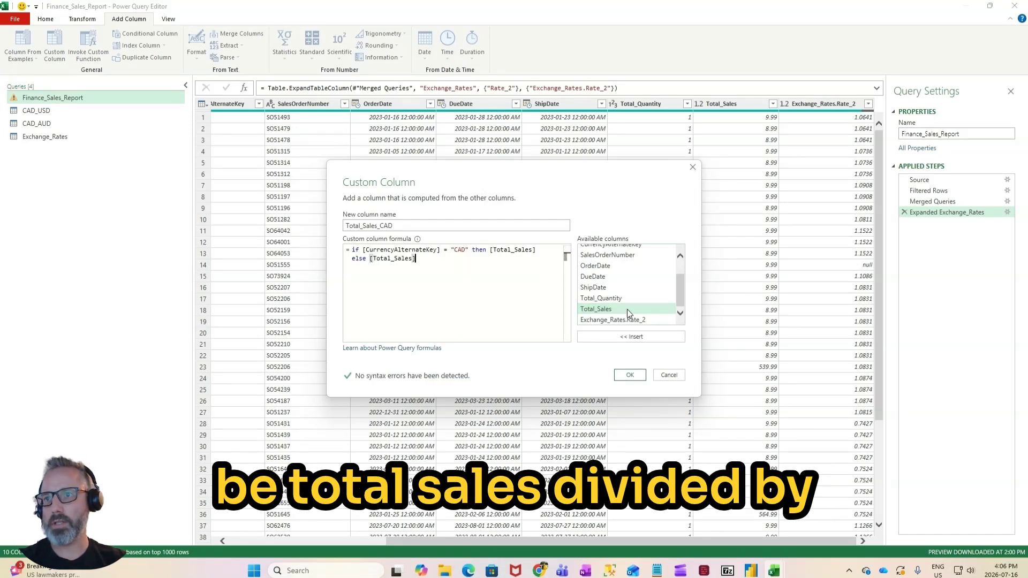
pyautogui.write('/')
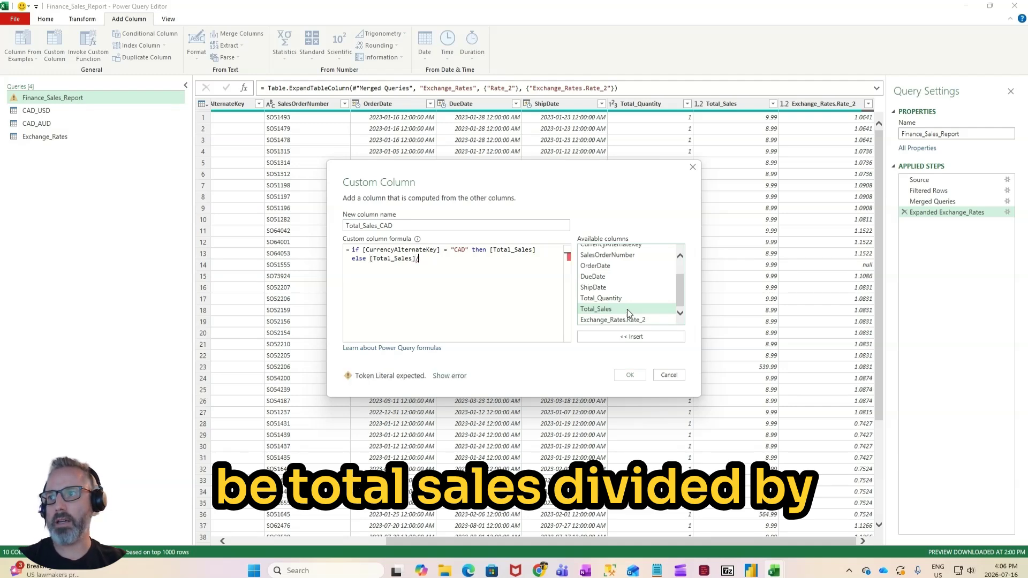
pyautogui.doubleClick(642, 321)
pyautogui.click(636, 378)
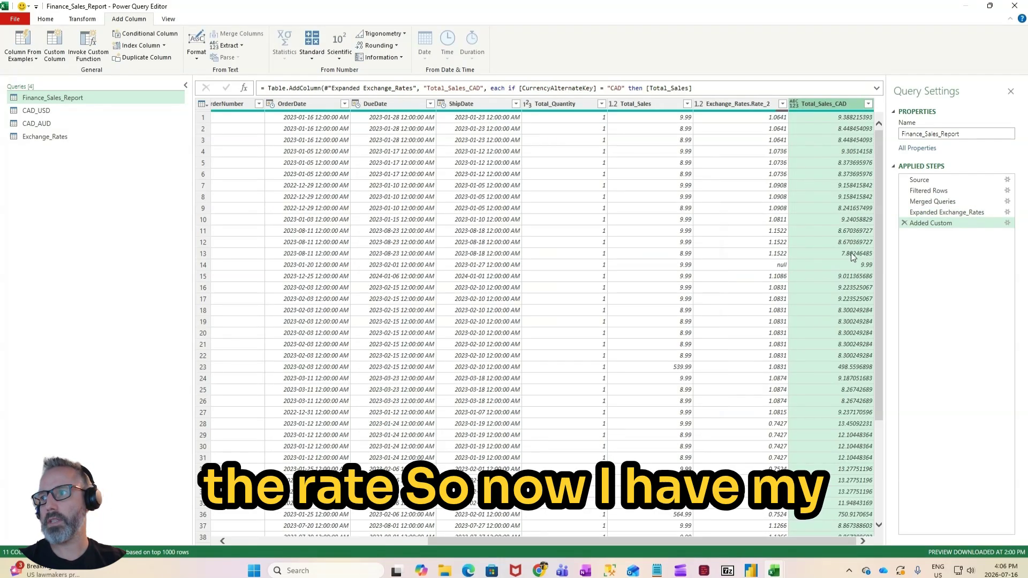
# Step: Look through the converted Total_Sales_CAD values, and close the query editor, loading the results into the workbook
pyautogui.scroll(-20, 853, 255)
pyautogui.scroll(-2, 846, 236)
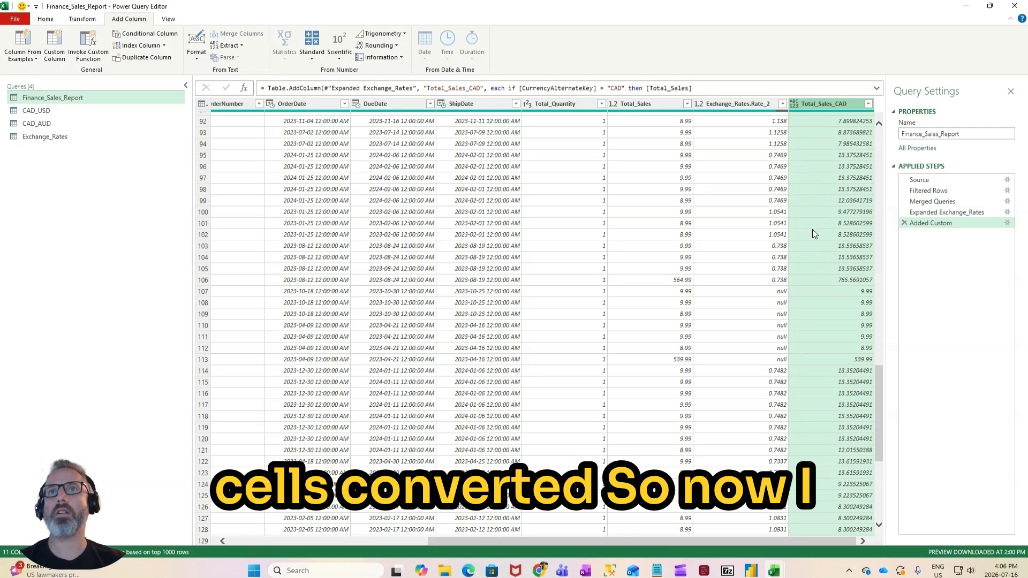
pyautogui.click(45, 19)
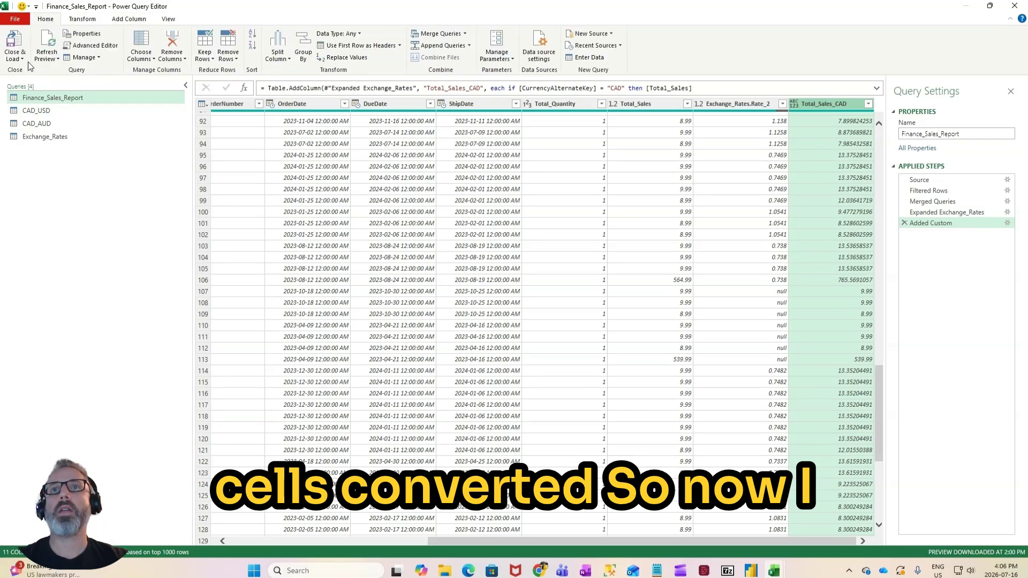
pyautogui.click(14, 56)
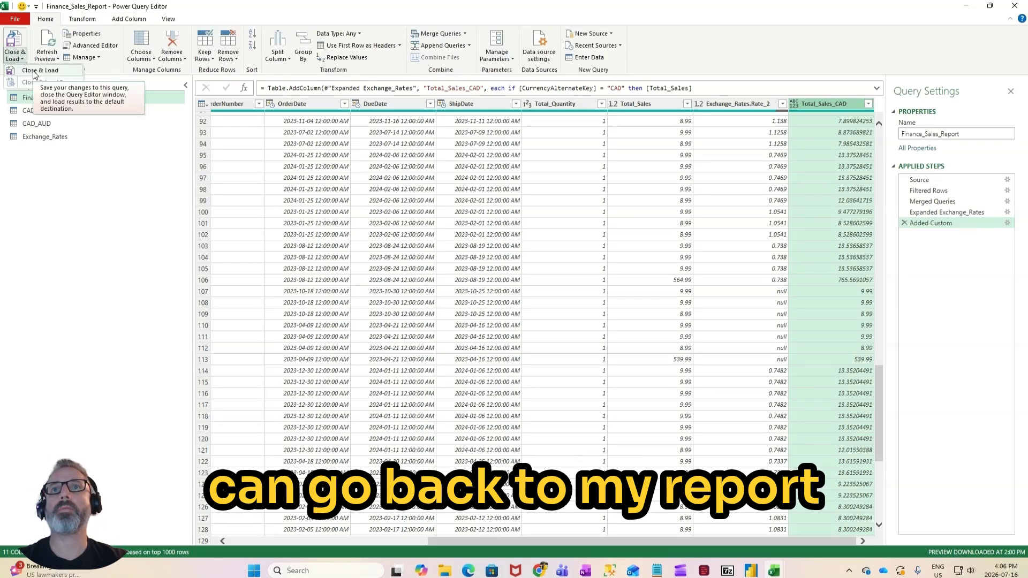
pyautogui.click(34, 72)
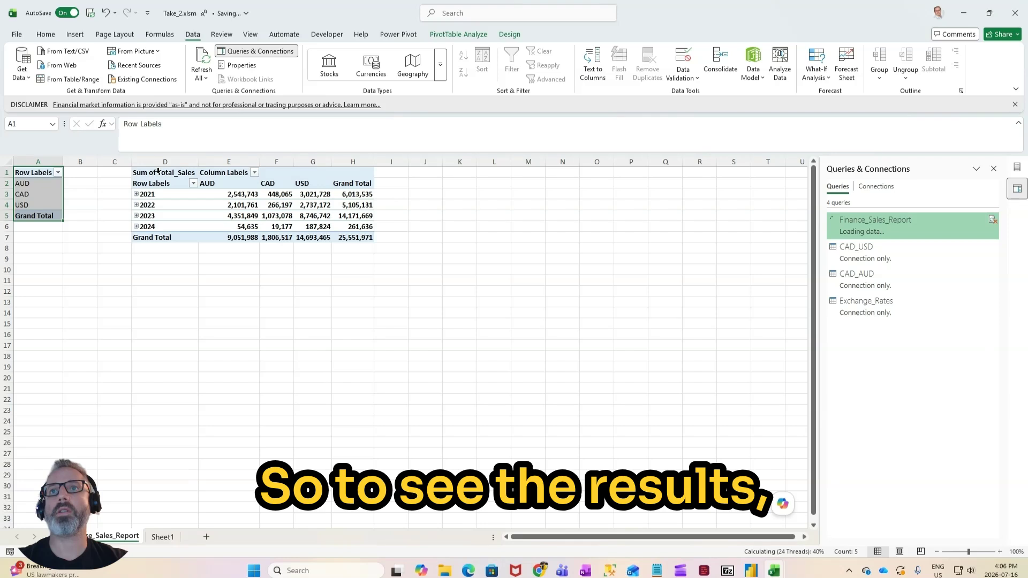
# Step: Copy the whole Sum of Total_Sales pivot table, D1:H7, and paste the duplicate at cell J1
pyautogui.moveTo(160, 175); pyautogui.dragTo(356, 237)
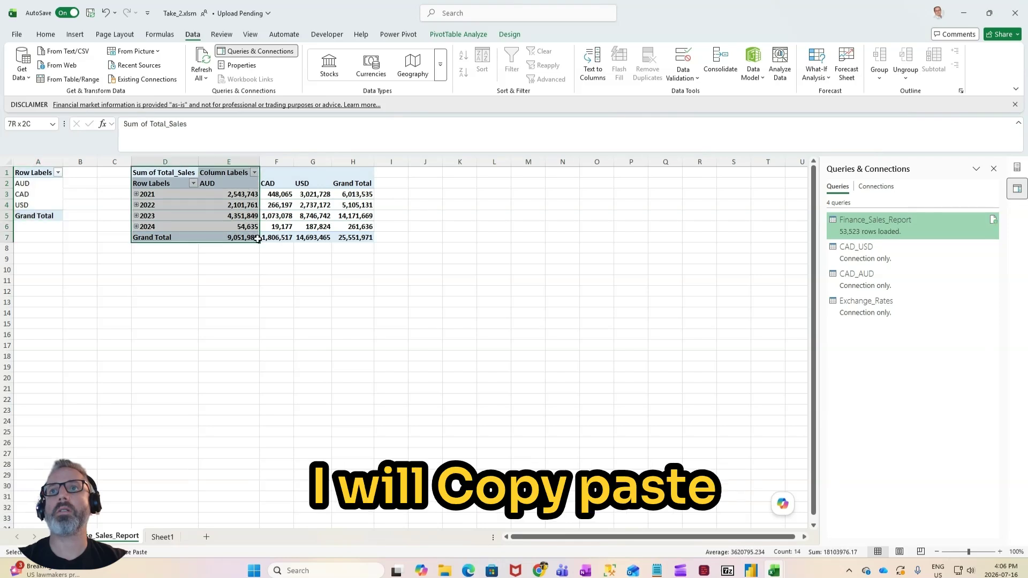
pyautogui.hotkey('ctrl', 'c')
pyautogui.click(429, 172)
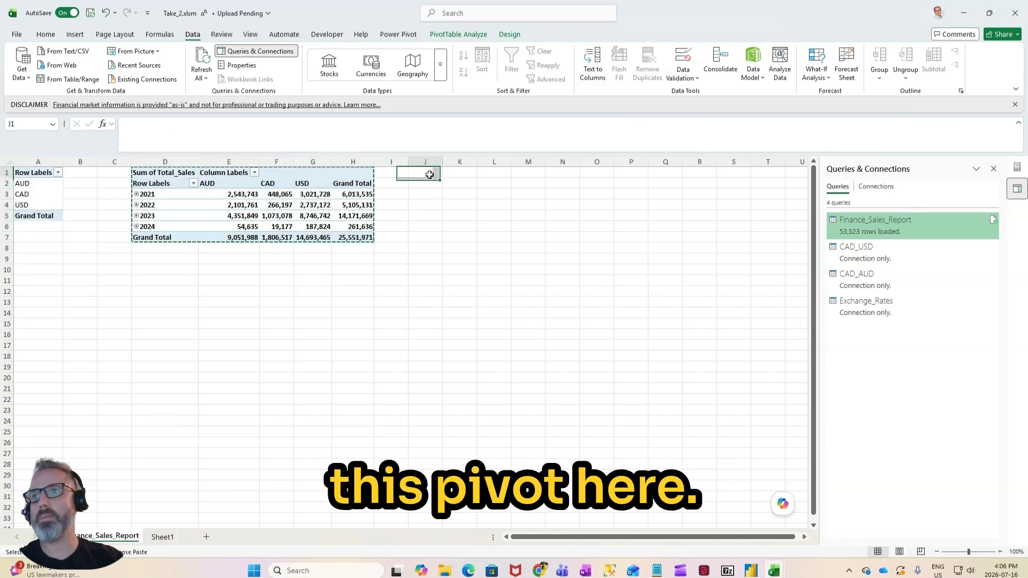
pyautogui.hotkey('ctrl', 'v')
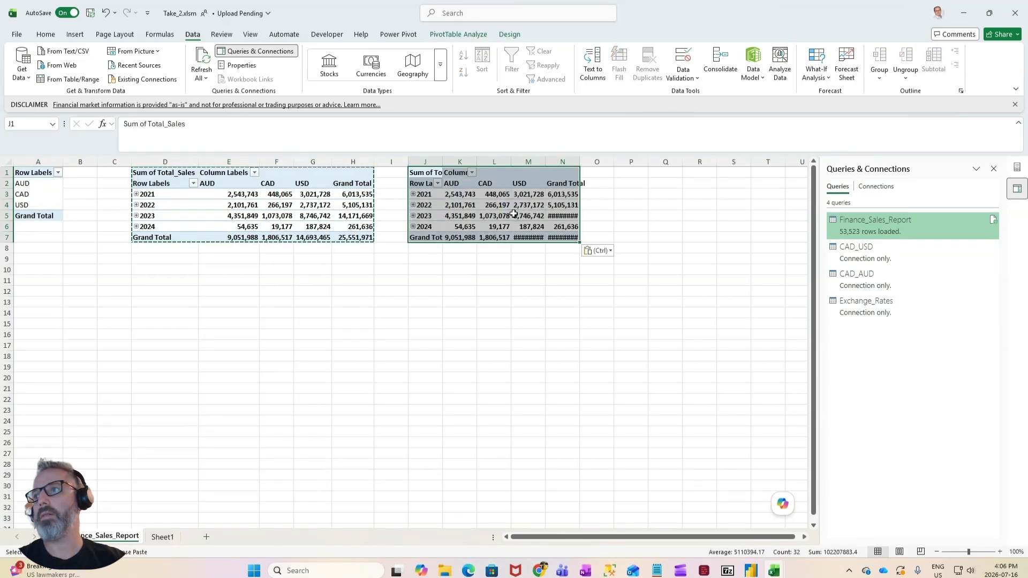
# Step: Replace Sum of Total_Sales with the Total_Sales_CAD field in the values of the pasted pivot table
pyautogui.click(514, 215)
pyautogui.click(1017, 168)
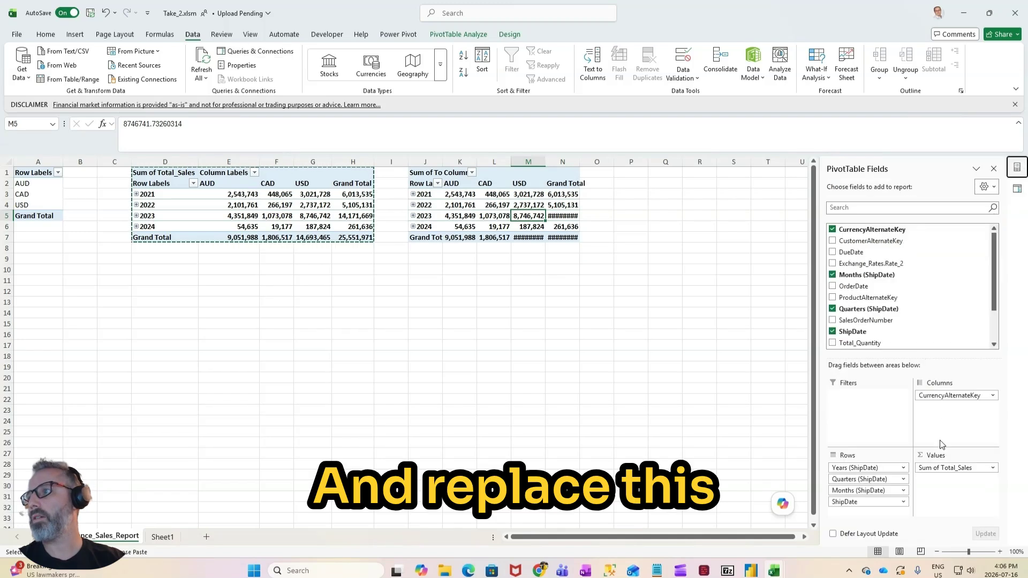
pyautogui.moveTo(969, 471); pyautogui.dragTo(736, 431)
pyautogui.scroll(-2, 899, 324)
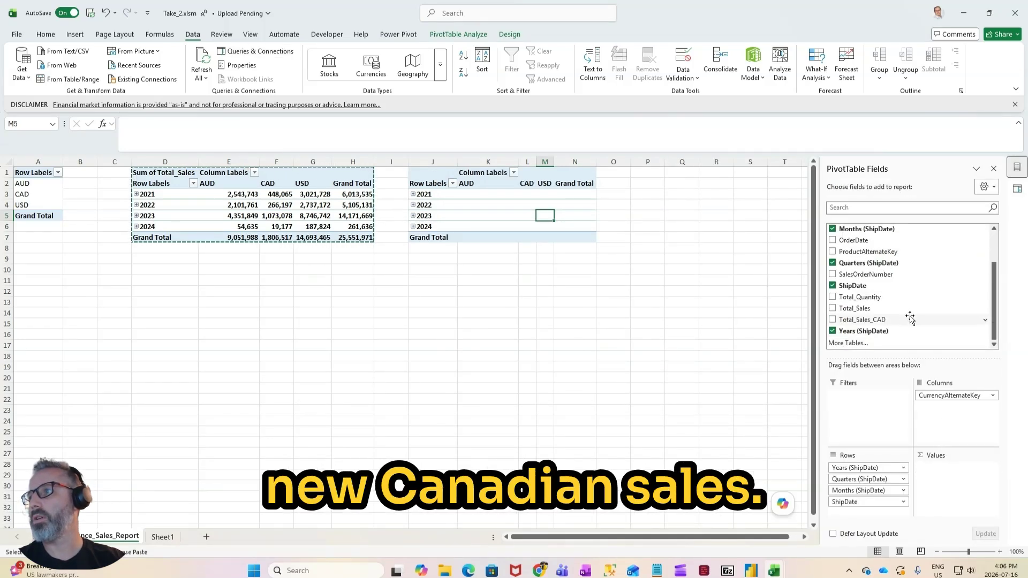
pyautogui.moveTo(910, 318); pyautogui.dragTo(959, 497)
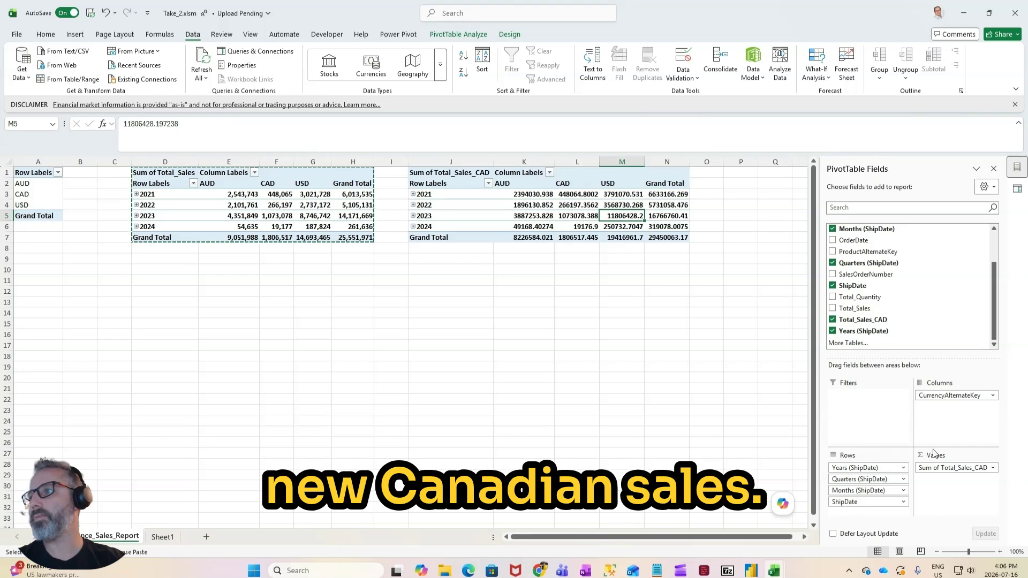
pyautogui.click(945, 468)
pyautogui.click(936, 450)
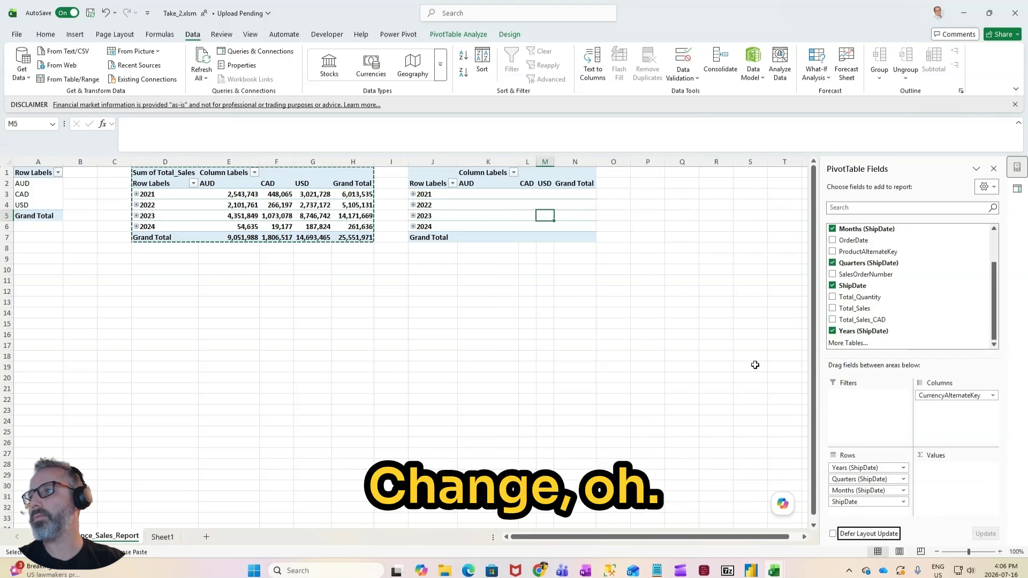
pyautogui.hotkey('ctrl', 'z')
# Step: Format the Sum of Total_Sales_CAD values with thousands separators and no decimals
pyautogui.click(945, 467)
pyautogui.click(948, 458)
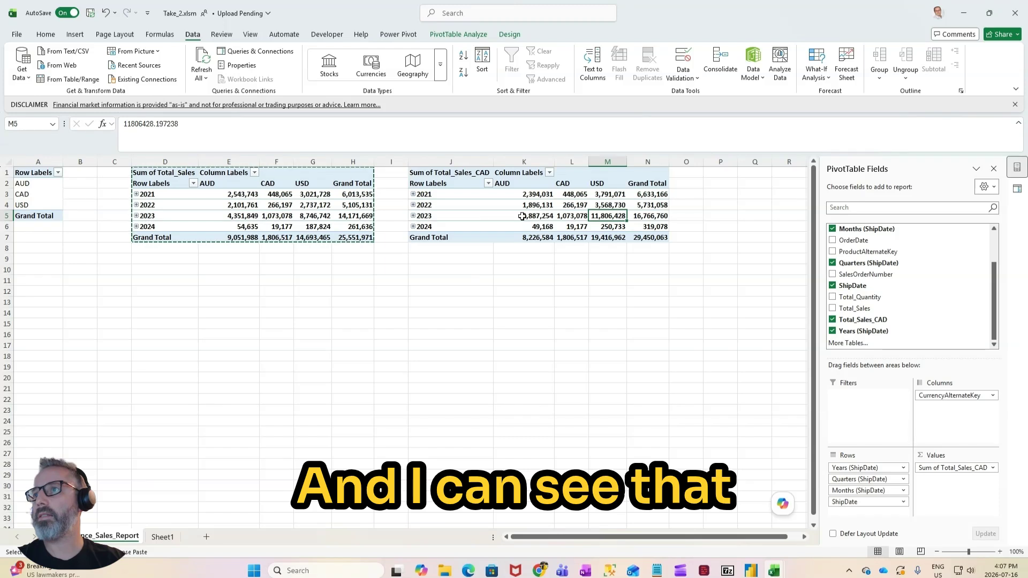
# Step: Compare the yearly USD, CAD and AUD amounts between the original and the CAD-converted pivot tables
pyautogui.click(607, 204)
pyautogui.click(609, 193)
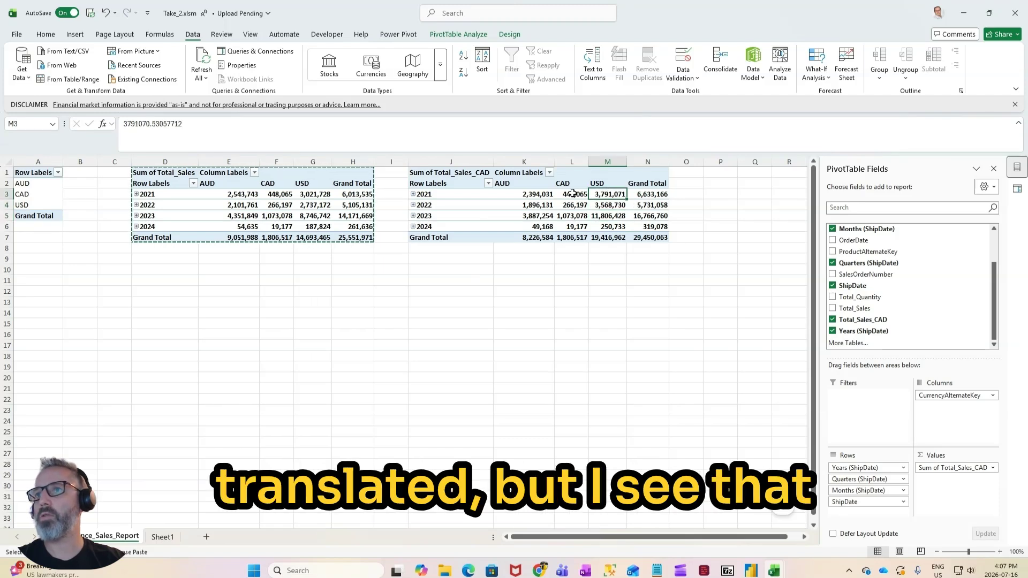
pyautogui.moveTo(572, 194); pyautogui.dragTo(576, 228)
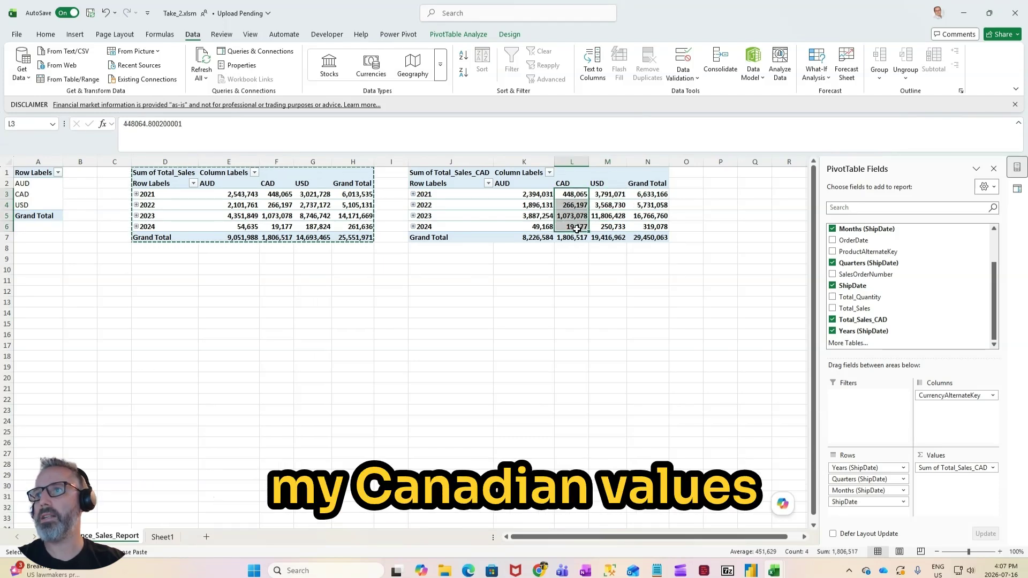
pyautogui.moveTo(270, 194); pyautogui.dragTo(274, 234)
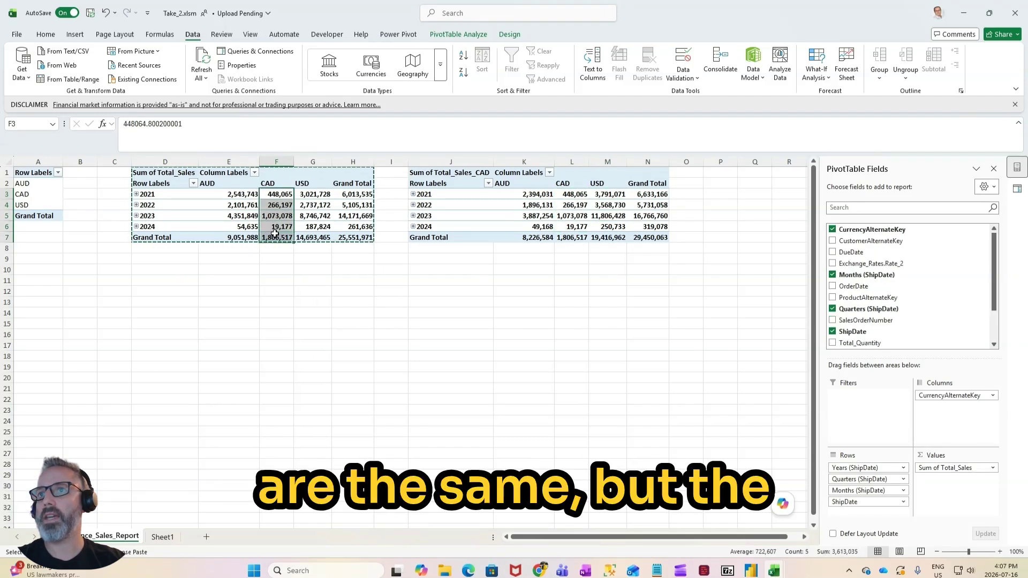
pyautogui.moveTo(245, 194); pyautogui.dragTo(244, 235)
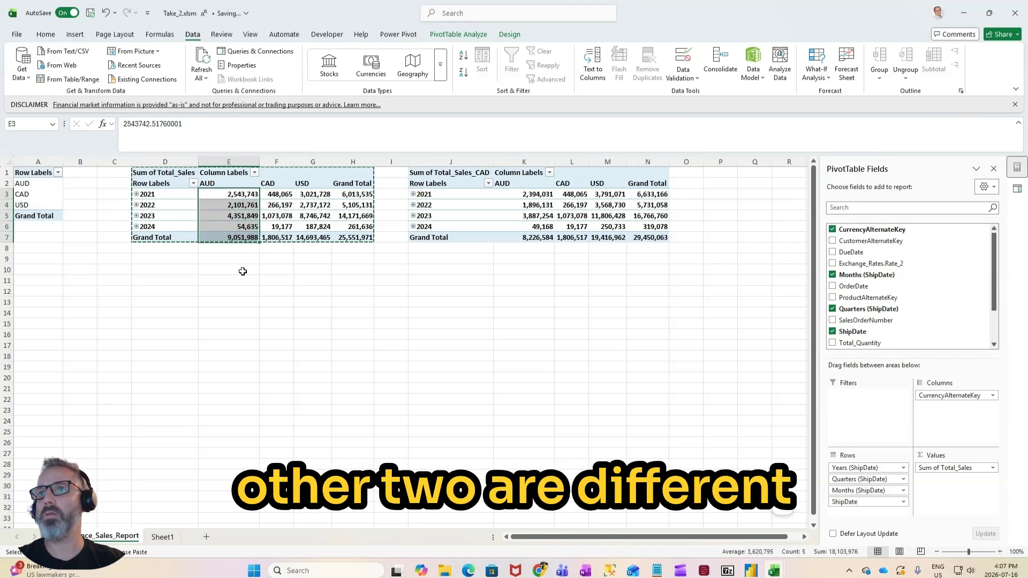